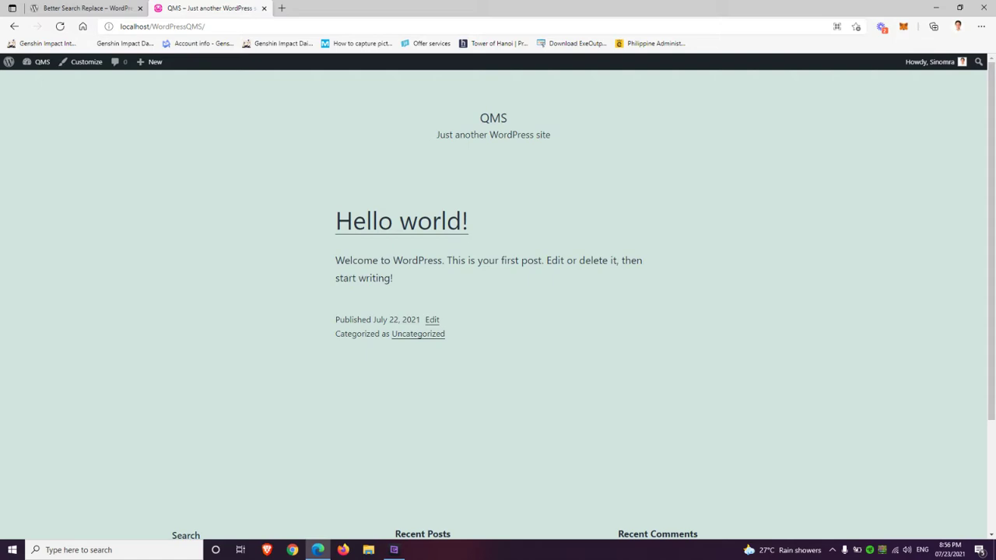
Highlight the site address localhost/WordPressQMS/ in Edge, then open File Explorer at This PC
{"action": "left_click_drag", "start_coordinate": [207, 26], "coordinate": [116, 26]}
{"action": "key", "text": "Escape"}
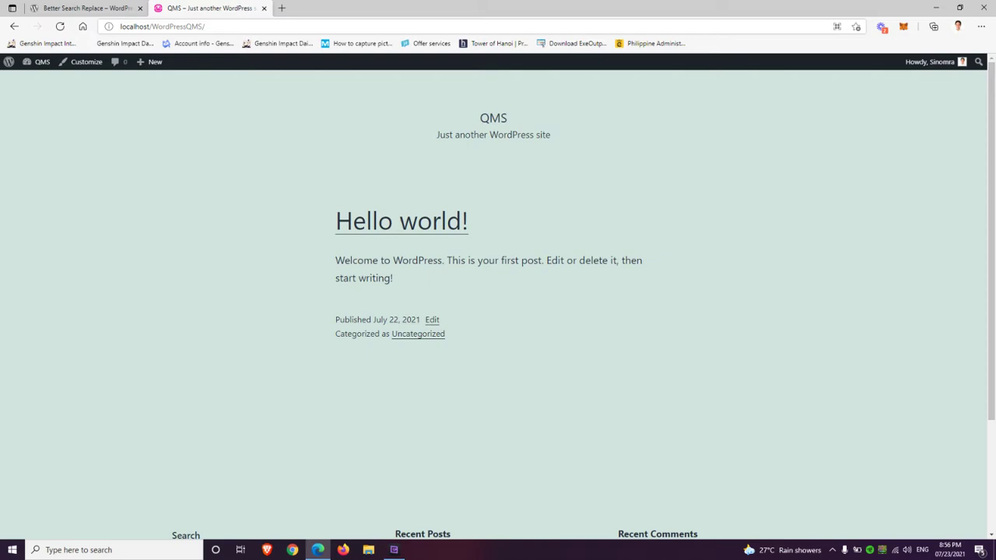
{"action": "double_click", "coordinate": [178, 26]}
{"action": "key", "text": "Escape"}
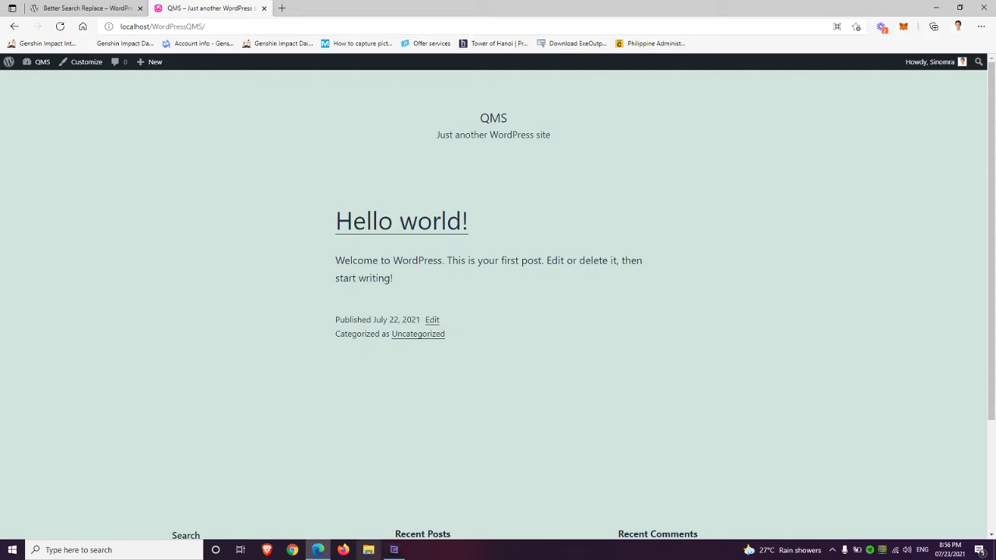
{"action": "left_click", "coordinate": [368, 551]}
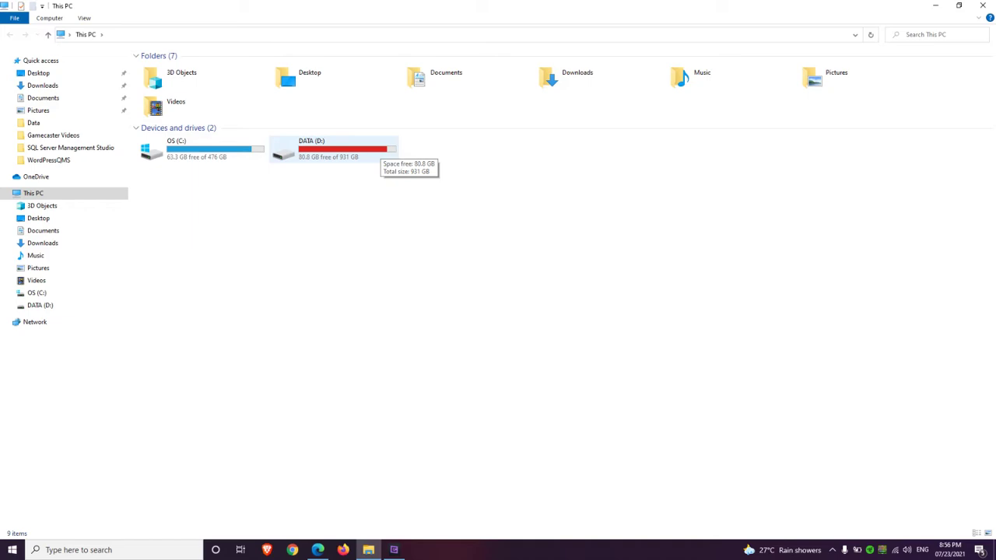
Create a new folder named QMS on the DATA (D:) drive
{"action": "double_click", "coordinate": [379, 148]}
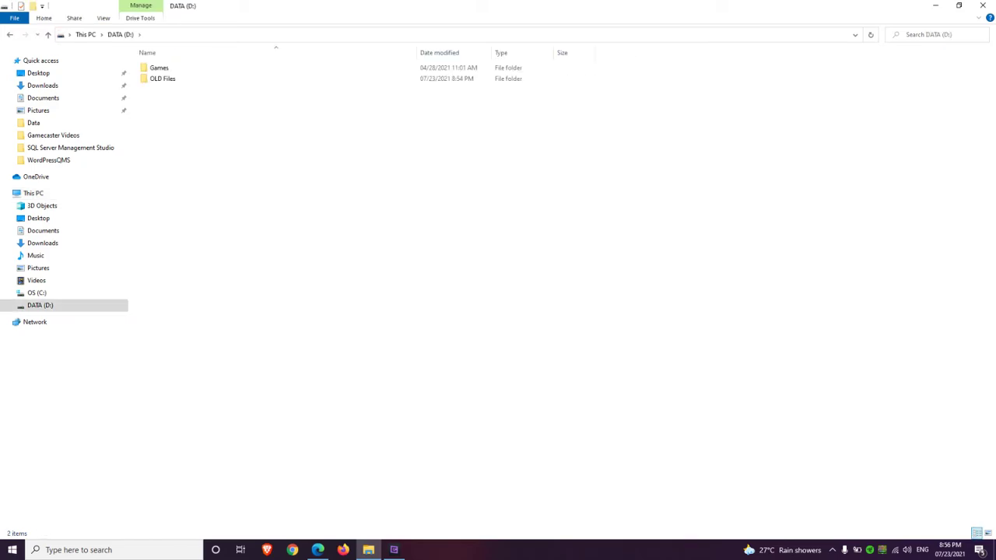
{"action": "right_click", "coordinate": [381, 150]}
{"action": "mouse_move", "coordinate": [436, 320]}
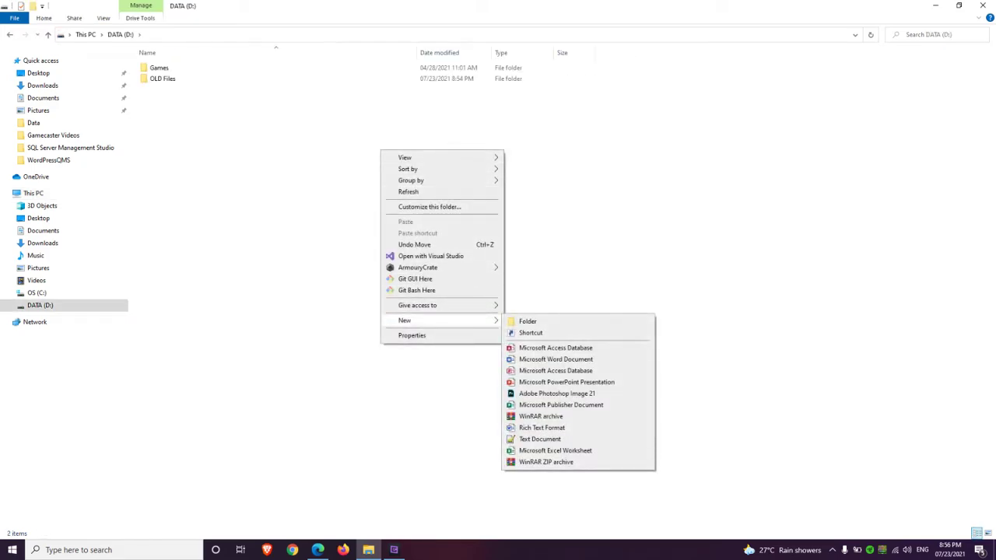
{"action": "left_click", "coordinate": [528, 321]}
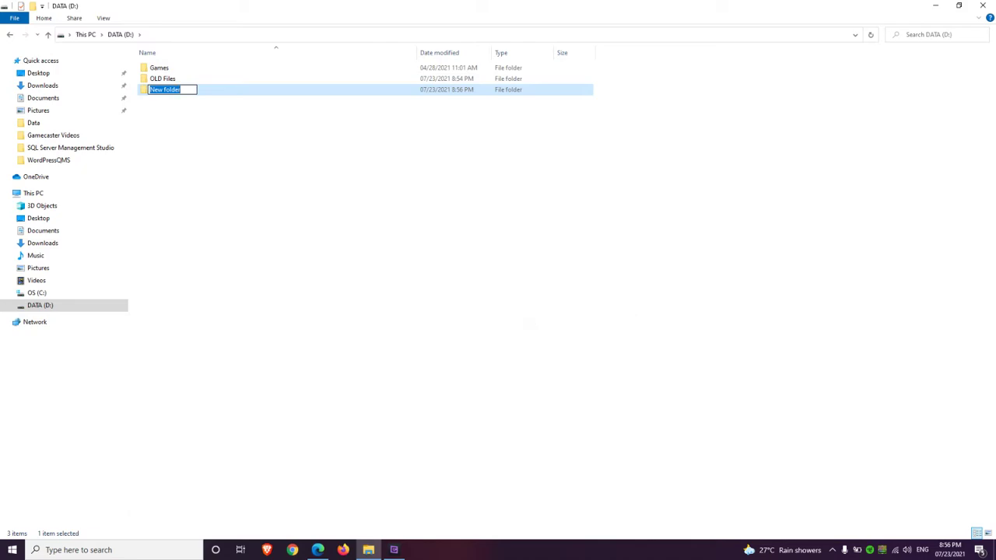
{"action": "type", "text": "QMS"}
{"action": "key", "text": "Return"}
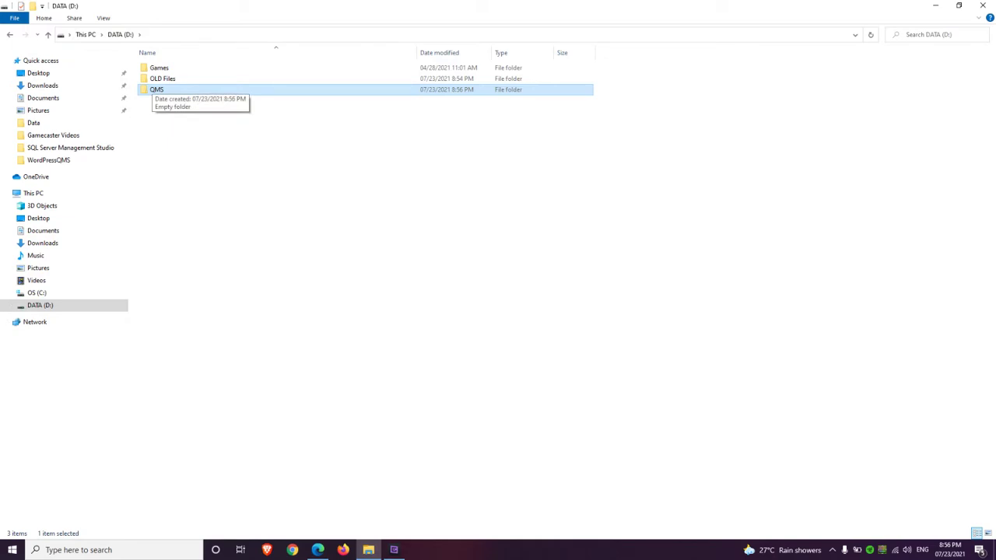
Inside QMS, create two subfolders named Data and Source
{"action": "double_click", "coordinate": [156, 90]}
{"action": "right_click", "coordinate": [252, 81]}
{"action": "mouse_move", "coordinate": [319, 249]}
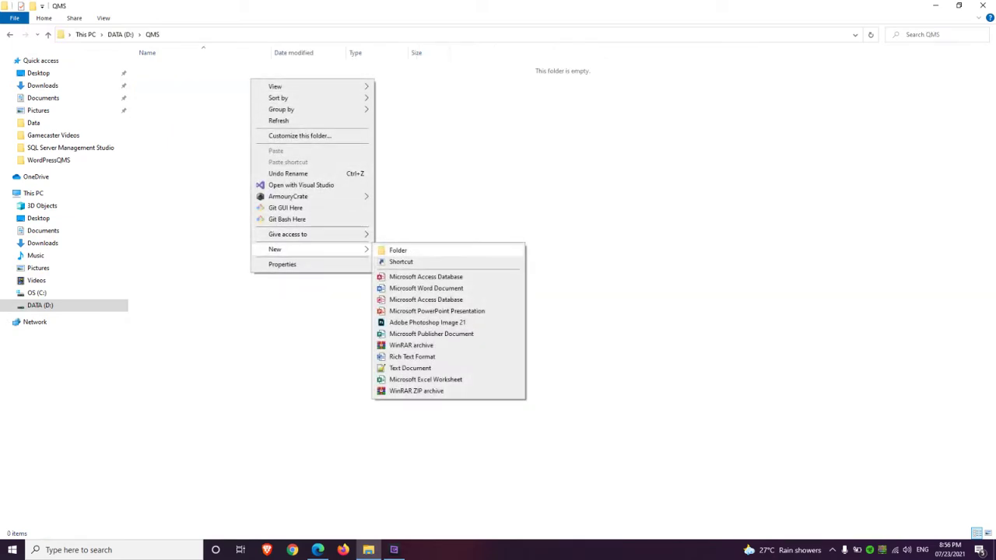
{"action": "left_click", "coordinate": [393, 250]}
{"action": "type", "text": "Data"}
{"action": "key", "text": "Return"}
{"action": "right_click", "coordinate": [452, 250]}
{"action": "mouse_move", "coordinate": [498, 419]}
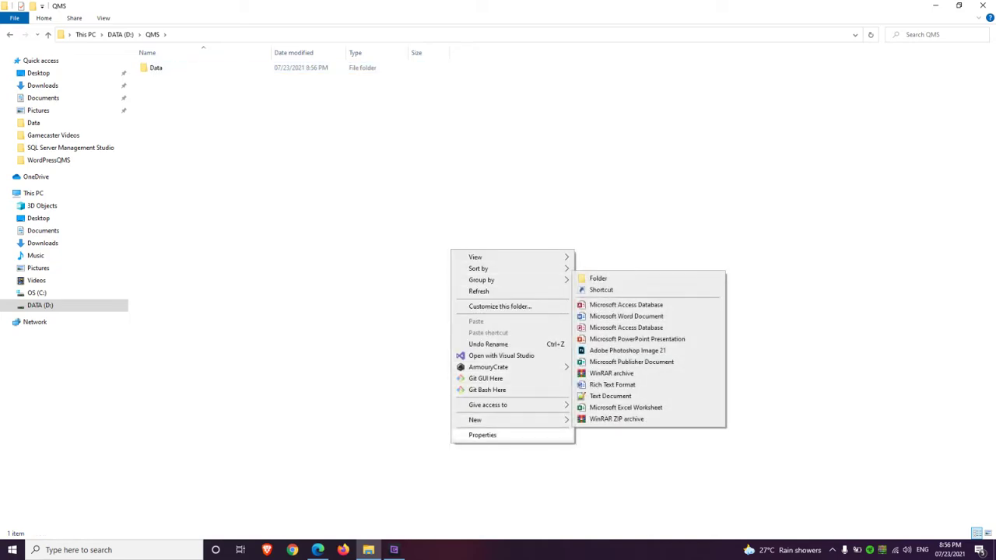
{"action": "left_click", "coordinate": [598, 278]}
{"action": "type", "text": "Source"}
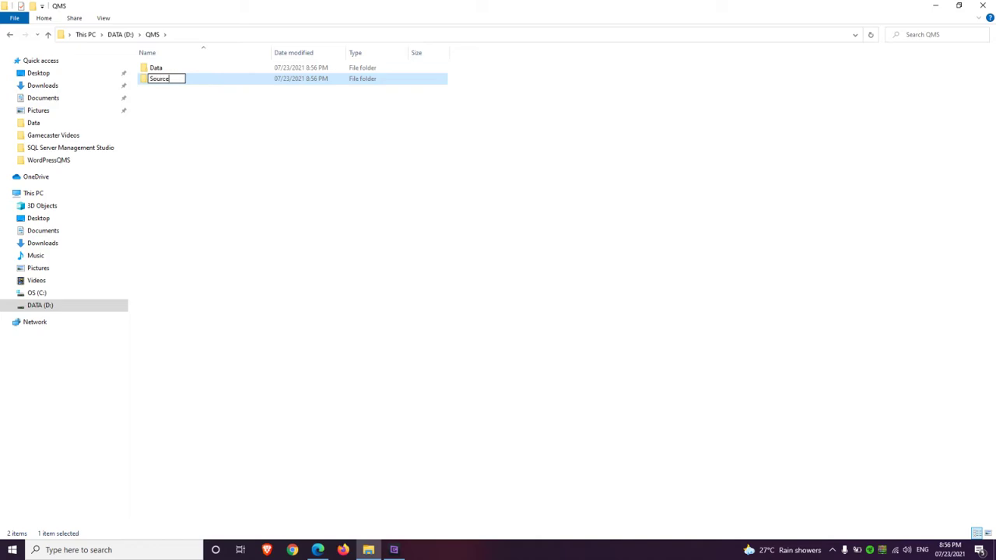
{"action": "key", "text": "Return"}
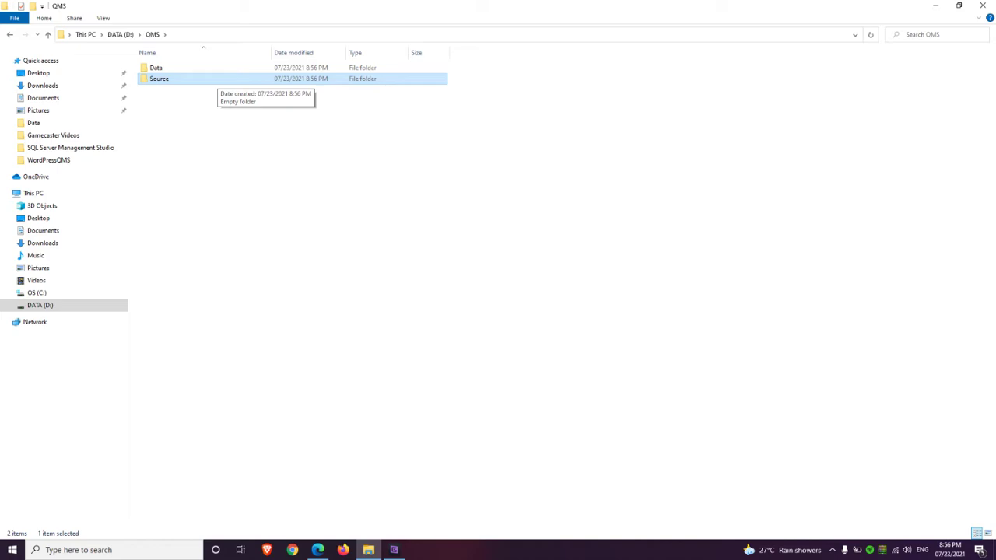
Check that the new Data folder is empty, then return to QMS with Source selected
{"action": "key", "text": "ctrl+a"}
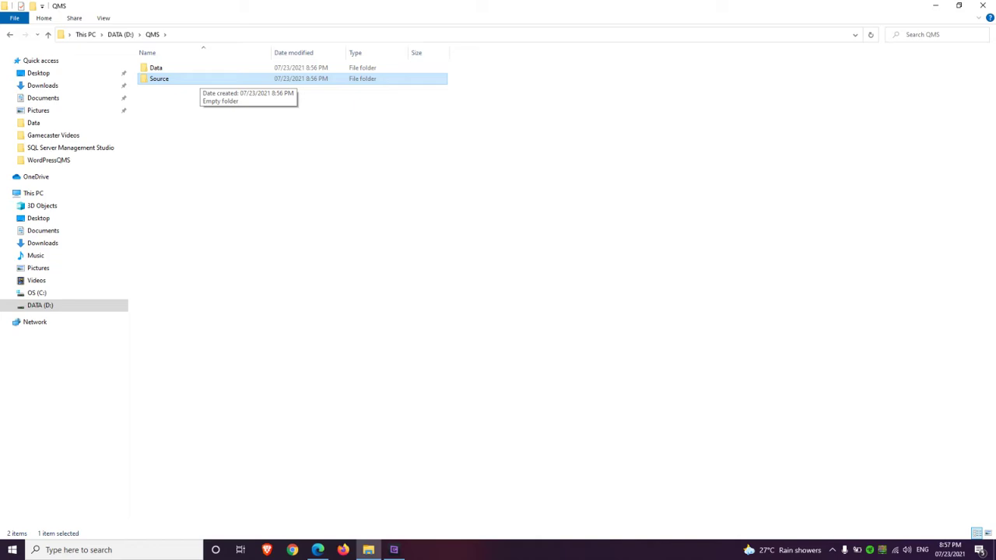
{"action": "key", "text": "Up"}
{"action": "key", "text": "Return"}
{"action": "key", "text": "BackSpace"}
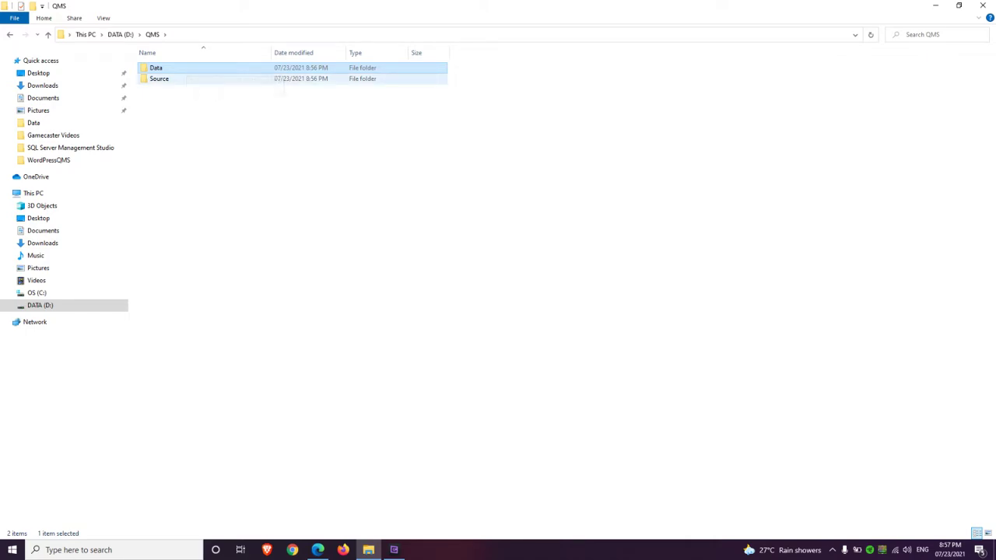
{"action": "key", "text": "Down"}
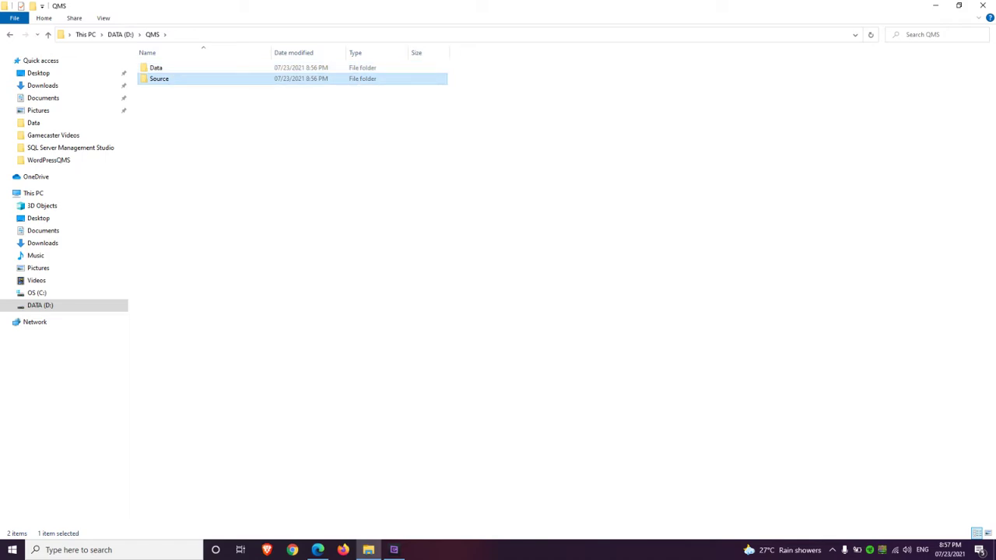
Select the site URL in Edge again, then return to File Explorer
{"action": "left_click", "coordinate": [318, 550]}
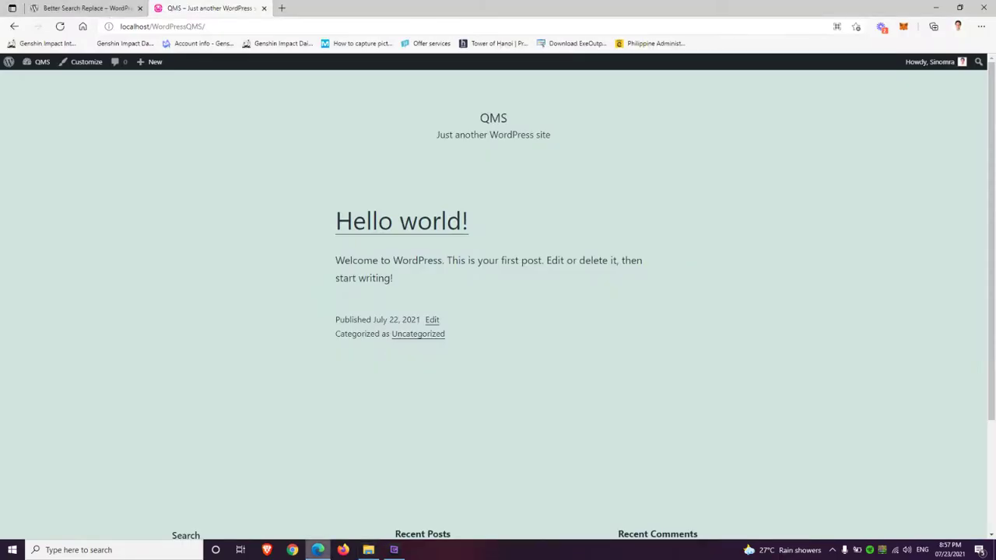
{"action": "left_click", "coordinate": [369, 550]}
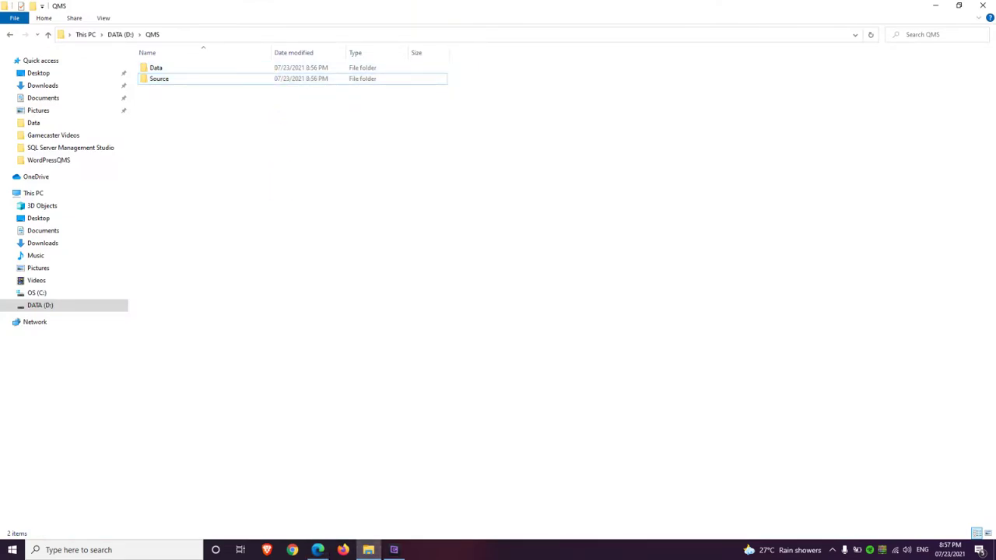
{"action": "left_click", "coordinate": [318, 550]}
{"action": "key", "text": "ctrl+l"}
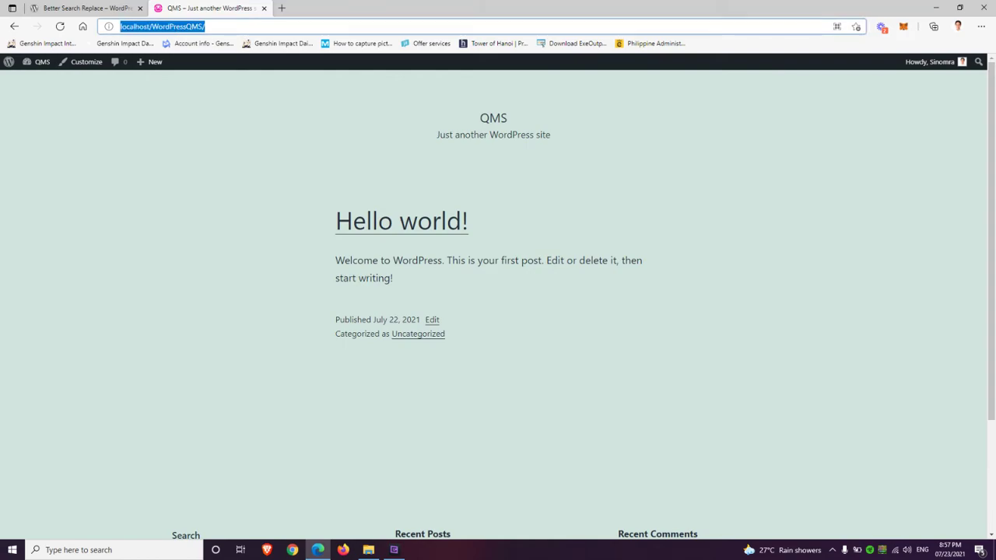
{"action": "key", "text": "Escape"}
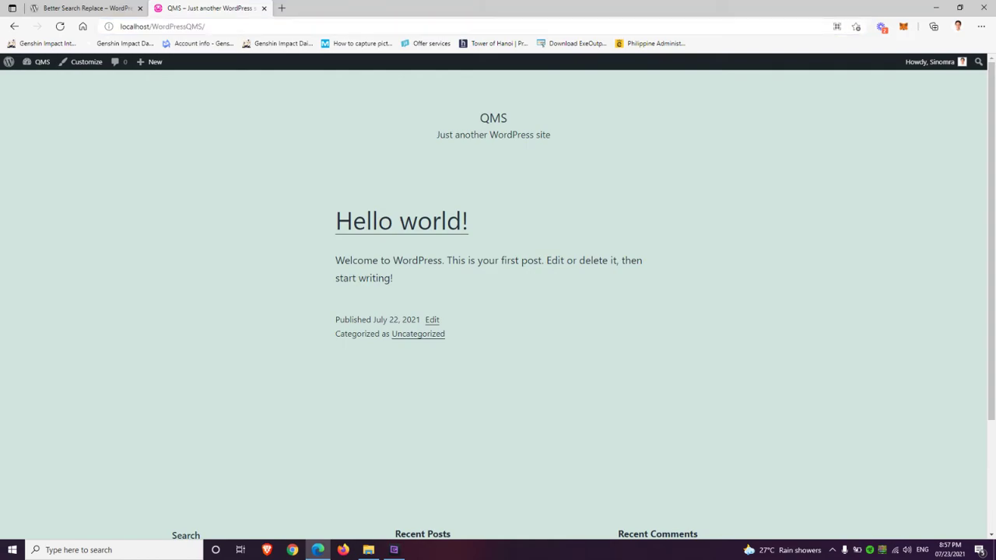
{"action": "key", "text": "alt+Tab"}
Copy the WordPressQMS folder from C:\wamp64\www and paste it into D:\QMS\Source
{"action": "double_click", "coordinate": [198, 152]}
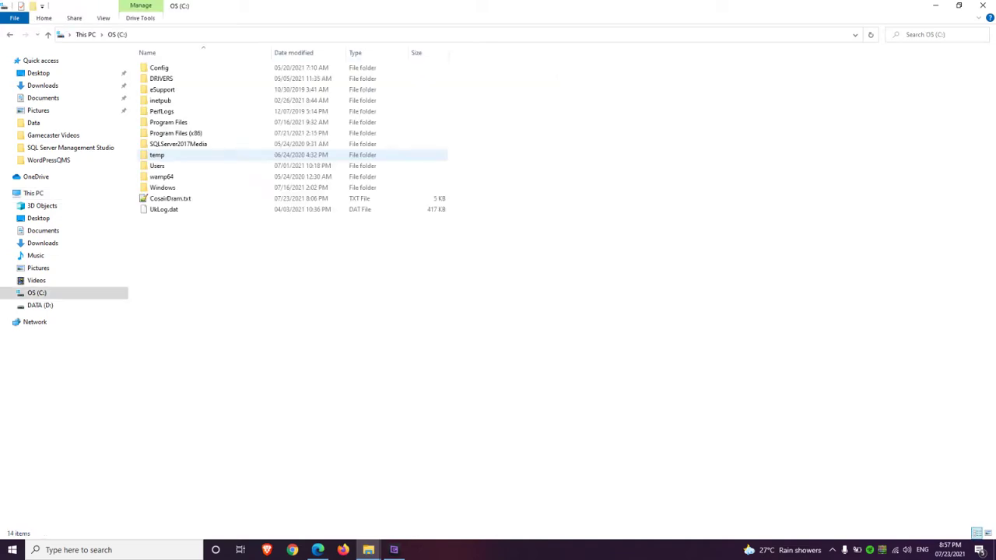
{"action": "double_click", "coordinate": [161, 176]}
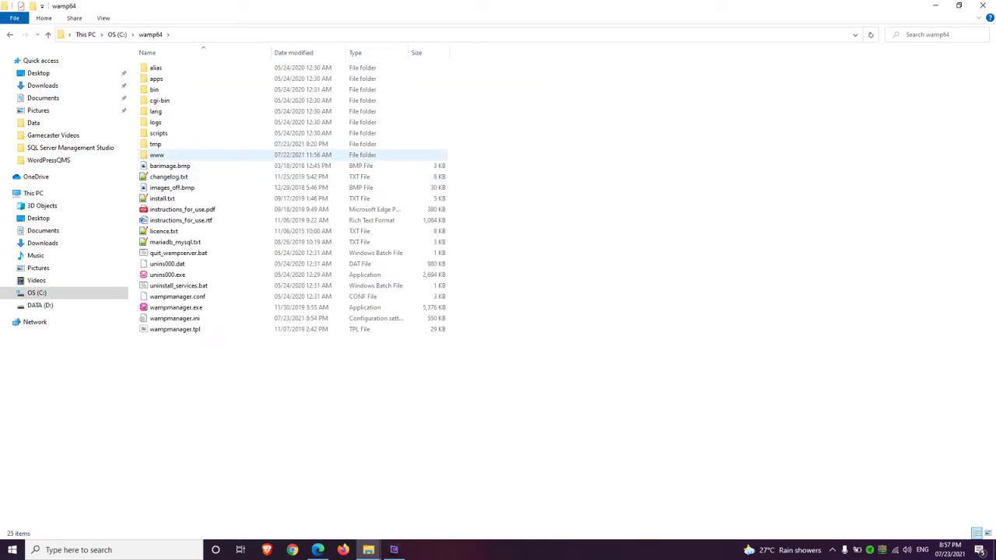
{"action": "double_click", "coordinate": [157, 155]}
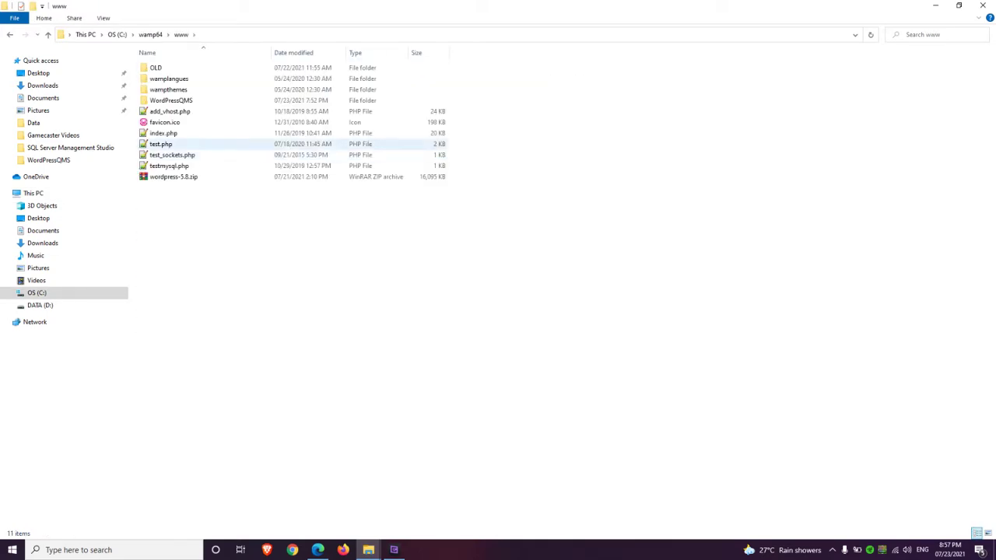
{"action": "left_click", "coordinate": [171, 100]}
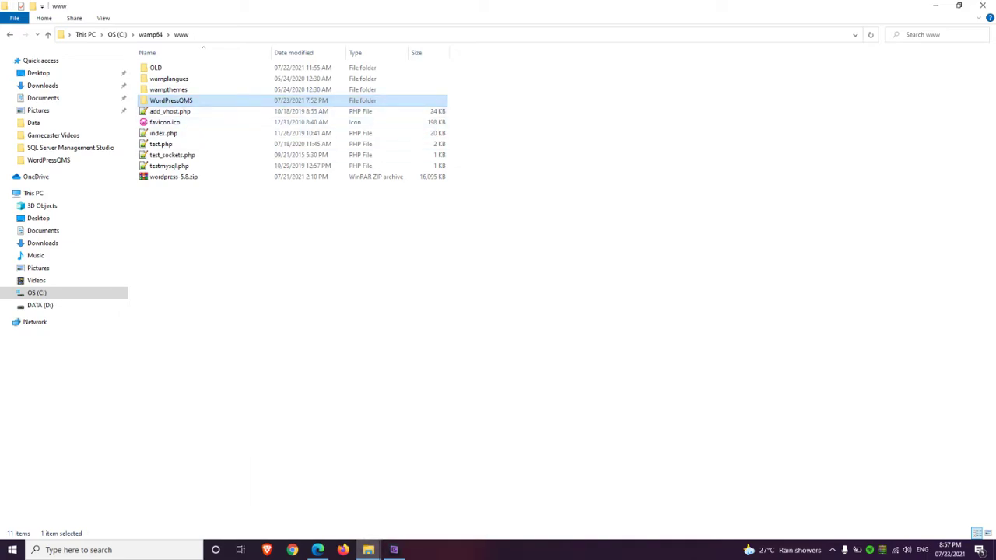
{"action": "key", "text": "alt+Tab"}
{"action": "key", "text": "alt+Tab"}
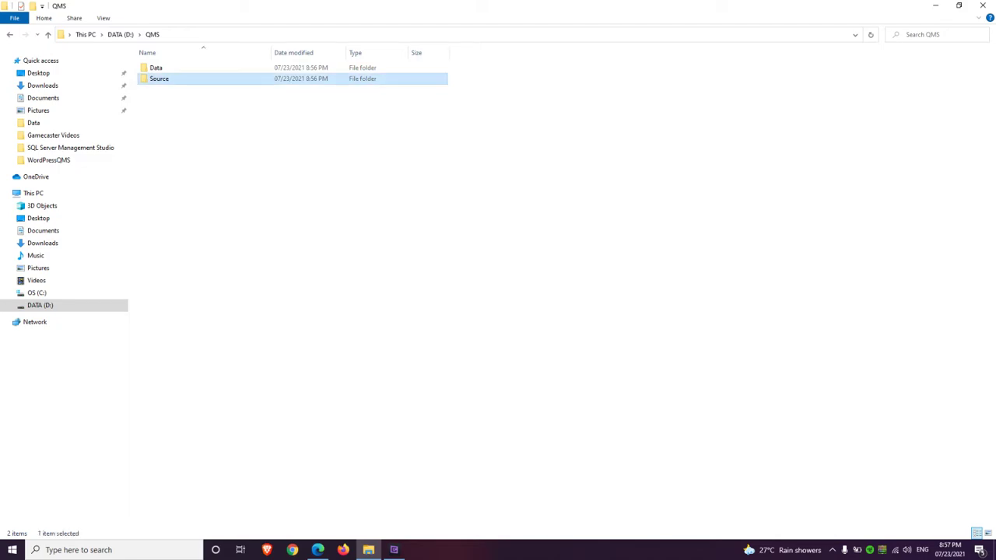
{"action": "key", "text": "Return"}
{"action": "right_click", "coordinate": [216, 81]}
{"action": "left_click", "coordinate": [238, 151]}
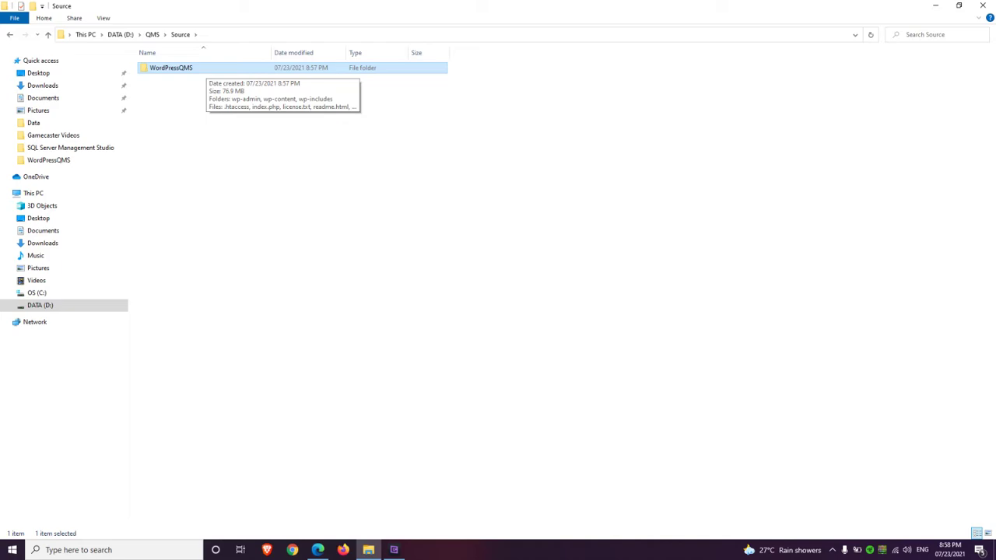
In the copied WordPressQMS folder, select wp-config.php and wp-content, then go back up to D:\QMS
{"action": "key", "text": "ctrl+space"}
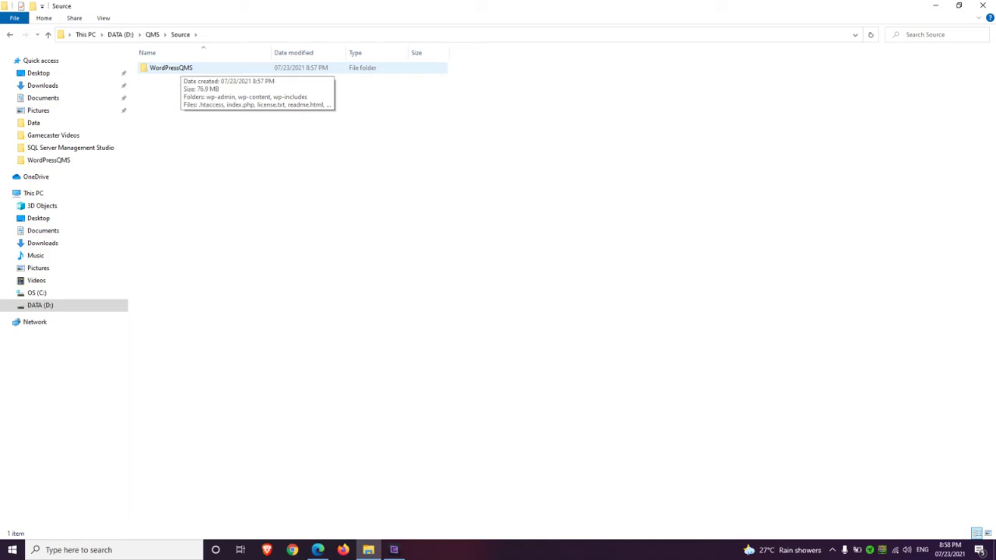
{"action": "double_click", "coordinate": [176, 68]}
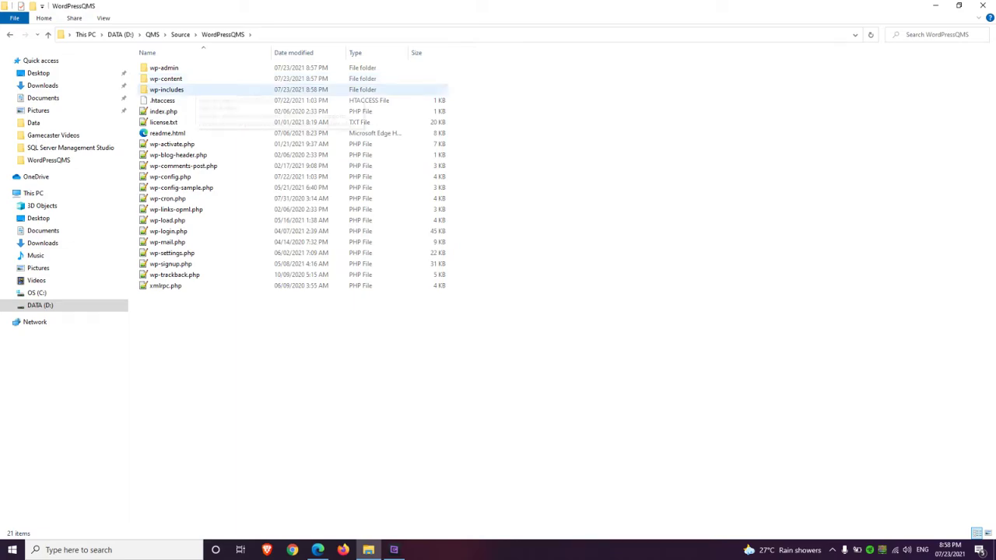
{"action": "left_click", "coordinate": [169, 177]}
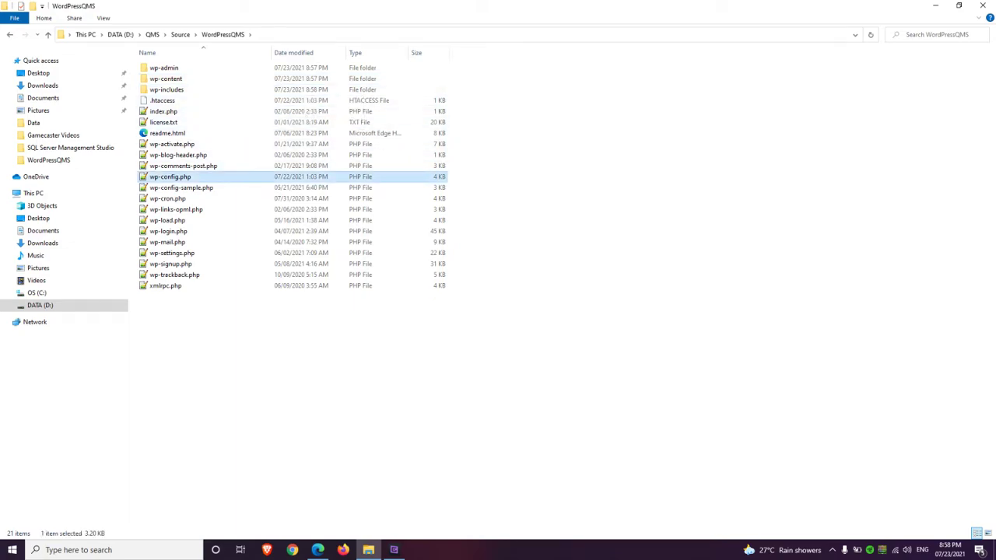
{"action": "left_click", "coordinate": [186, 78], "text": "ctrl"}
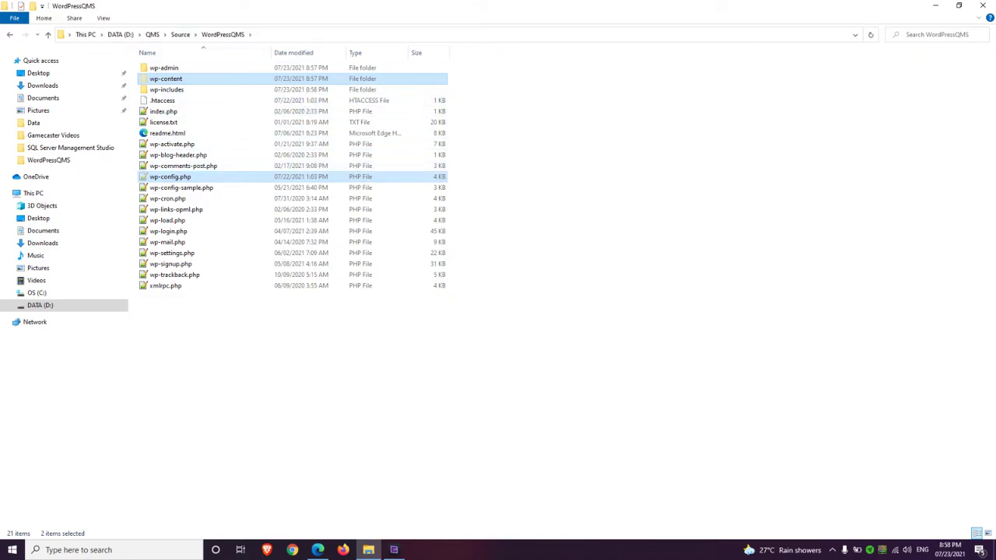
{"action": "left_click", "coordinate": [180, 34]}
{"action": "left_click", "coordinate": [151, 35]}
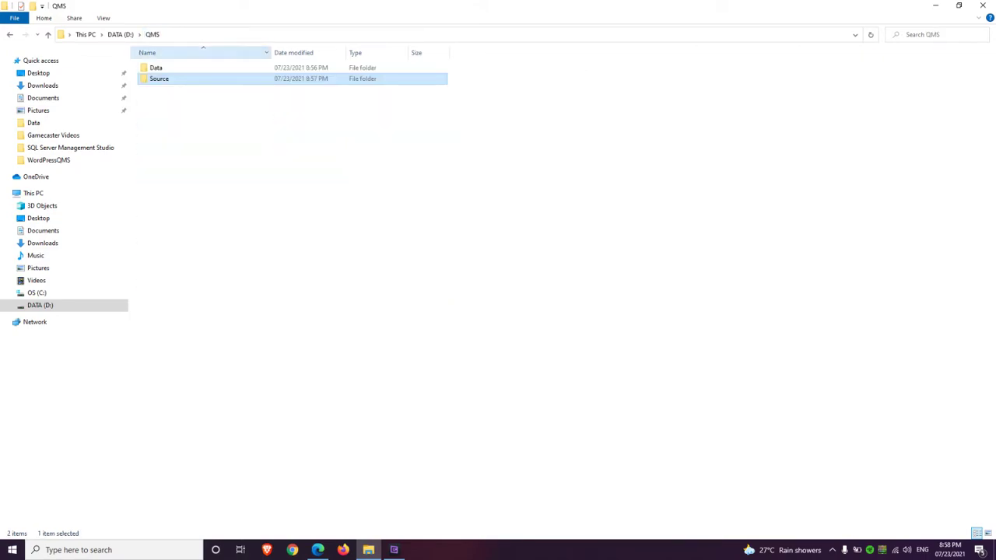
Create a new folder named WordPressQMS inside QMS\Data
{"action": "double_click", "coordinate": [160, 68]}
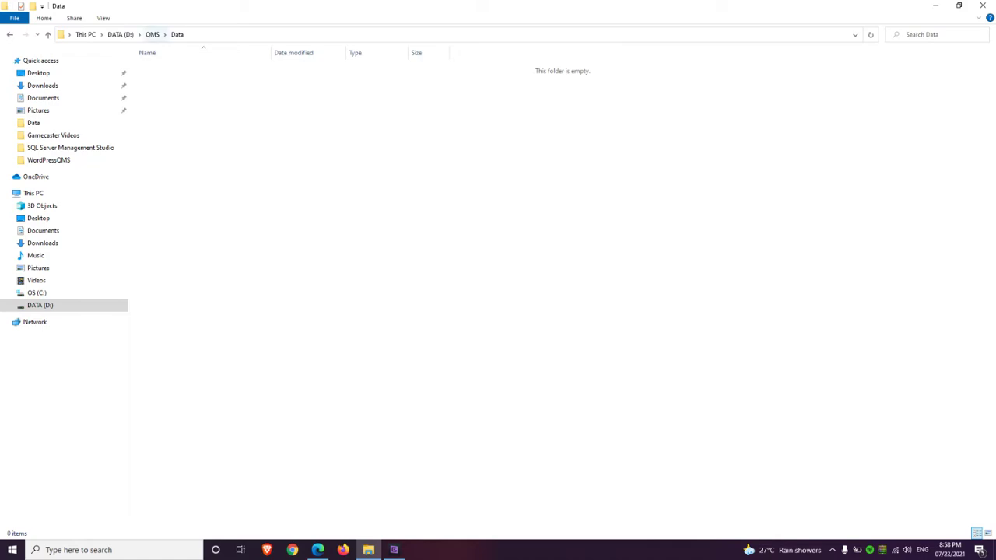
{"action": "left_click", "coordinate": [152, 34]}
{"action": "double_click", "coordinate": [160, 79]}
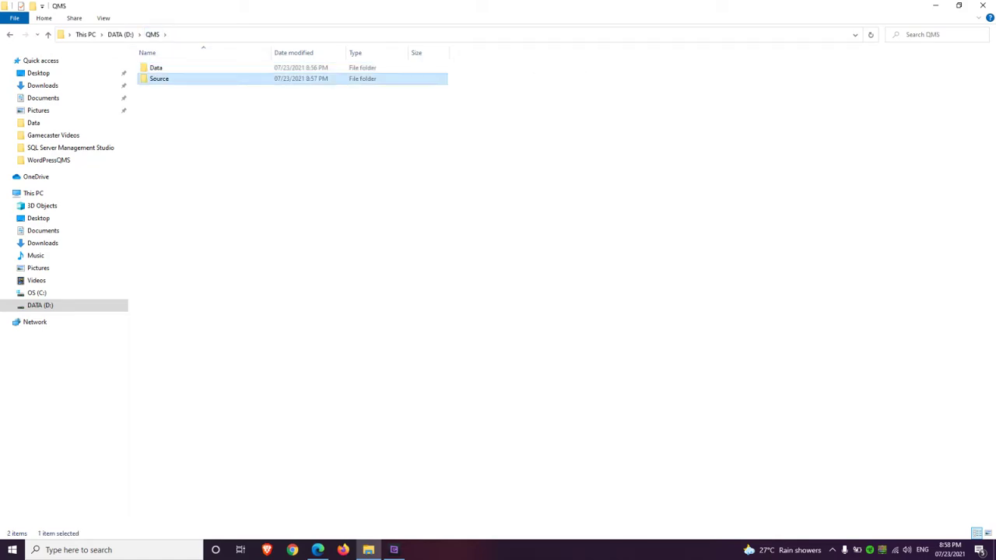
{"action": "left_click", "coordinate": [151, 34]}
{"action": "double_click", "coordinate": [160, 67]}
{"action": "right_click", "coordinate": [282, 102]}
{"action": "mouse_move", "coordinate": [327, 262]}
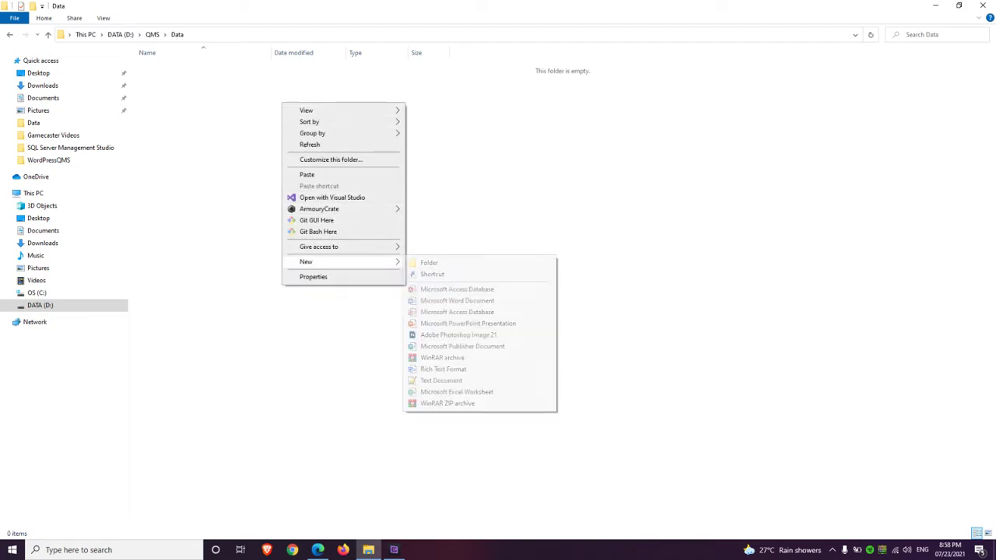
{"action": "left_click", "coordinate": [428, 262]}
{"action": "type", "text": "Wordpre"}
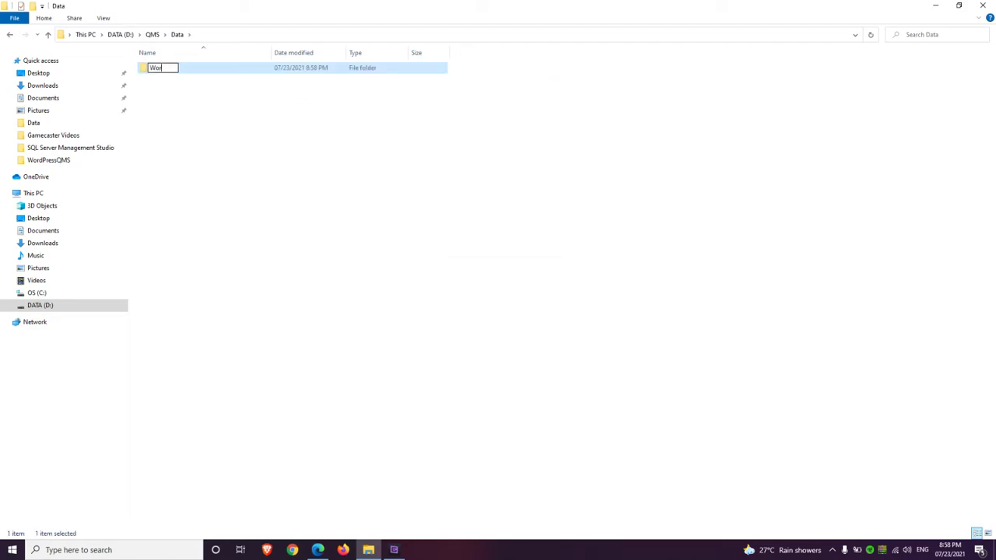
{"action": "key", "text": "BackSpace"}
{"action": "key", "text": "BackSpace"}
{"action": "key", "text": "BackSpace"}
{"action": "type", "text": "PressQMS"}
{"action": "key", "text": "Return"}
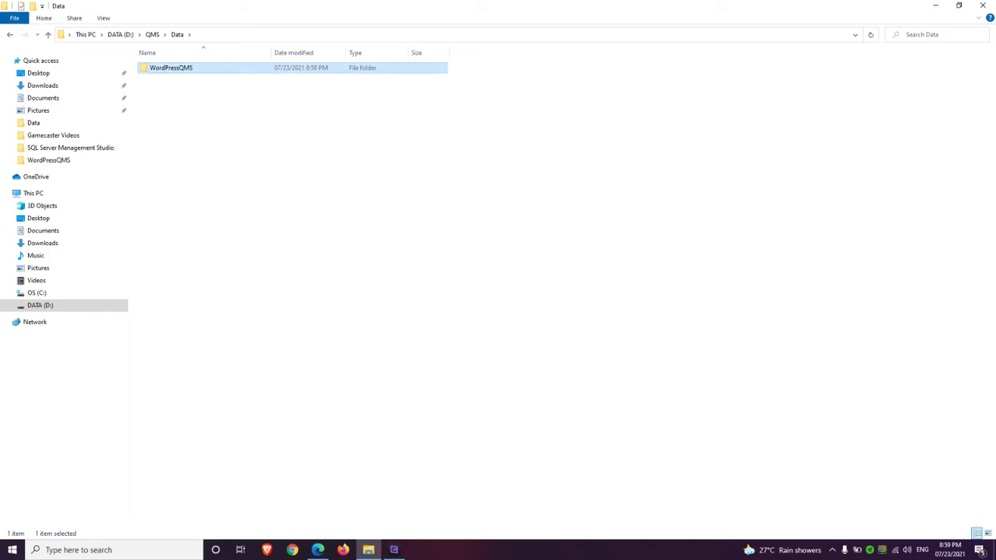
Paste wp-content and wp-config.php into Data\WordPressQMS, then return to QMS
{"action": "key", "text": "Return"}
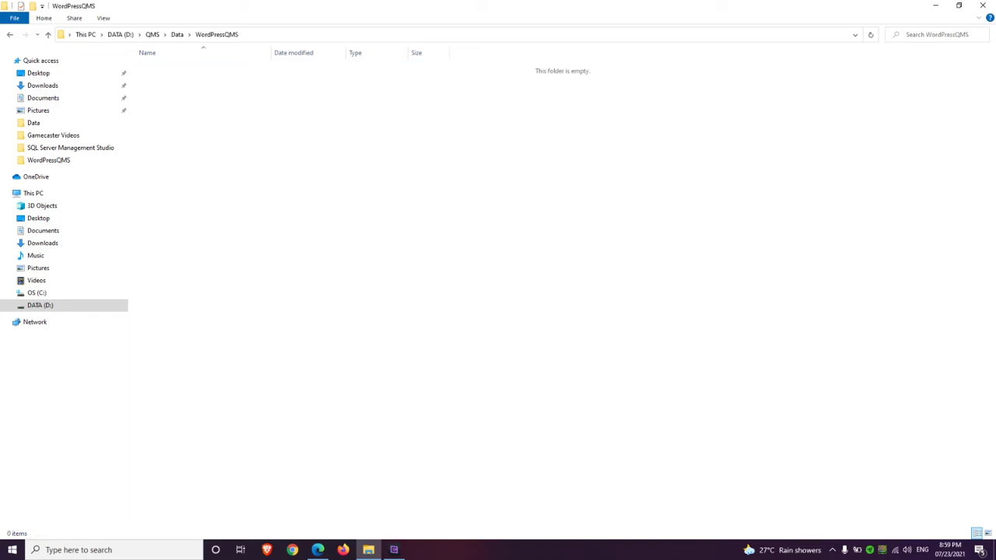
{"action": "right_click", "coordinate": [219, 98]}
{"action": "left_click", "coordinate": [243, 168]}
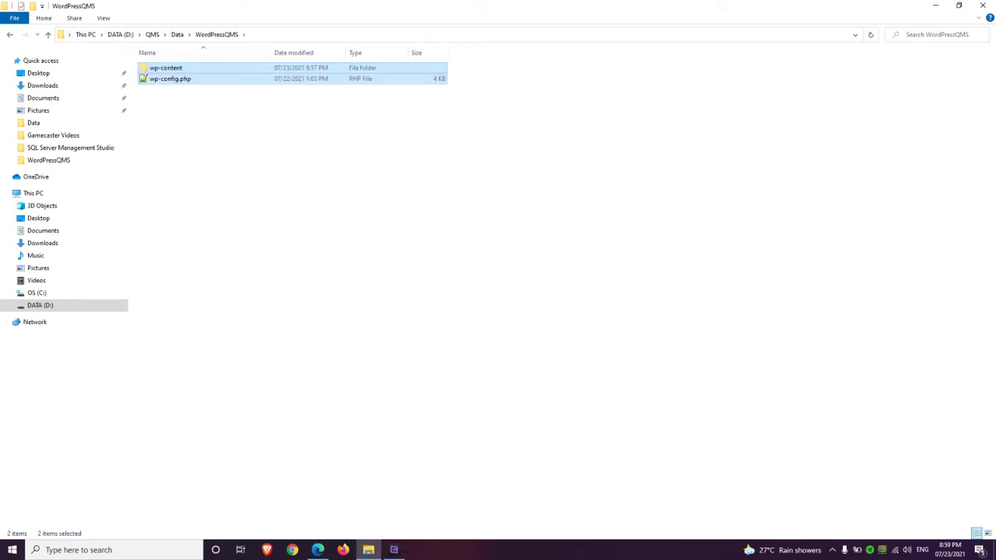
{"action": "left_click", "coordinate": [173, 70]}
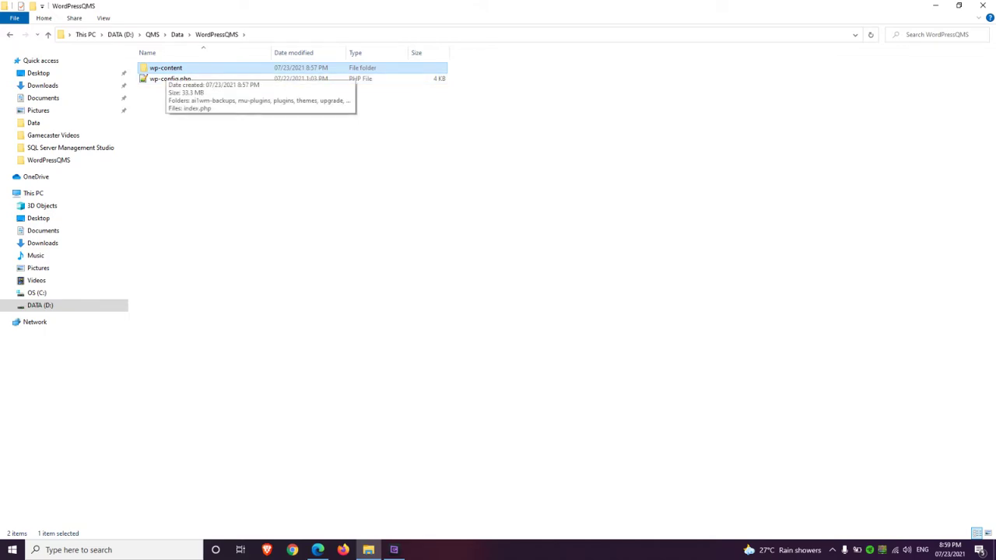
{"action": "key", "text": "alt+Up"}
{"action": "key", "text": "alt+Up"}
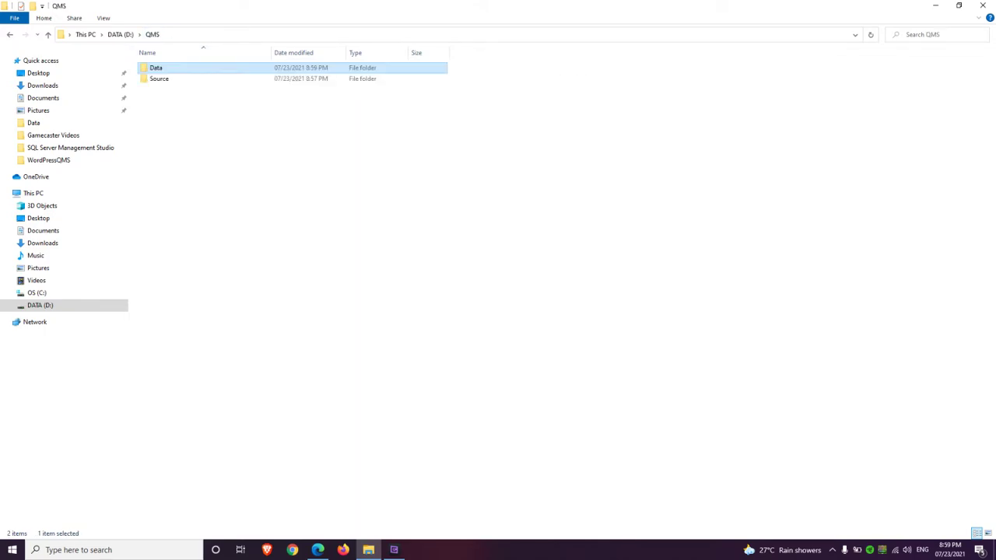
Inspect the WordPressQMS folders in Source and Data, then switch to the QMS site in Edge
{"action": "key", "text": "Down"}
{"action": "key", "text": "Return"}
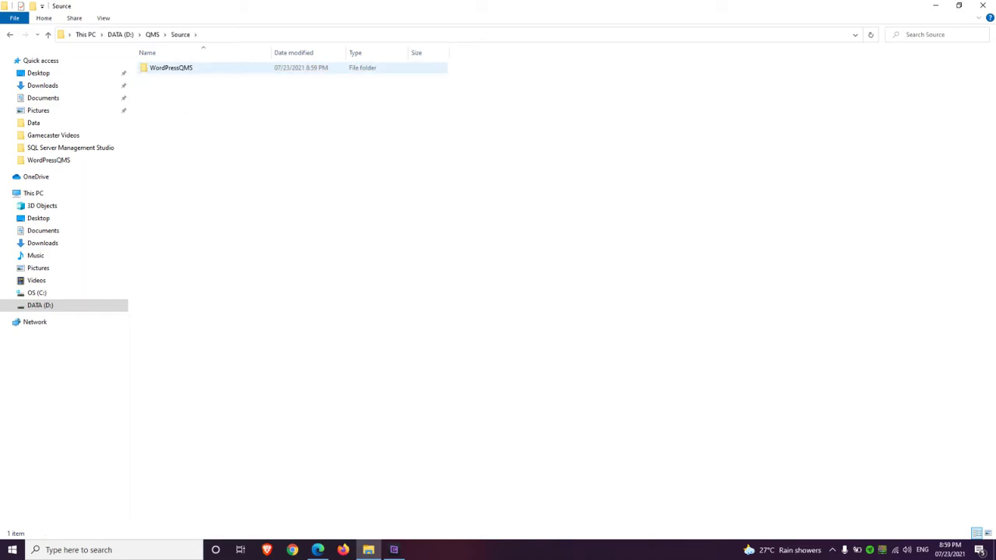
{"action": "key", "text": "Return"}
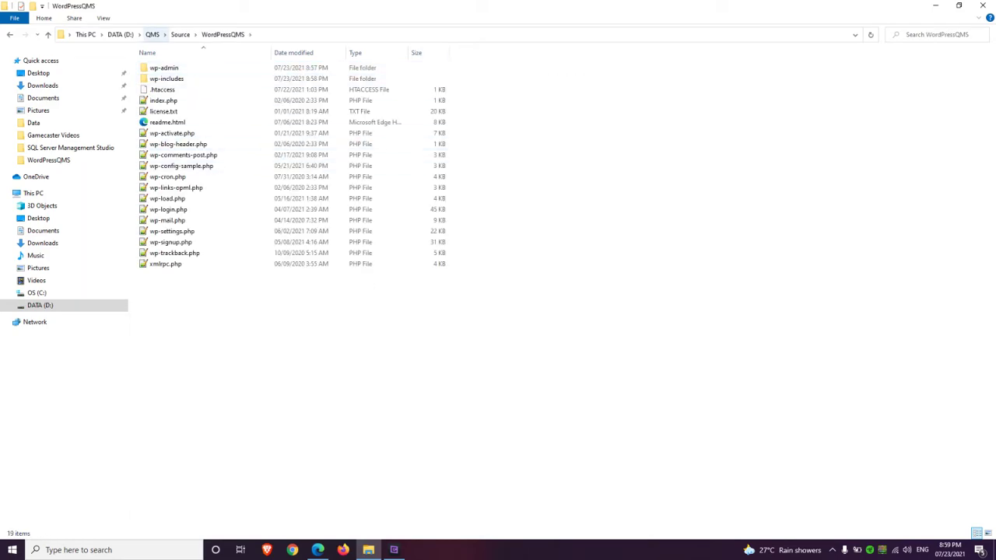
{"action": "left_click", "coordinate": [152, 34]}
{"action": "key", "text": "Up"}
{"action": "key", "text": "Return"}
{"action": "key", "text": "Return"}
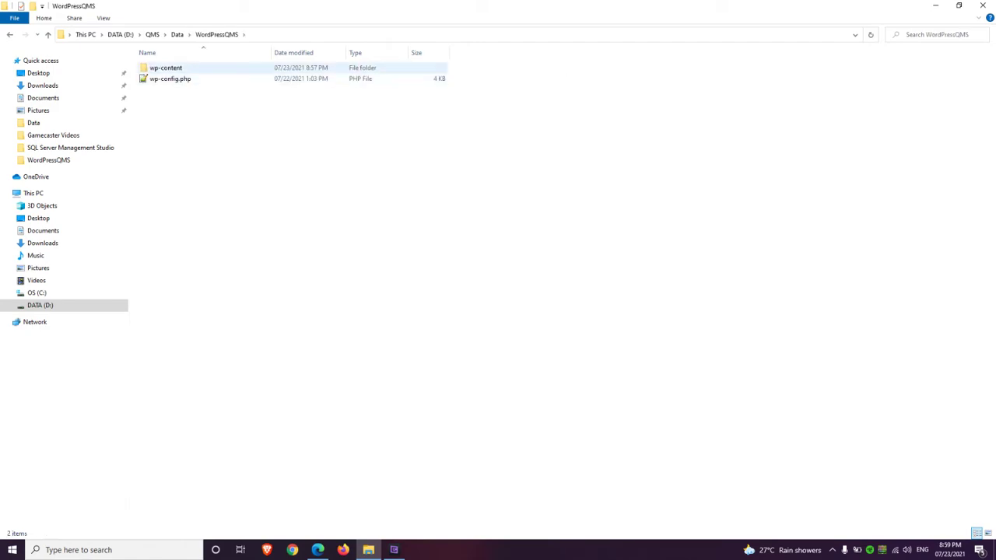
{"action": "left_click", "coordinate": [152, 34]}
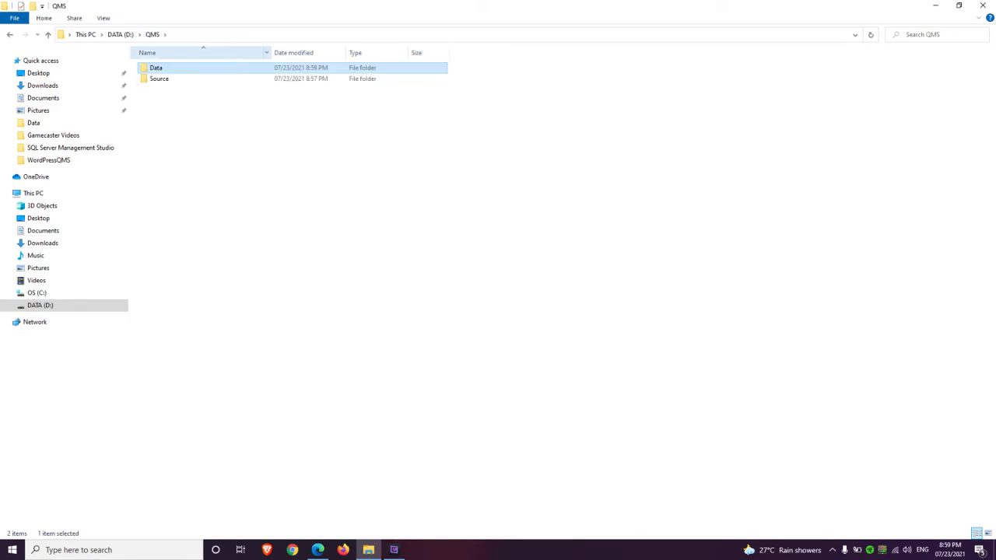
{"action": "left_click_drag", "start_coordinate": [194, 157], "coordinate": [189, 61]}
{"action": "key", "text": "Escape"}
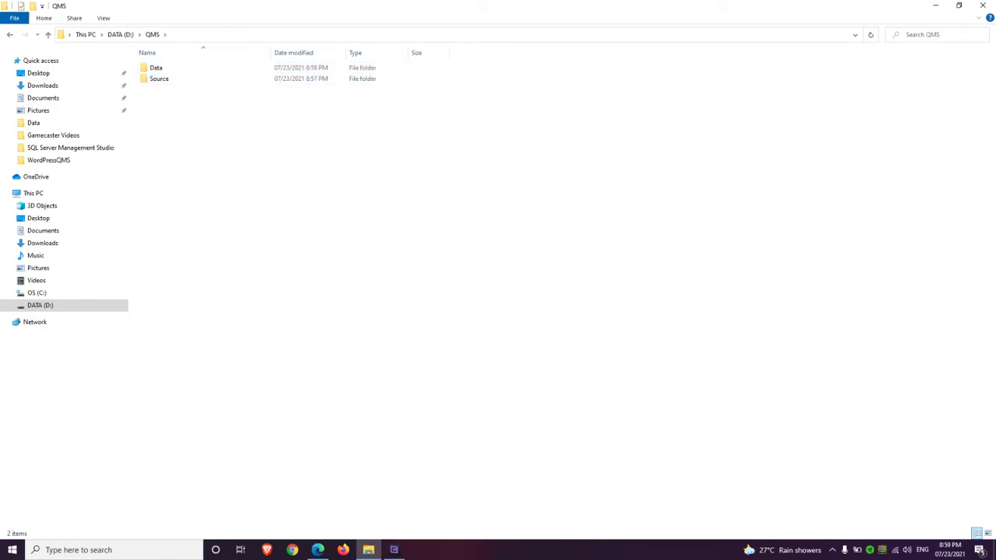
{"action": "left_click", "coordinate": [318, 549]}
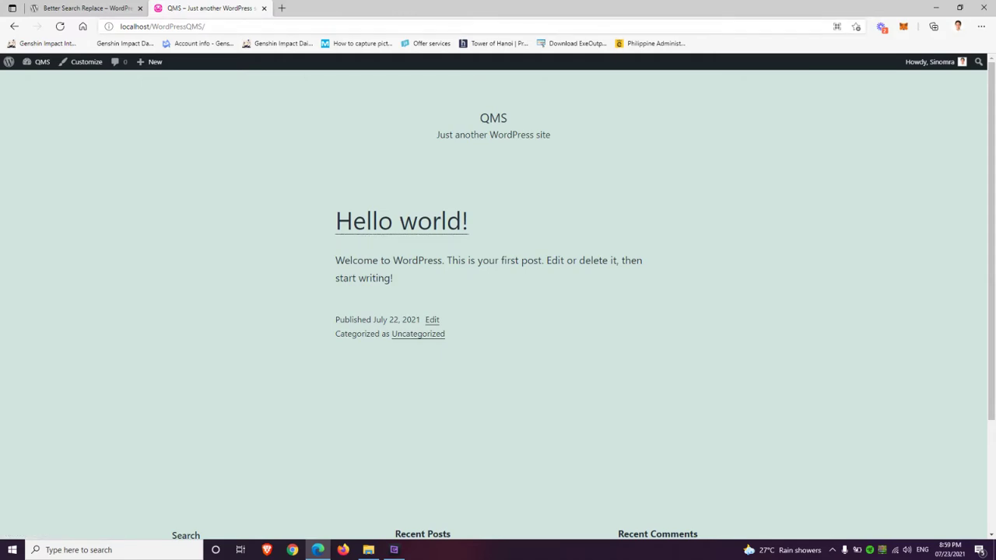
Log in to localhost/phpmyadmin in a new tab and open Export for the wordpressqmsdb database
{"action": "left_click", "coordinate": [282, 8]}
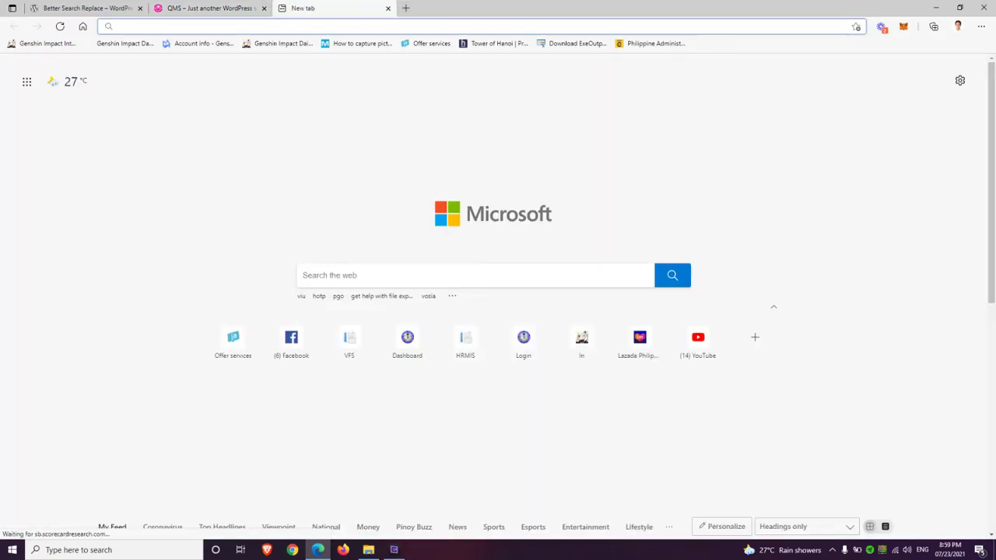
{"action": "type", "text": "localhost/phpmyadmin"}
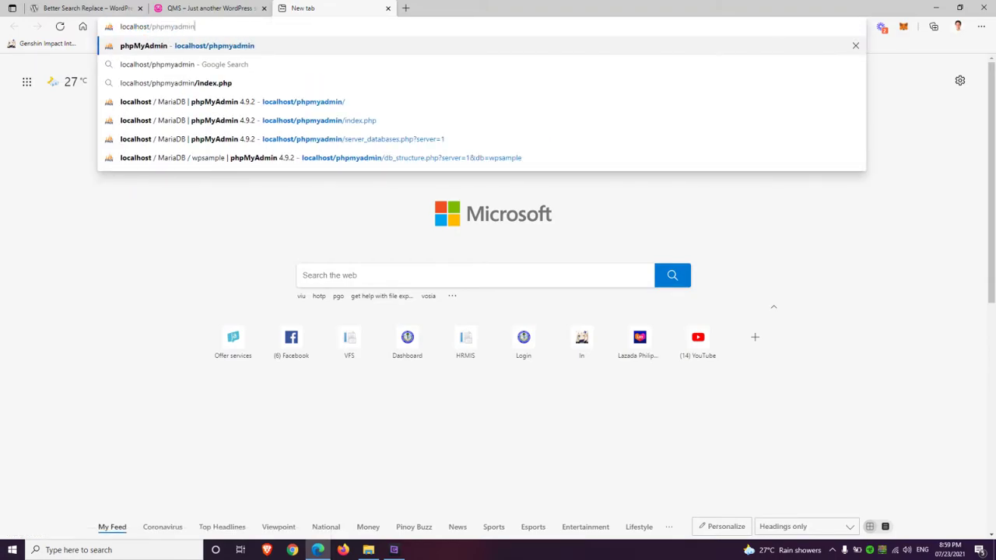
{"action": "key", "text": "Return"}
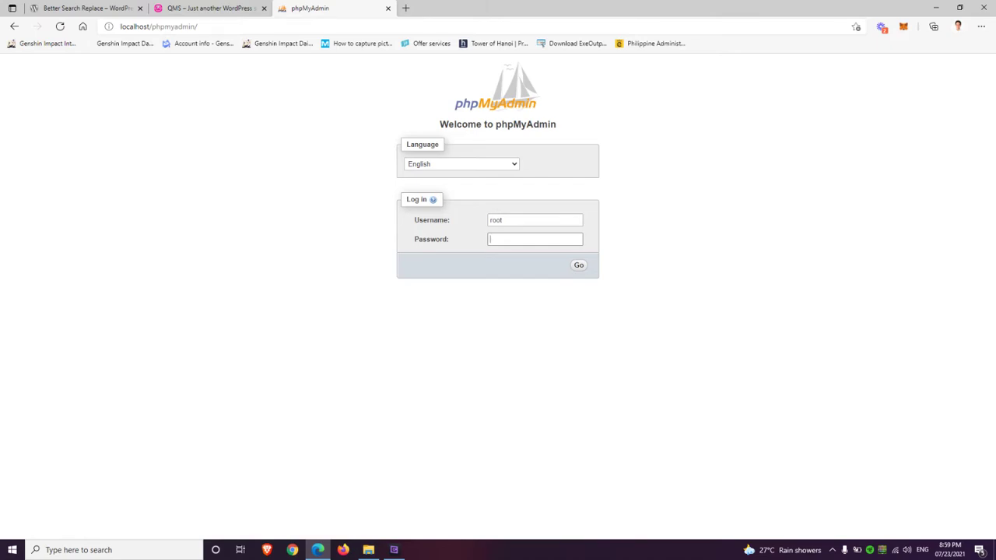
{"action": "key", "text": "Return"}
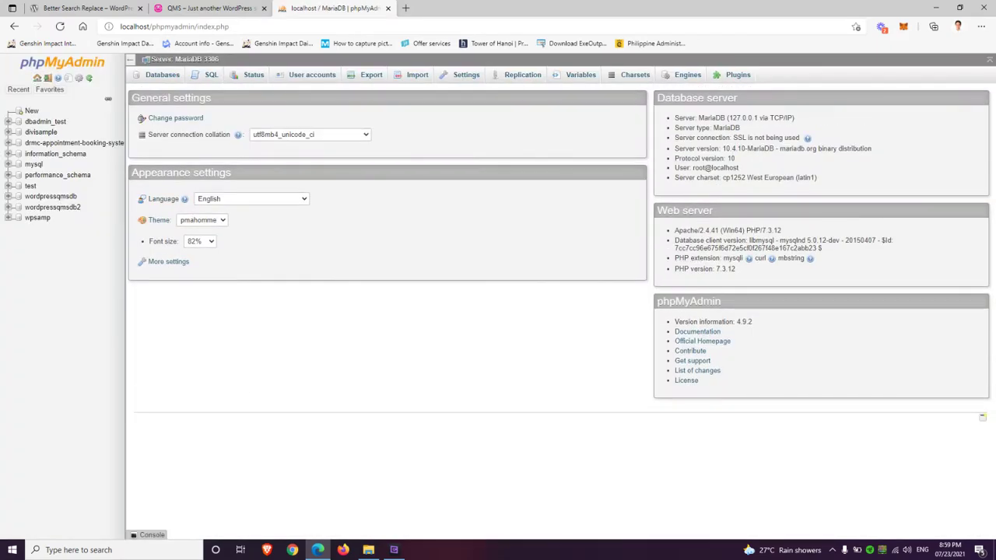
{"action": "left_click", "coordinate": [51, 197]}
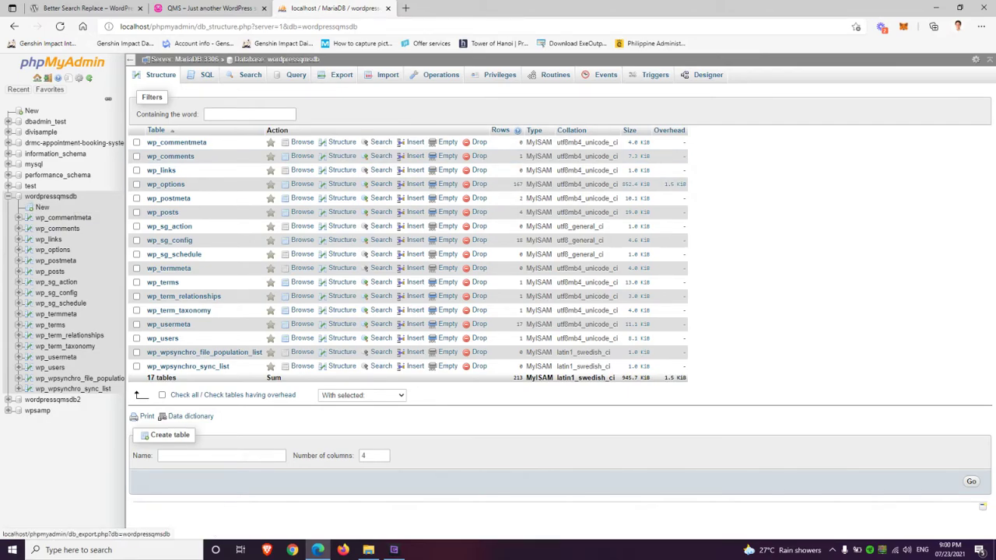
{"action": "left_click", "coordinate": [342, 75]}
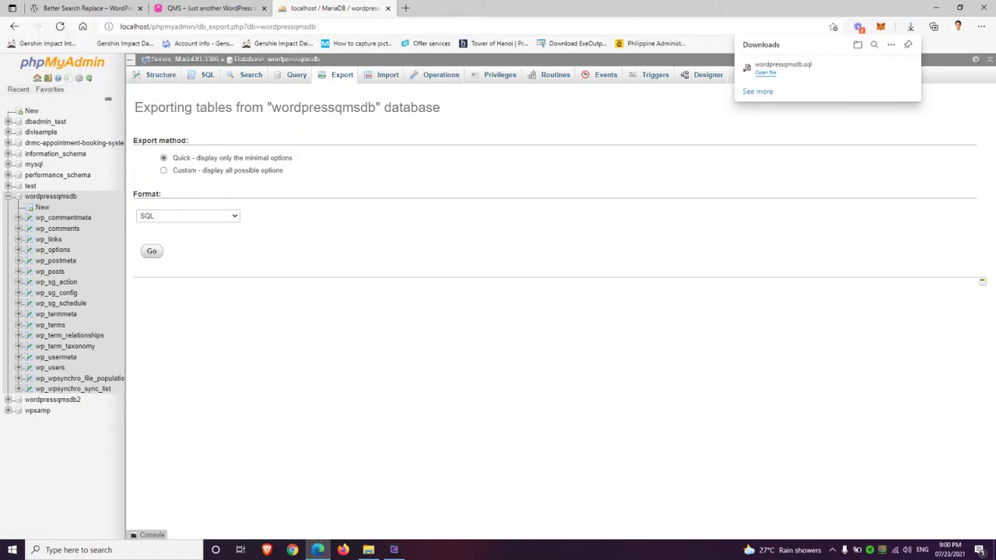
Show wordpressqmsdb.sql in Downloads, then select favicon.ico and test.png in Pictures
{"action": "left_click", "coordinate": [876, 67]}
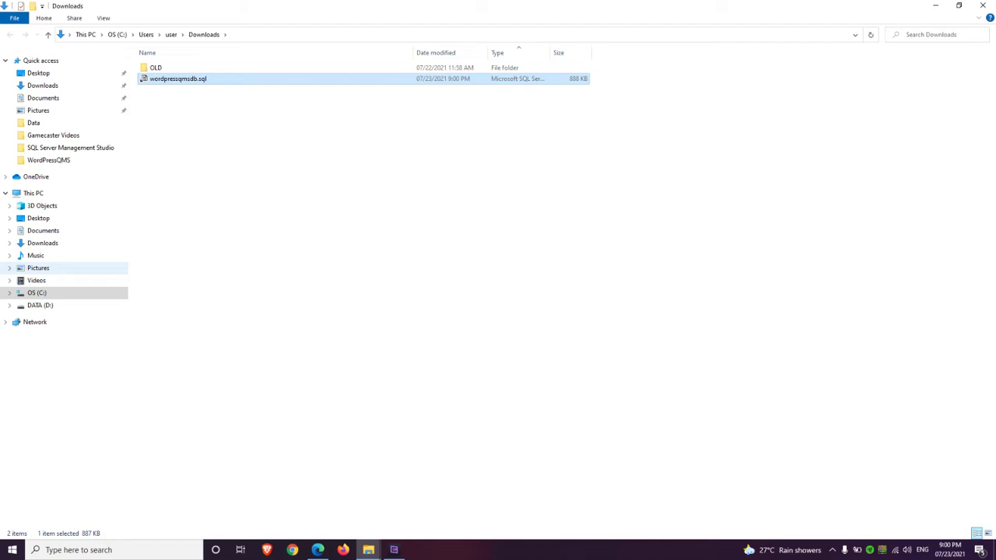
{"action": "left_click", "coordinate": [38, 267]}
{"action": "left_click_drag", "start_coordinate": [568, 151], "coordinate": [577, 65]}
{"action": "left_click_drag", "start_coordinate": [482, 158], "coordinate": [519, 65]}
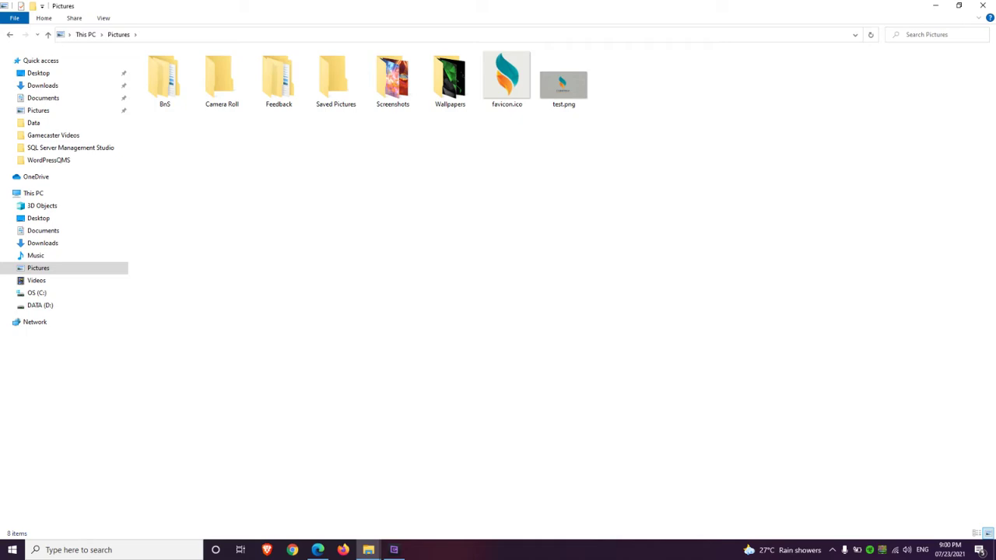
{"action": "left_click_drag", "start_coordinate": [638, 198], "coordinate": [487, 45]}
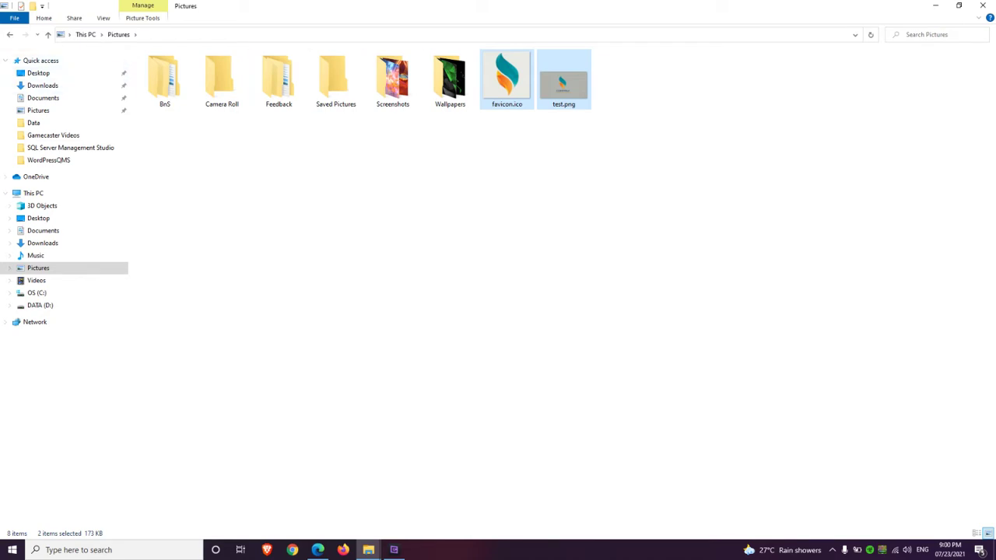
Launch ExeOutput for PHP from the Start search and dismiss the trial notice
{"action": "left_click", "coordinate": [13, 549]}
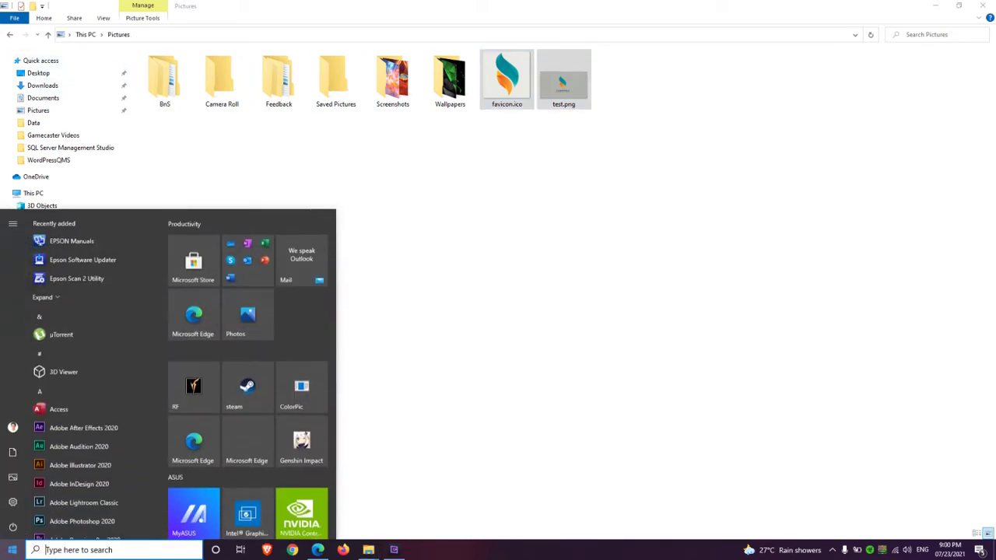
{"action": "type", "text": "exeou"}
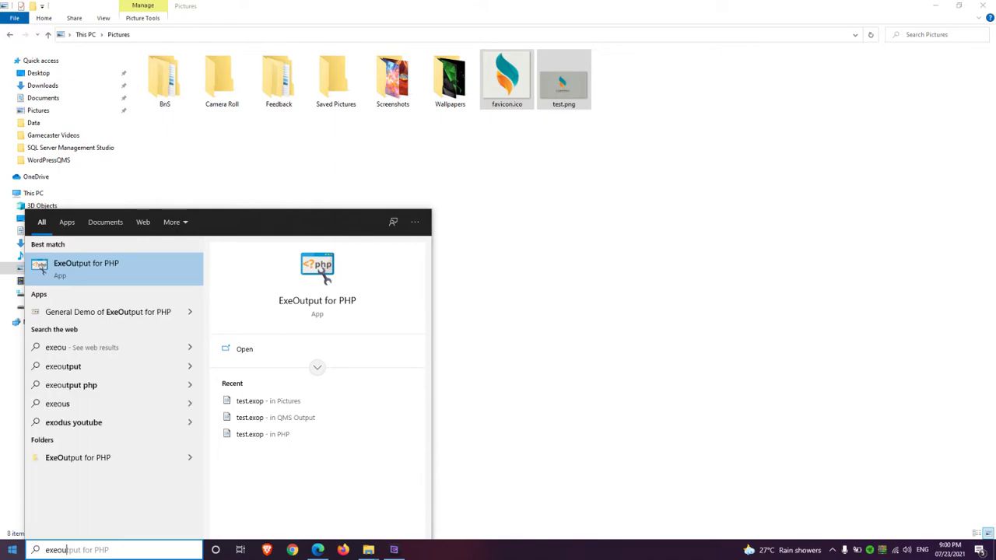
{"action": "left_click", "coordinate": [41, 267]}
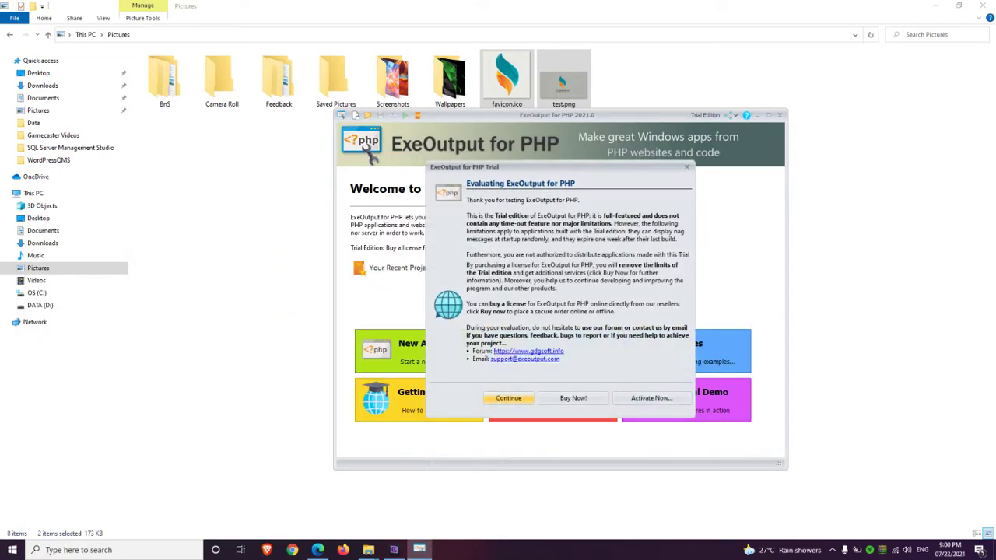
{"action": "key", "text": "Return"}
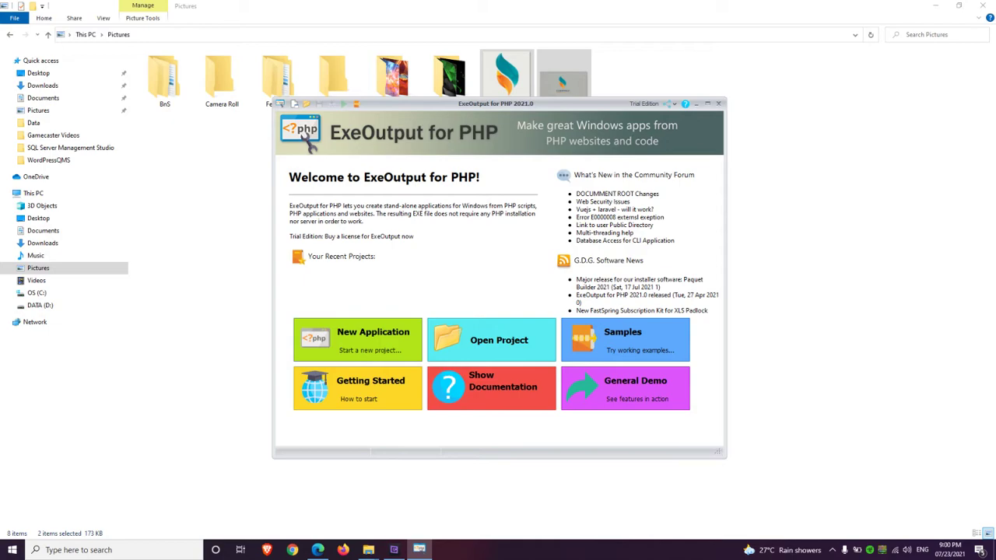
Start a New Application project and set its source folder to D:\QMS\Source
{"action": "left_click", "coordinate": [358, 340]}
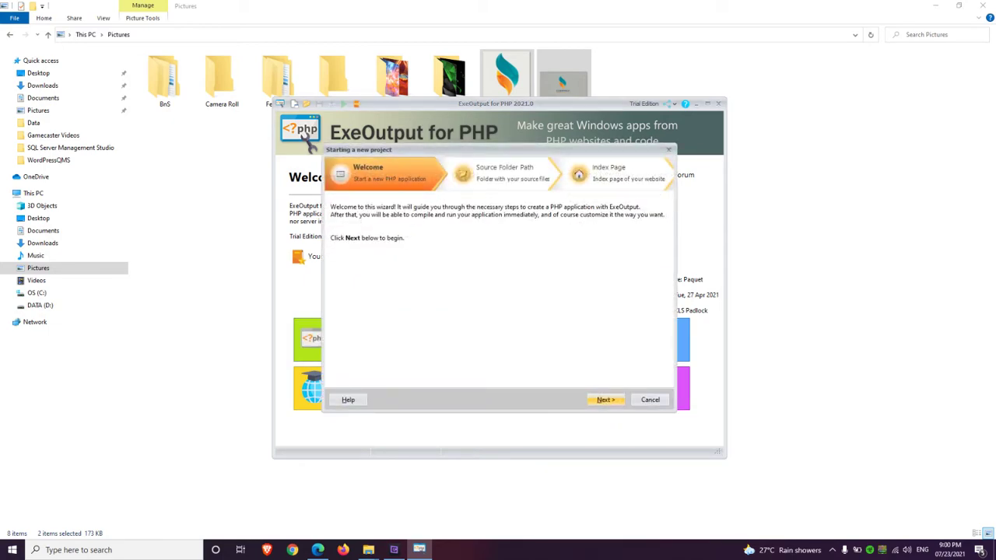
{"action": "key", "text": "Return"}
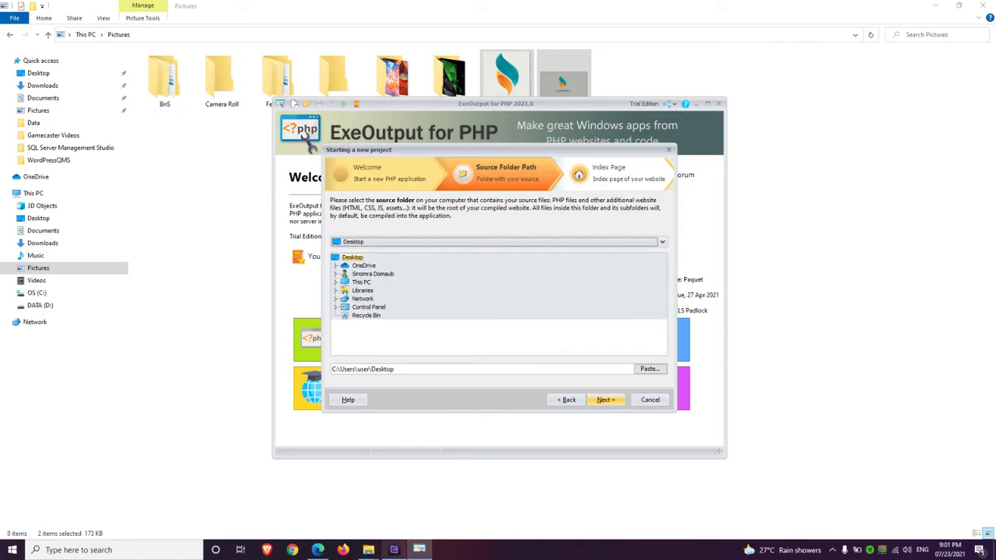
{"action": "left_click", "coordinate": [394, 550]}
{"action": "left_click", "coordinate": [936, 10]}
{"action": "double_click", "coordinate": [361, 282]}
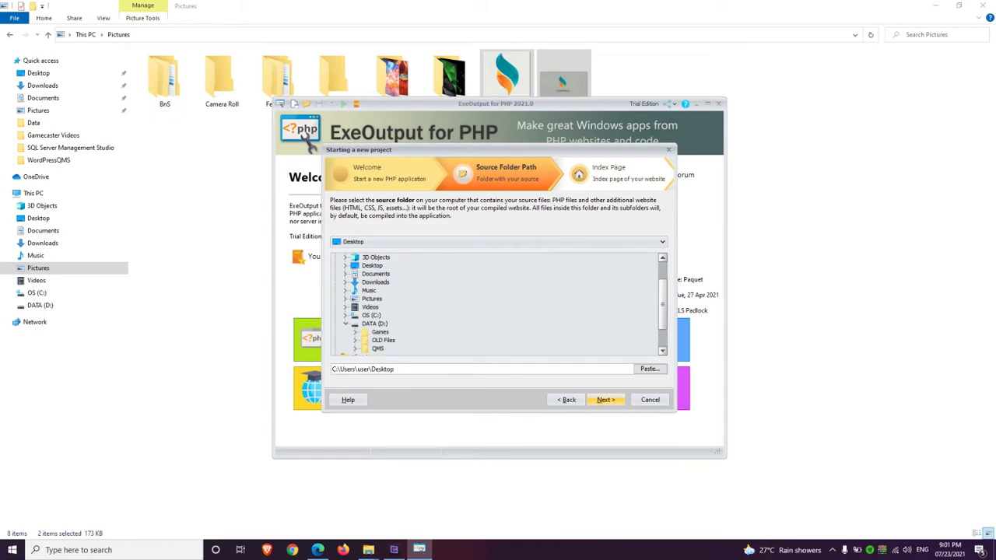
{"action": "left_click", "coordinate": [346, 323]}
{"action": "left_click", "coordinate": [377, 324]}
{"action": "scroll", "coordinate": [495, 303], "scroll_direction": "down", "scroll_amount": 1}
{"action": "left_click", "coordinate": [390, 315]}
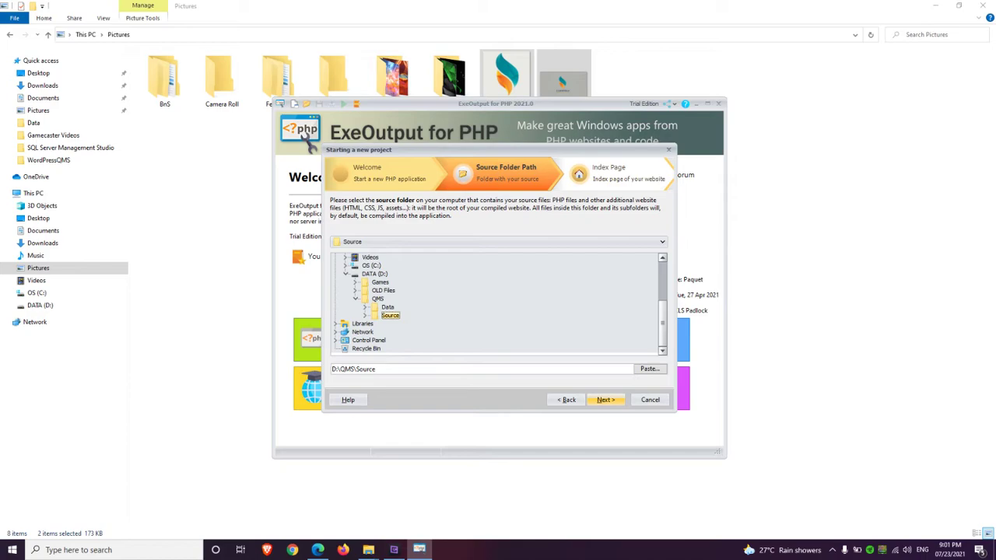
{"action": "key", "text": "Return"}
Use WordPressQMS/index.php as the index page and keep the 'Browser with ribbon and application menu button' interface
{"action": "left_click", "coordinate": [375, 241]}
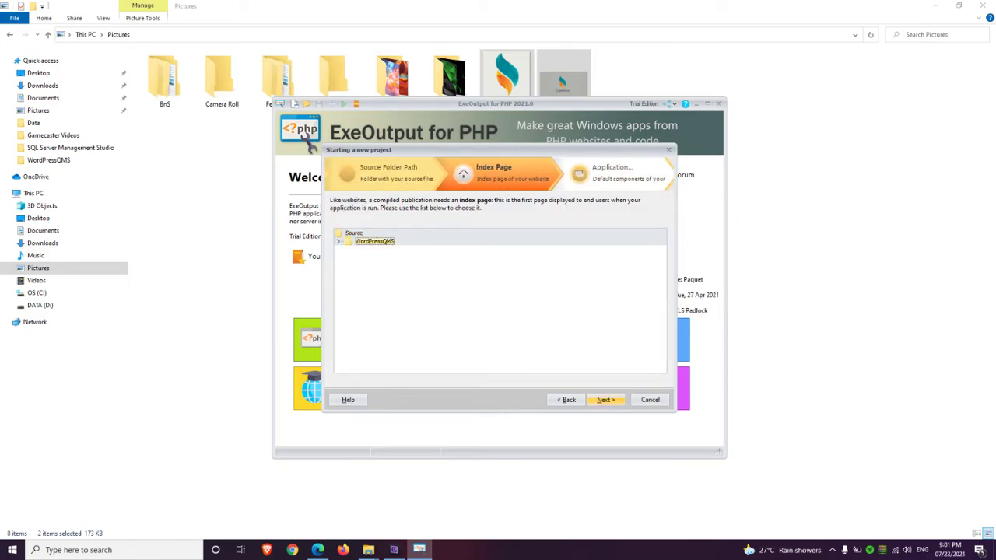
{"action": "key", "text": "Right"}
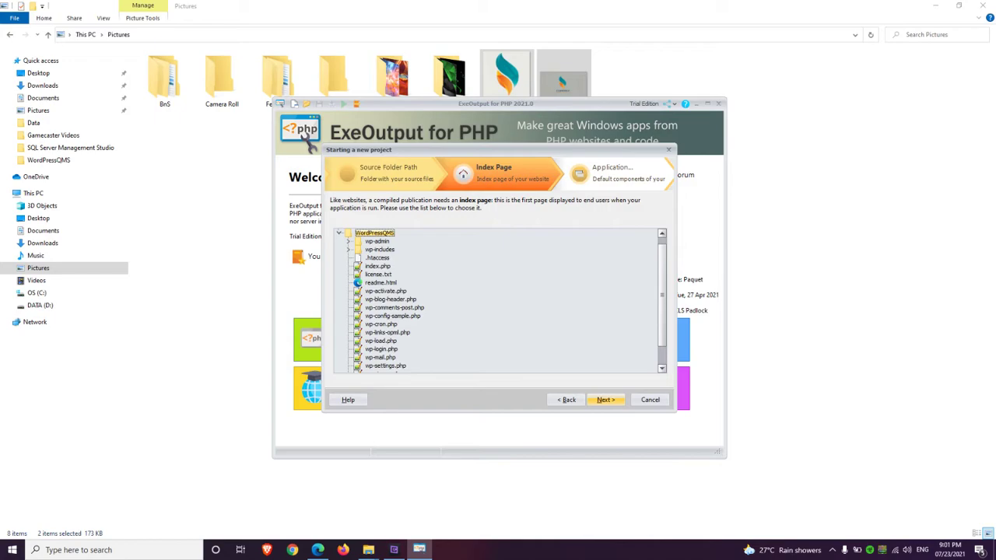
{"action": "left_click", "coordinate": [377, 266]}
{"action": "key", "text": "Return"}
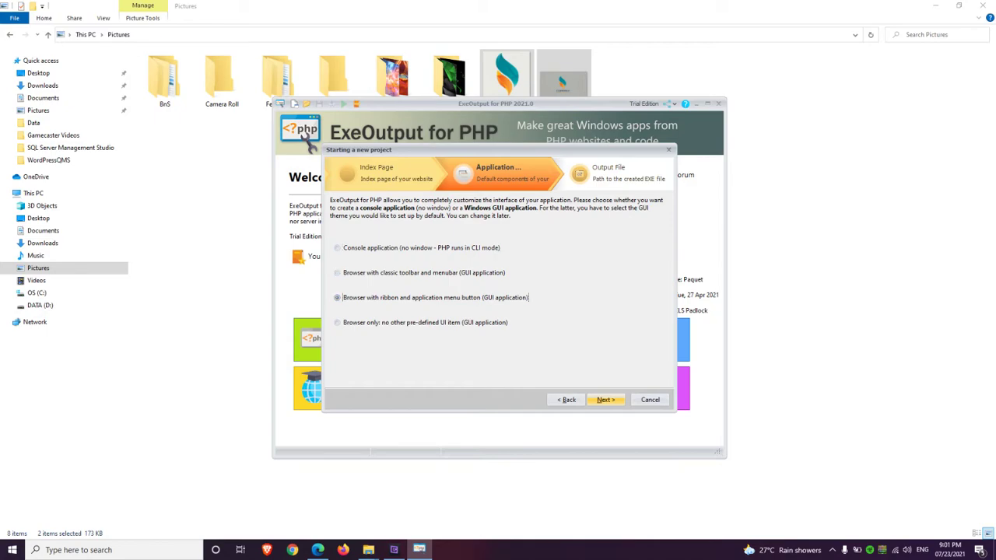
{"action": "key", "text": "Tab"}
{"action": "key", "text": "Return"}
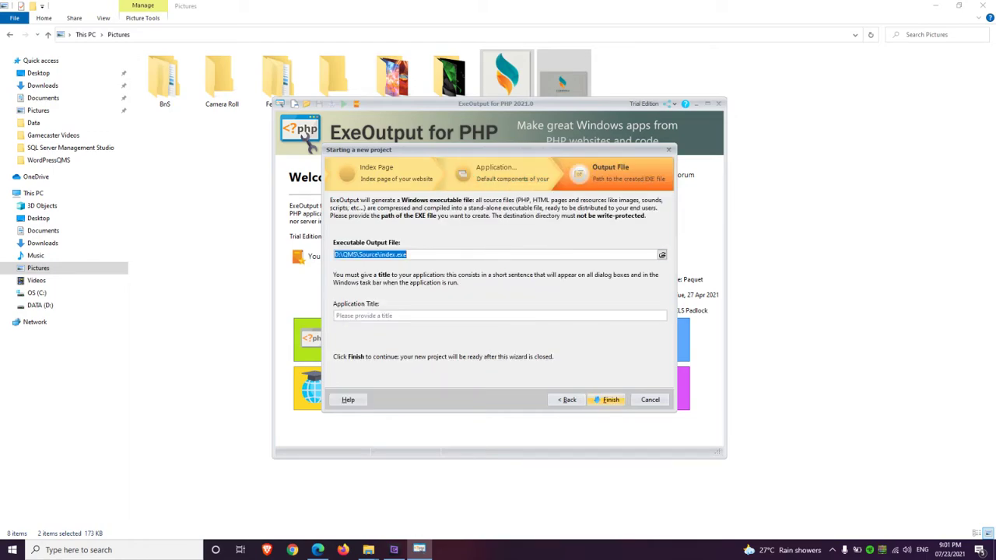
Set the output executable to D:\QMS\qms.exe
{"action": "left_click", "coordinate": [662, 255]}
{"action": "left_click_drag", "start_coordinate": [356, 247], "coordinate": [357, 277]}
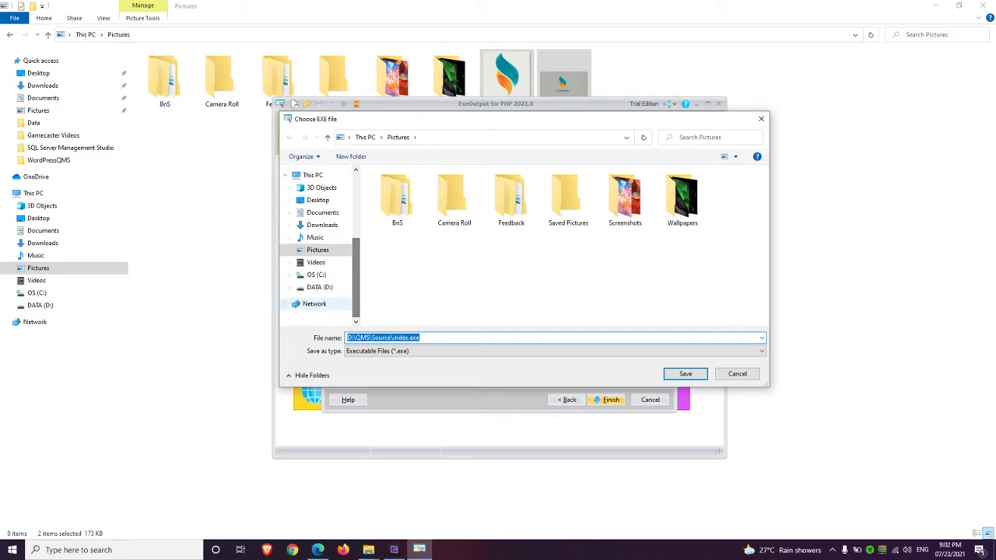
{"action": "left_click", "coordinate": [320, 287]}
{"action": "double_click", "coordinate": [389, 208]}
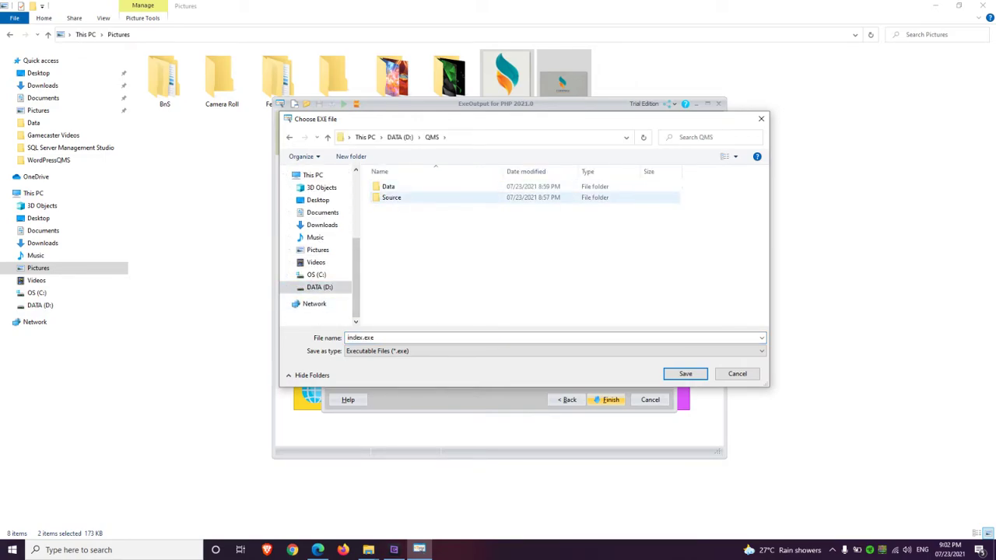
{"action": "left_click", "coordinate": [360, 338]}
{"action": "left_click", "coordinate": [360, 338]}
{"action": "double_click", "coordinate": [360, 338]}
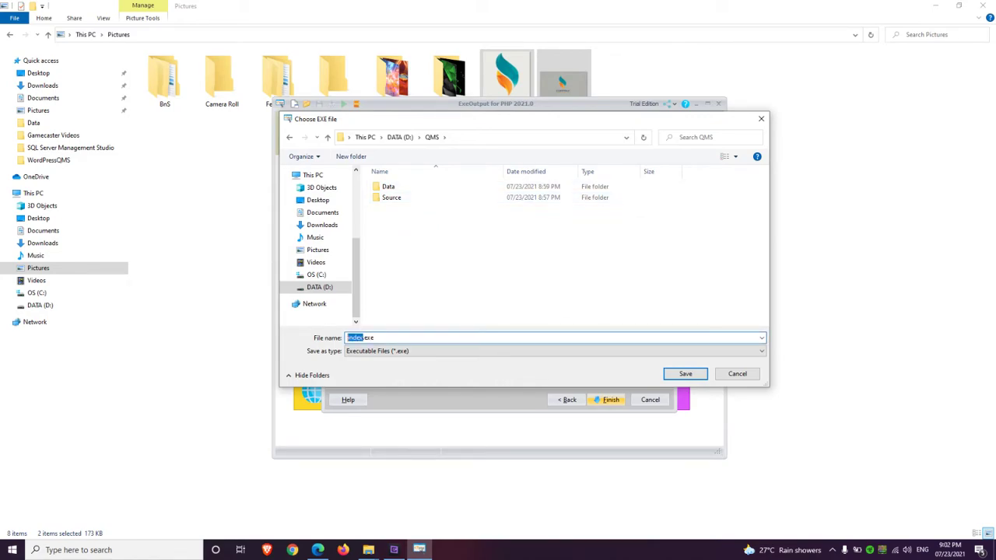
{"action": "type", "text": "qms"}
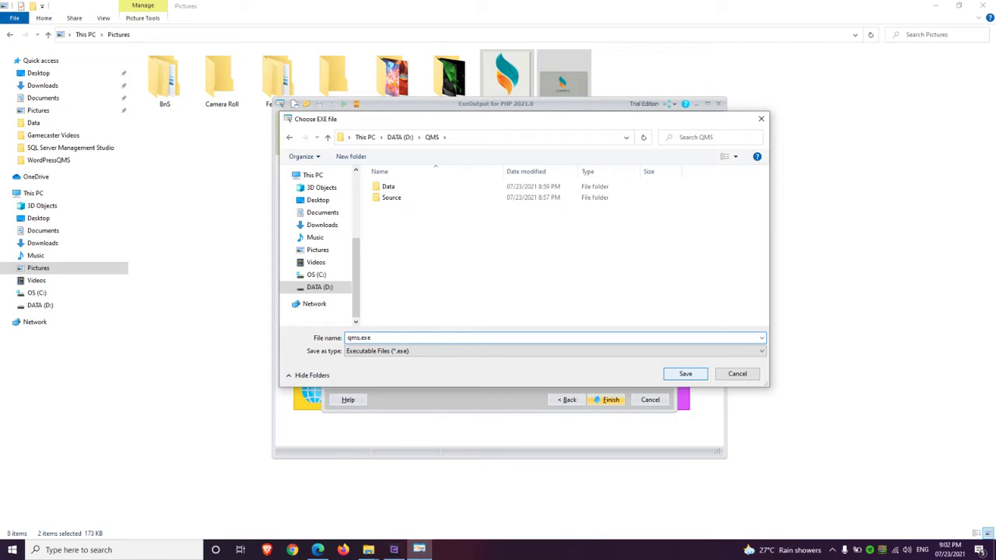
{"action": "key", "text": "Return"}
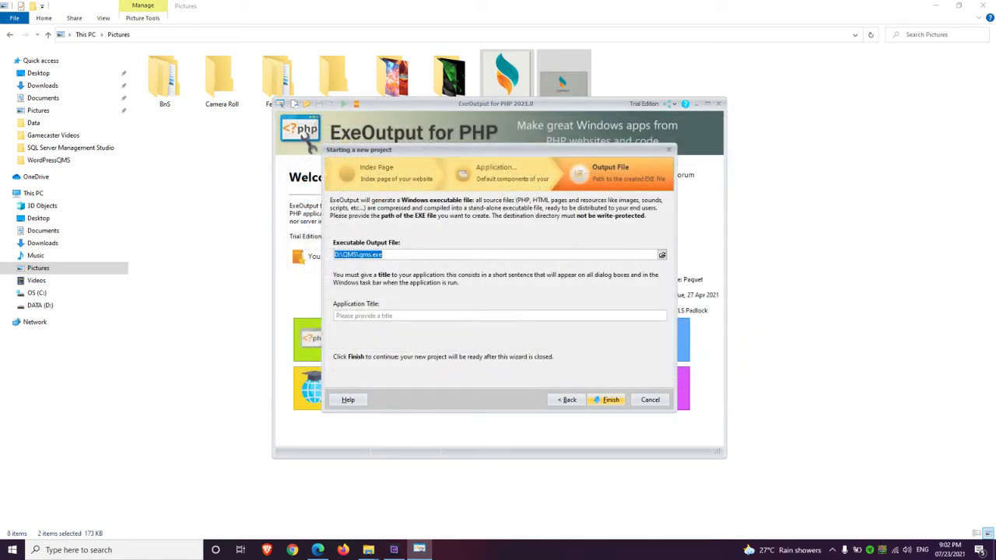
Title the application 'Quality Management System' and finish the wizard
{"action": "key", "text": "Tab"}
{"action": "type", "text": "Qua"}
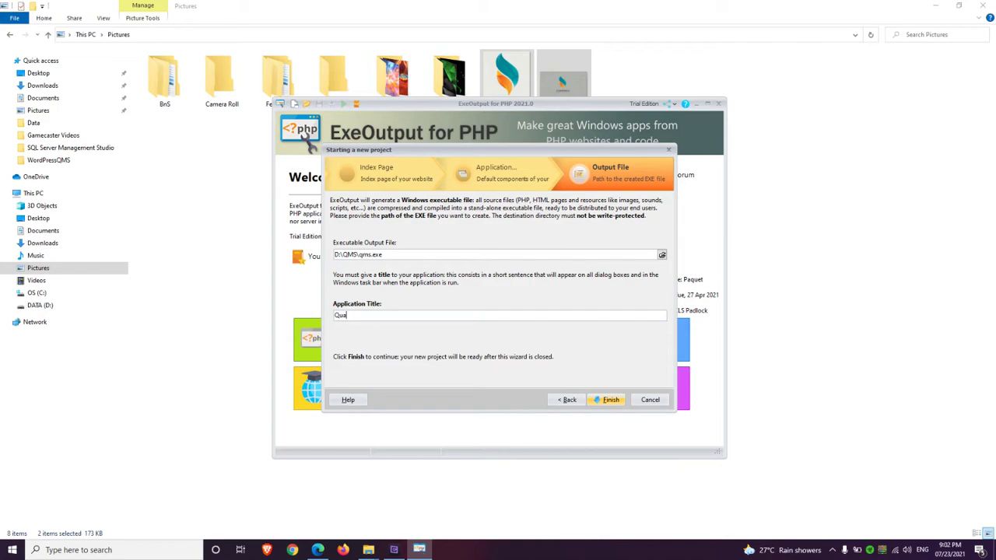
{"action": "type", "text": "lity Management System"}
{"action": "key", "text": "Return"}
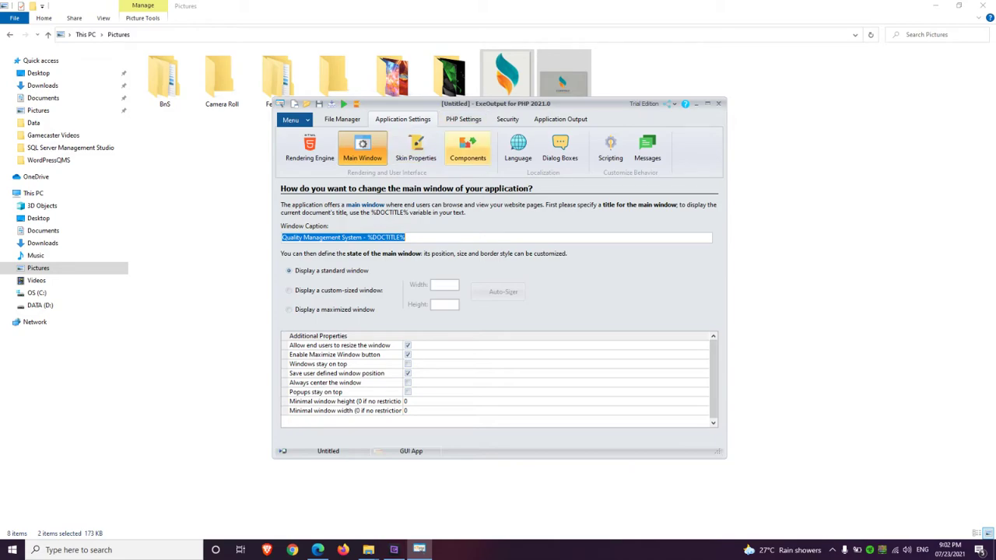
Open Components under Application Settings, then Edit Ribbon for Ribbon1 in the UI Editor
{"action": "left_click", "coordinate": [468, 144]}
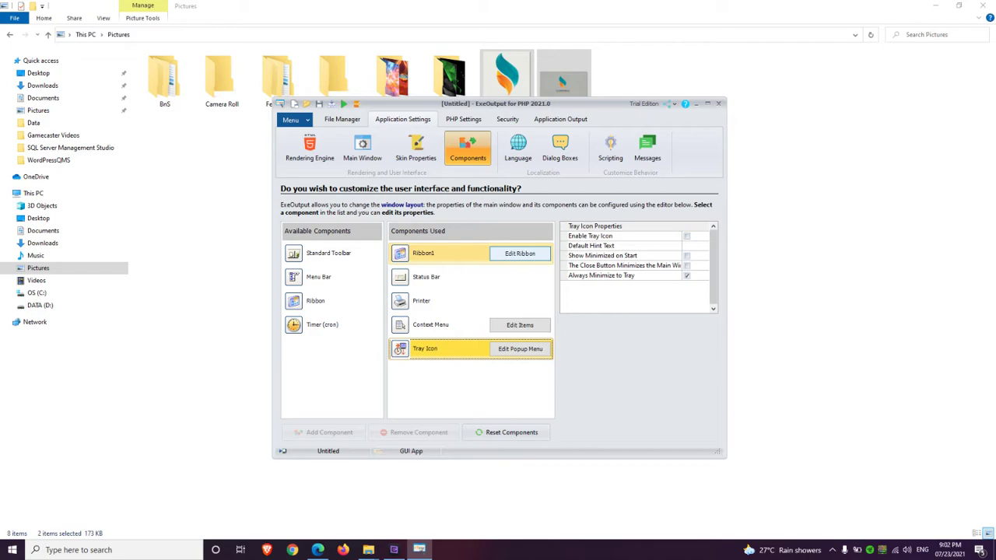
{"action": "left_click", "coordinate": [520, 253]}
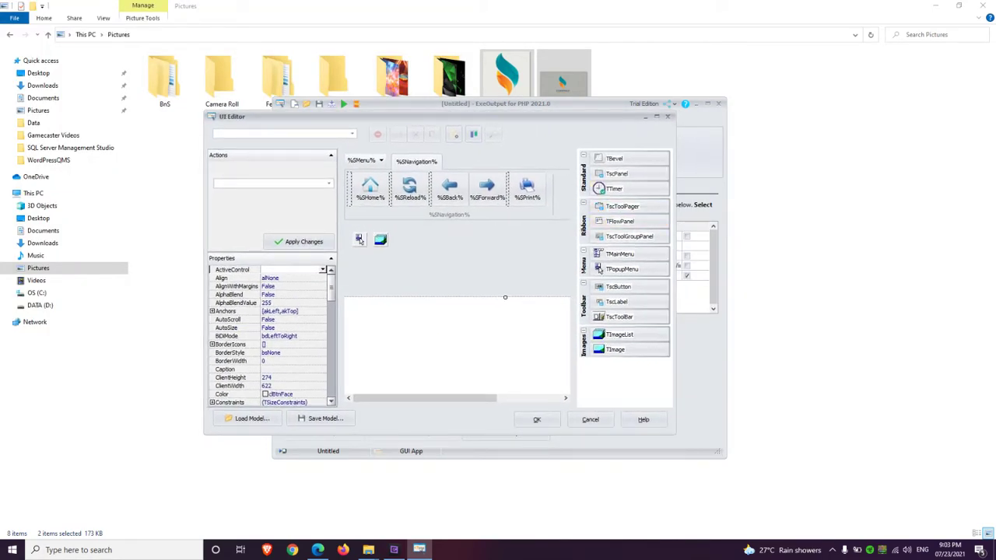
Add a new button to the ribbon and try naming it 'GO TO ADMIN PAGE'
{"action": "left_click_drag", "start_coordinate": [675, 218], "coordinate": [815, 219]}
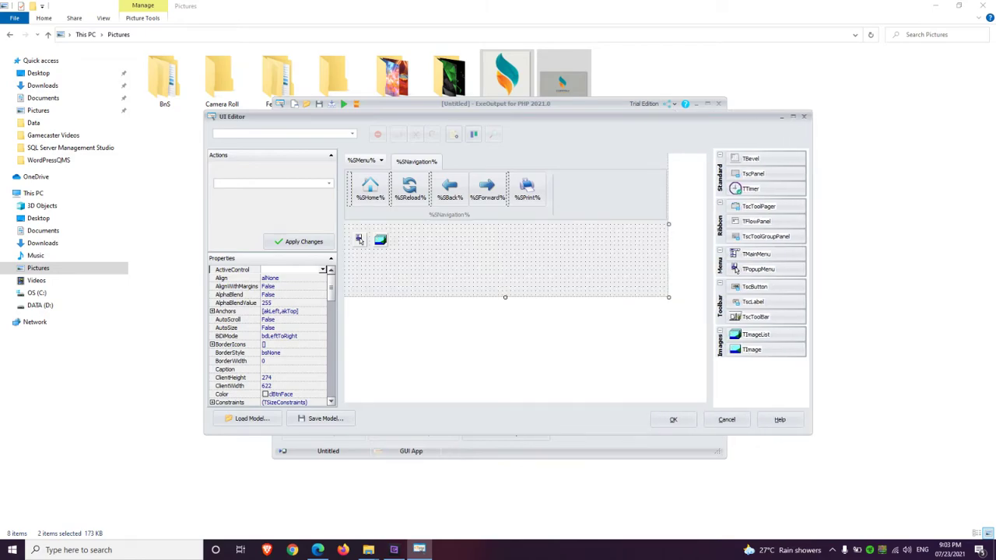
{"action": "left_click", "coordinate": [755, 286]}
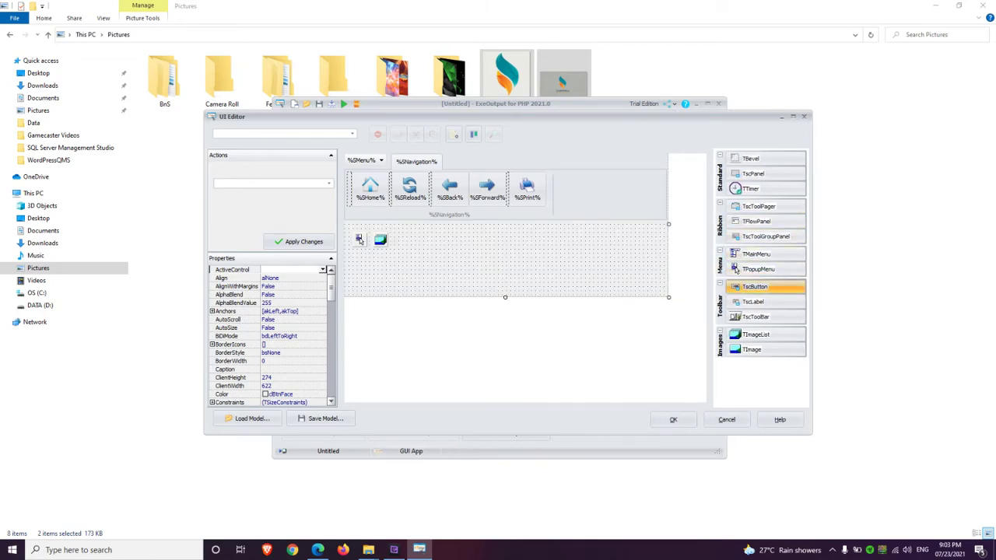
{"action": "left_click", "coordinate": [595, 195]}
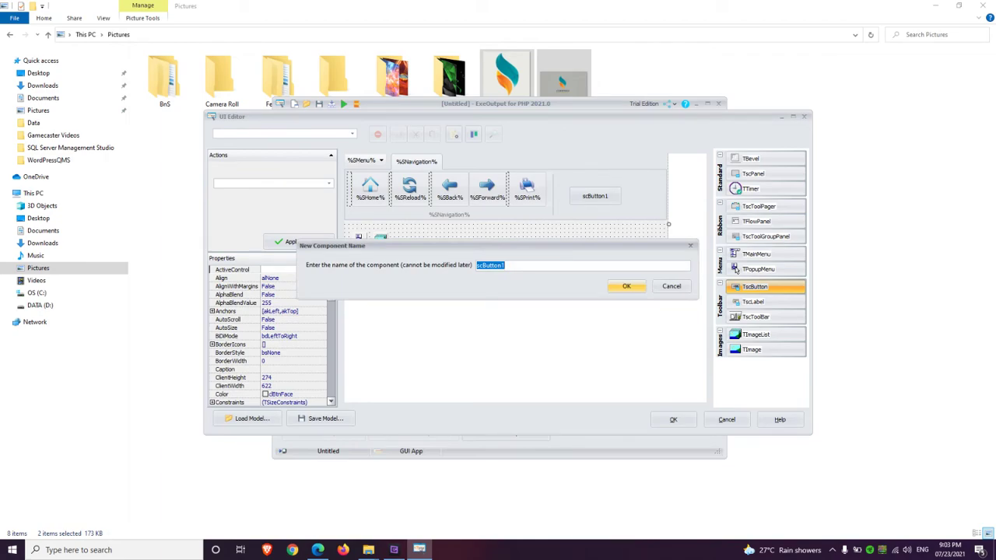
{"action": "type", "text": "GO TO ADMIN"}
{"action": "key", "text": "BackSpace"}
{"action": "type", "text": "PAGE"}
{"action": "key", "text": "Return"}
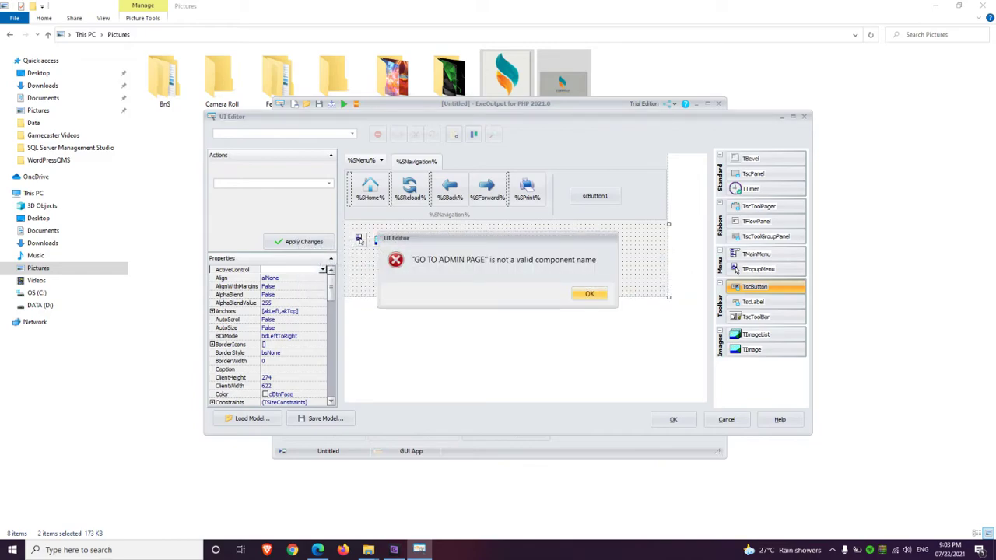
{"action": "key", "text": "Return"}
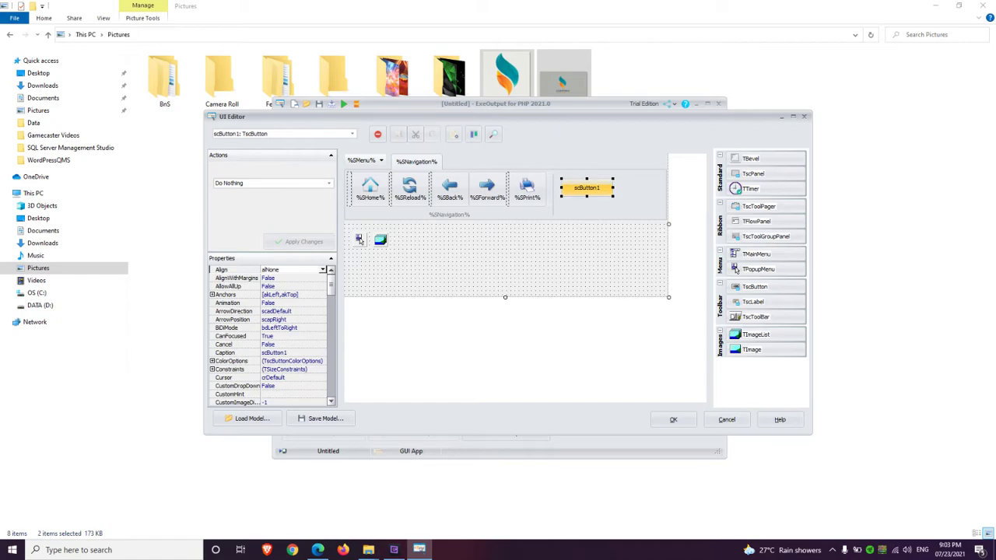
Set the button's action to Go to a Page / URL with WordPressQMS/wp-admin
{"action": "scroll", "coordinate": [360, 239], "scroll_direction": "down", "scroll_amount": 1}
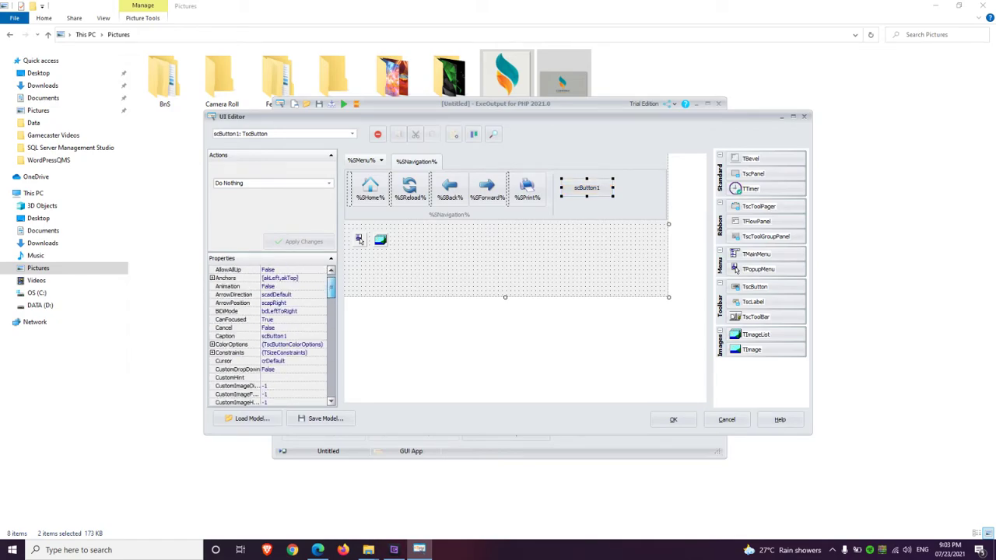
{"action": "scroll", "coordinate": [359, 239], "scroll_direction": "up", "scroll_amount": 1}
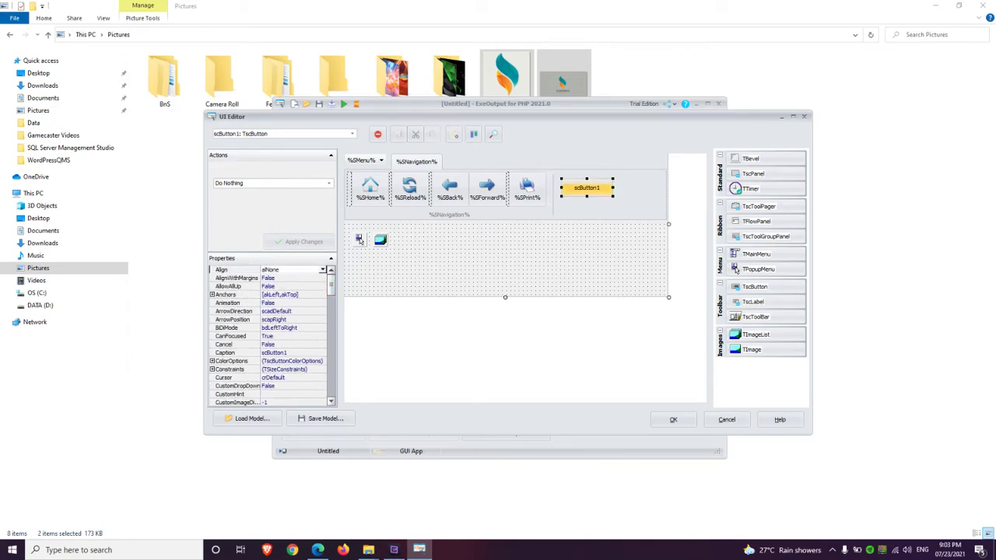
{"action": "right_click", "coordinate": [606, 187]}
{"action": "left_click", "coordinate": [638, 194]}
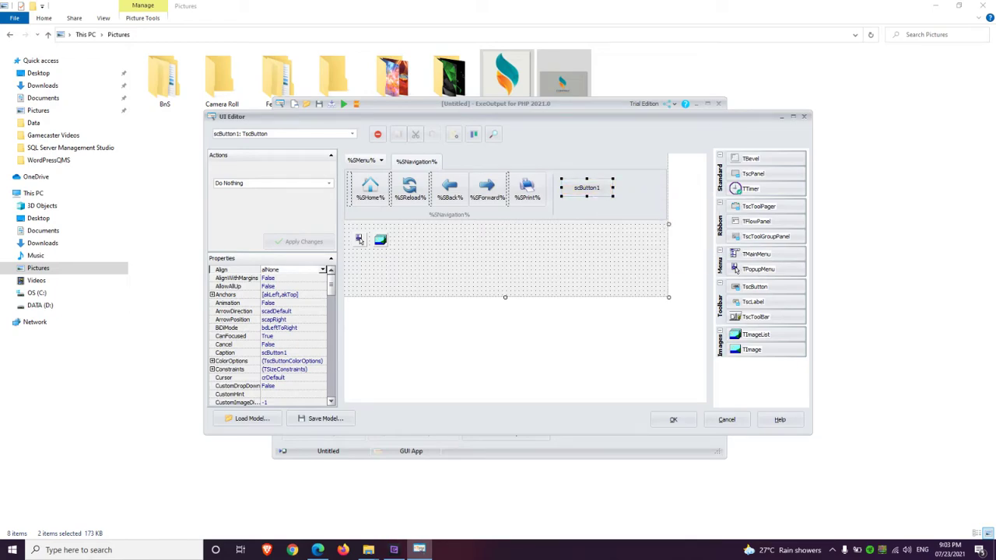
{"action": "left_click", "coordinate": [272, 183]}
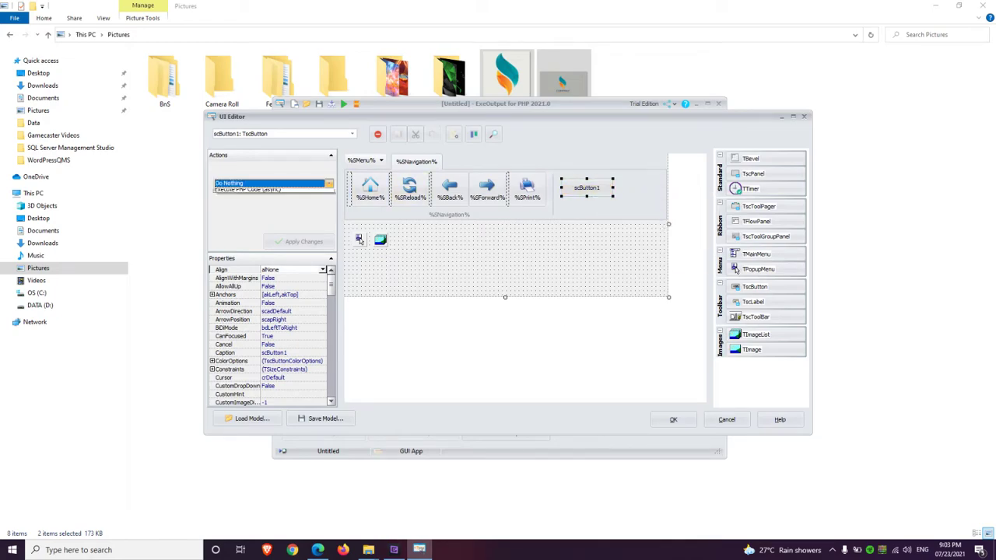
{"action": "key", "text": "Down"}
{"action": "key", "text": "Down"}
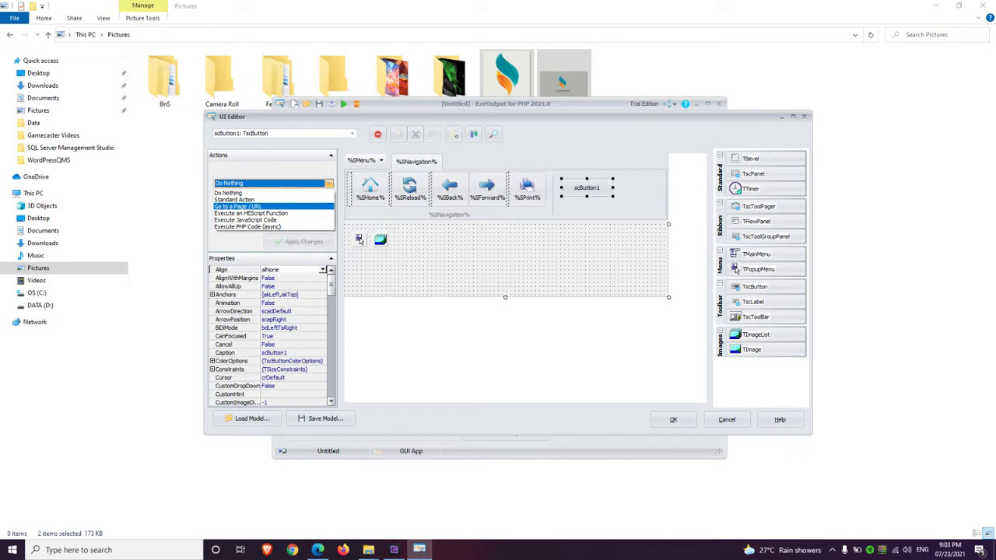
{"action": "key", "text": "Return"}
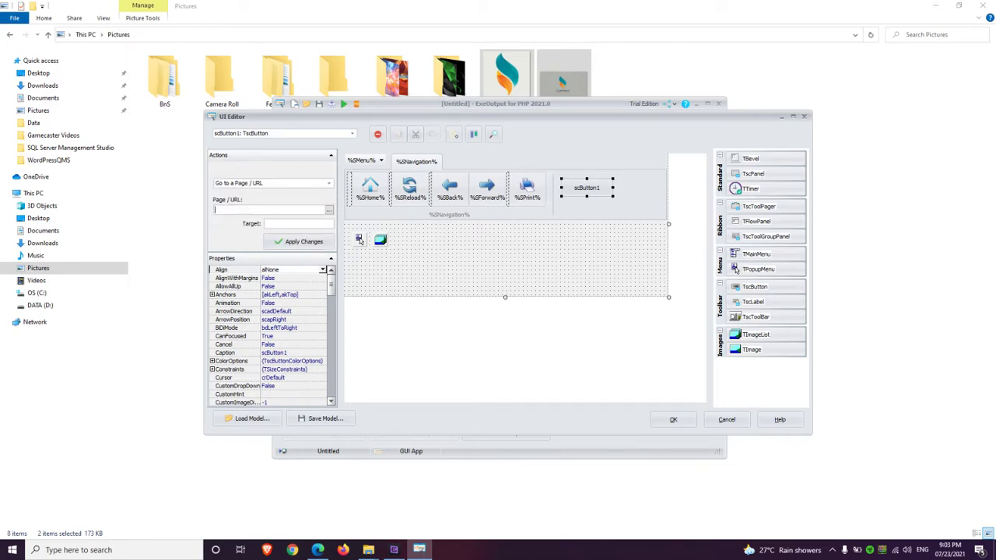
{"action": "type", "text": "WordPressQMS/wp-admin/"}
{"action": "key", "text": "Tab"}
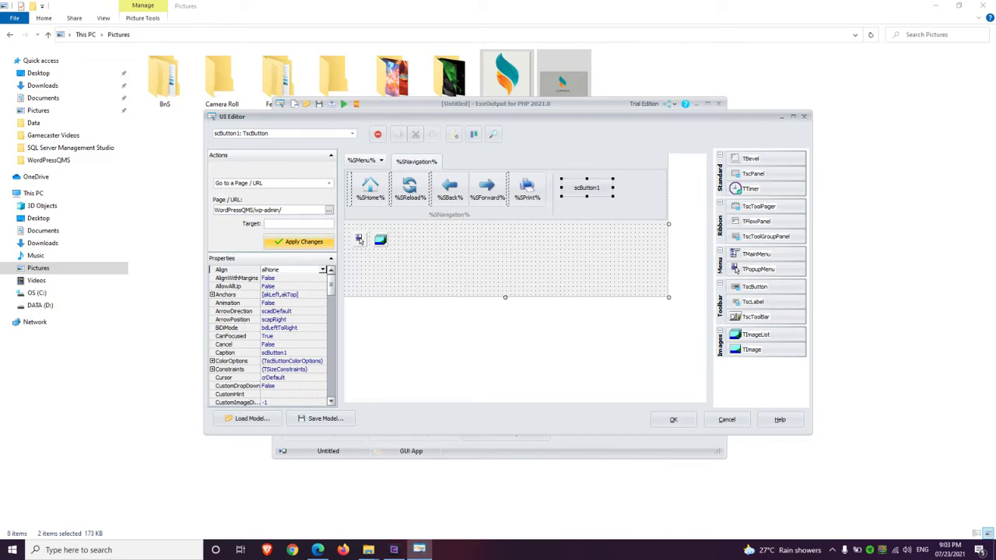
{"action": "key", "text": "shift+Tab"}
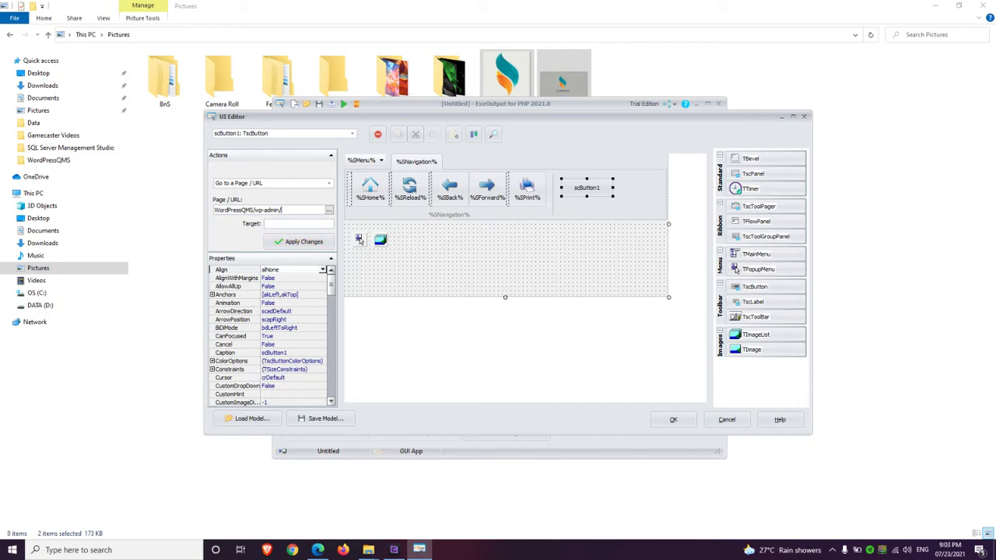
In File Explorer, browse to D:\QMS\Source
{"action": "left_click", "coordinate": [40, 305]}
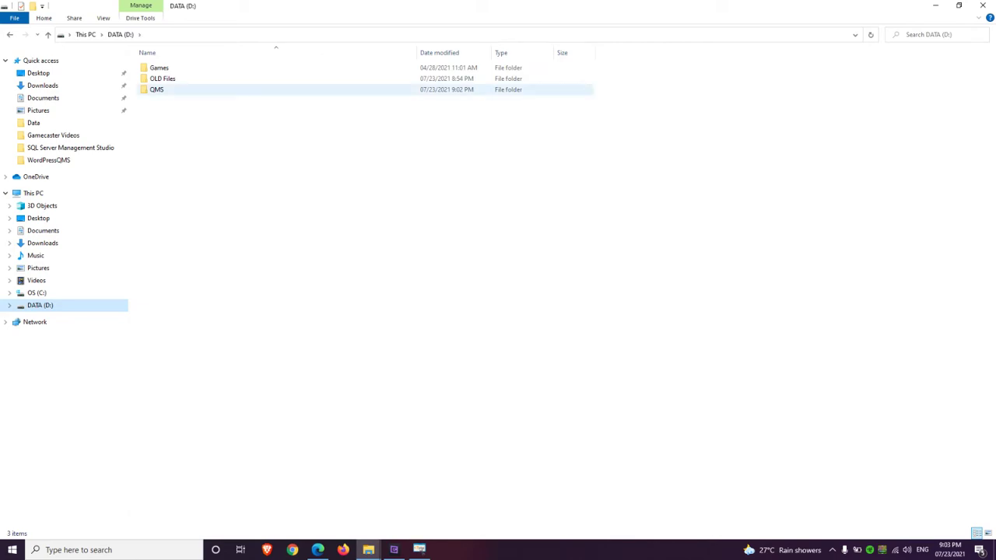
{"action": "double_click", "coordinate": [157, 90]}
{"action": "double_click", "coordinate": [160, 79]}
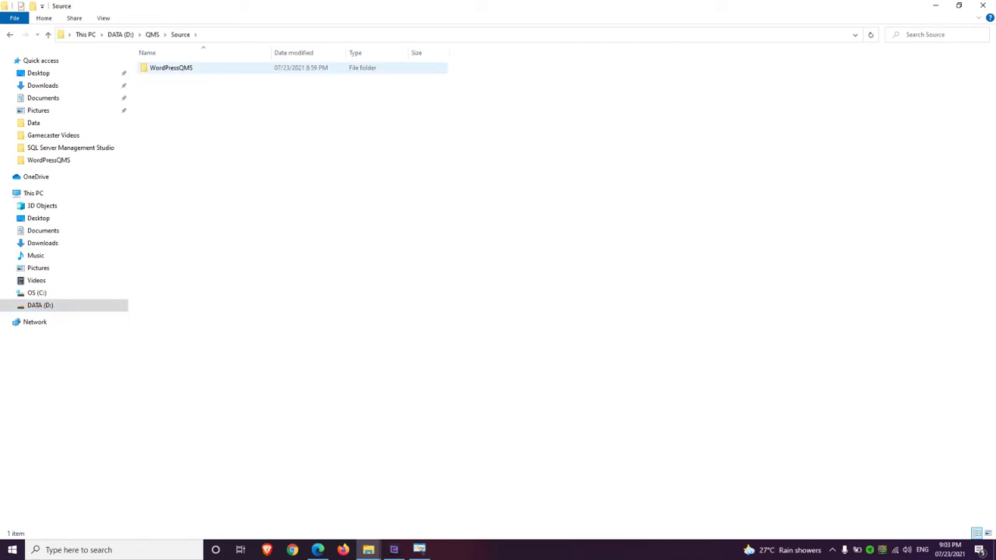
Apply the wp-admin link to the button and close the UI Editor, keeping the changes
{"action": "left_click", "coordinate": [935, 5]}
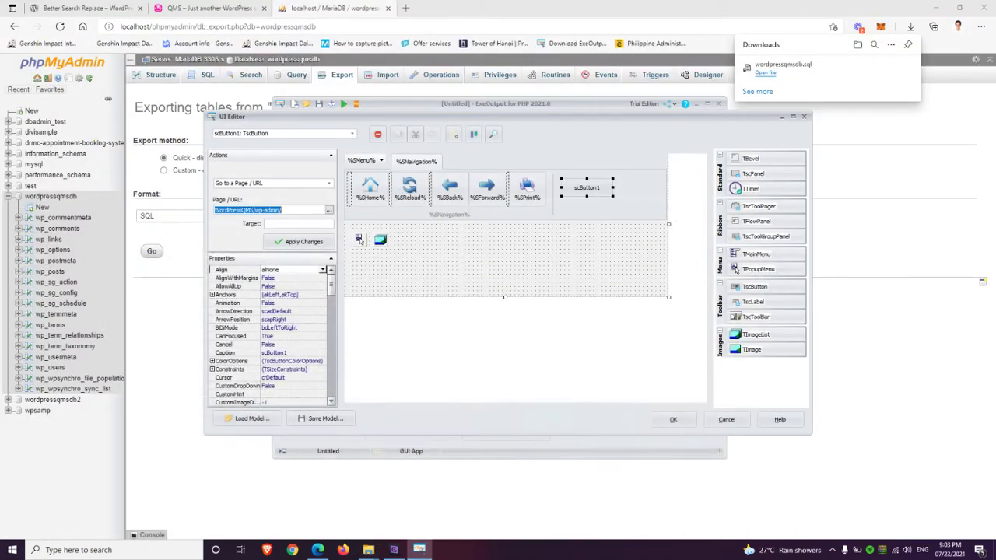
{"action": "key", "text": "Return"}
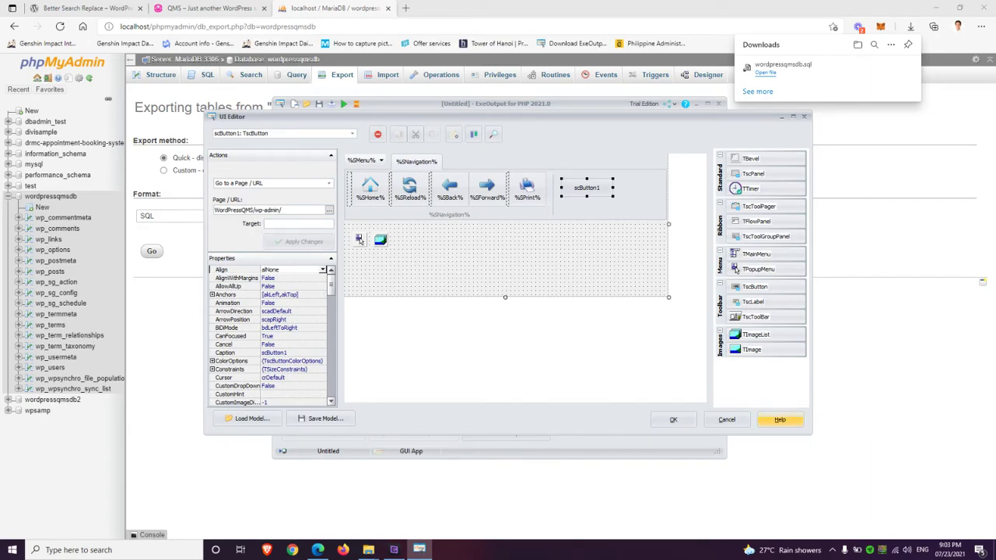
{"action": "left_click", "coordinate": [673, 419]}
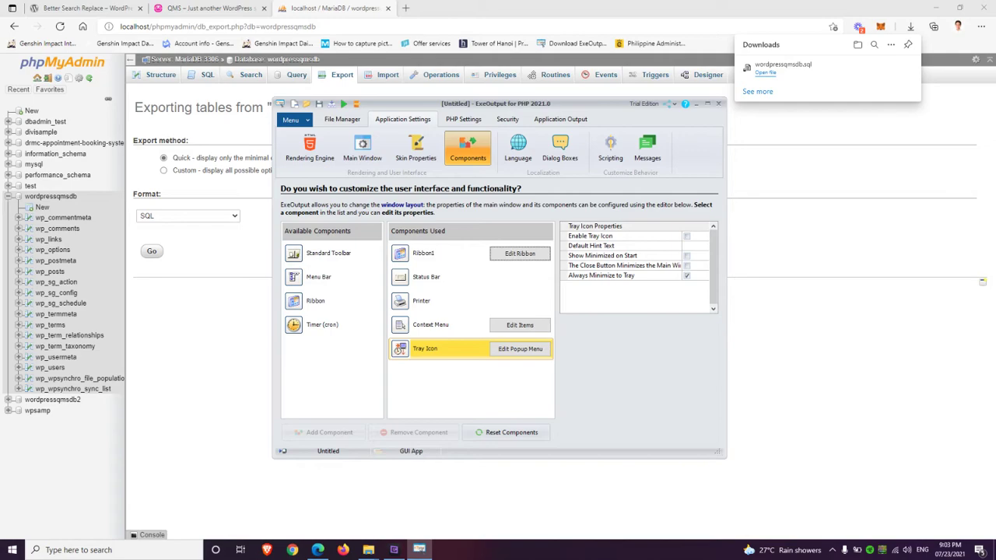
Compile php_mbstring.dll and php_mysqli.dll into the EXE under PHP Extensions
{"action": "left_click", "coordinate": [463, 119]}
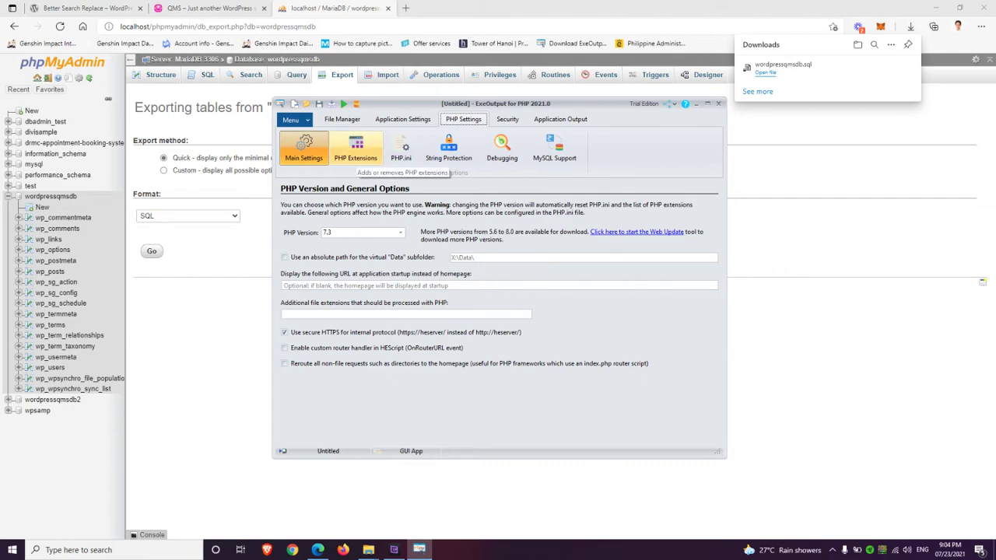
{"action": "left_click", "coordinate": [356, 150]}
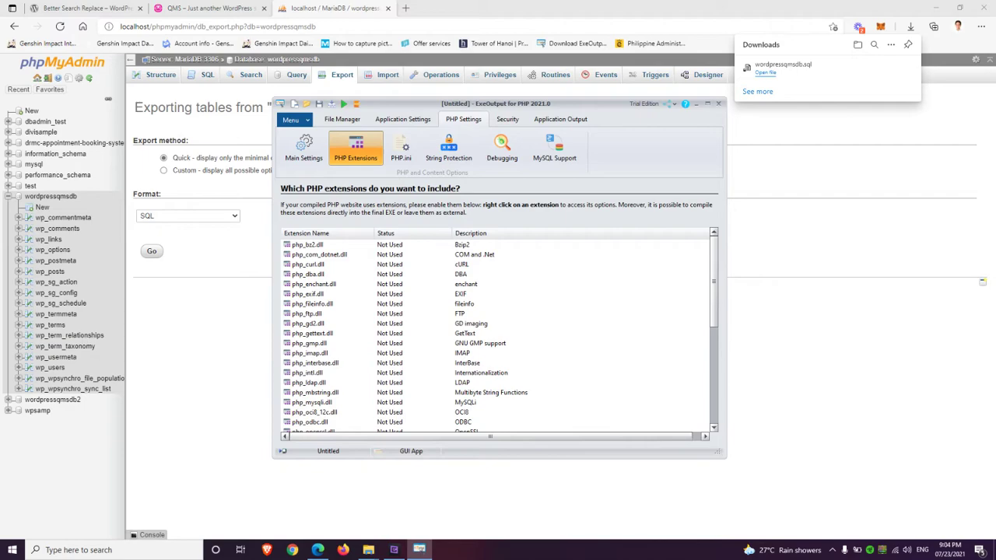
{"action": "left_click", "coordinate": [316, 392]}
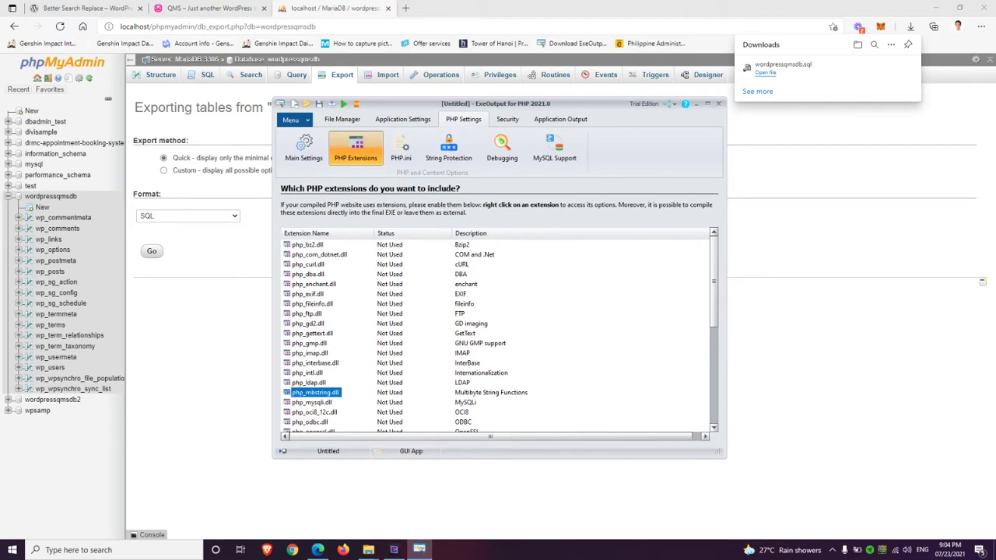
{"action": "right_click", "coordinate": [339, 394]}
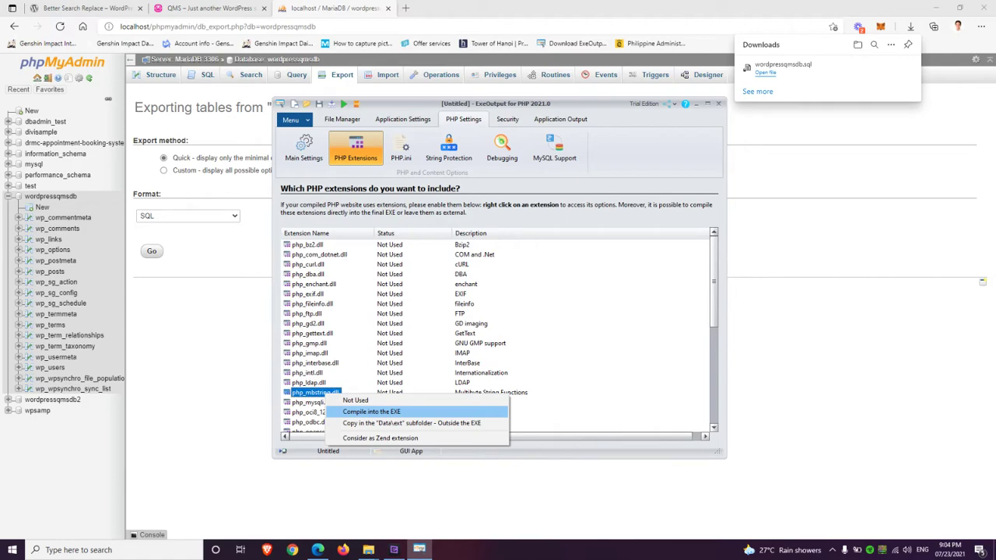
{"action": "key", "text": "Return"}
{"action": "left_click", "coordinate": [312, 403]}
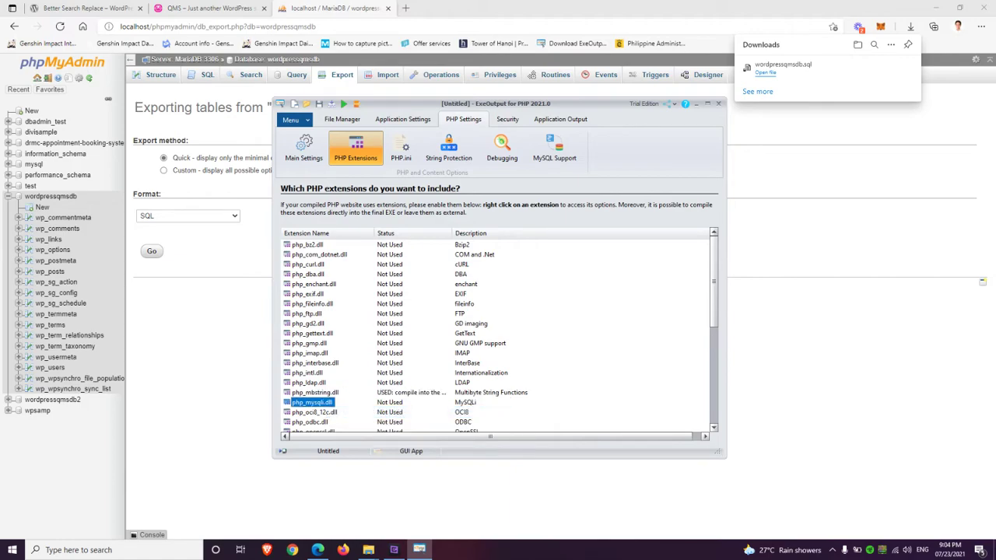
{"action": "right_click", "coordinate": [327, 403]}
{"action": "key", "text": "Down"}
{"action": "key", "text": "Return"}
Copy the portable MySQL server files to the destination folder and enter a root password
{"action": "left_click", "coordinate": [554, 149]}
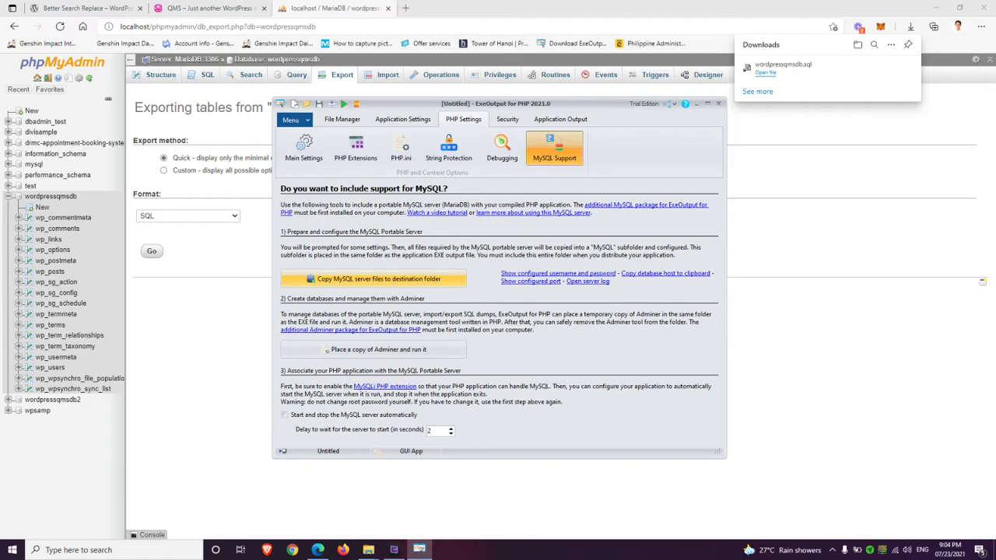
{"action": "left_click", "coordinate": [379, 278]}
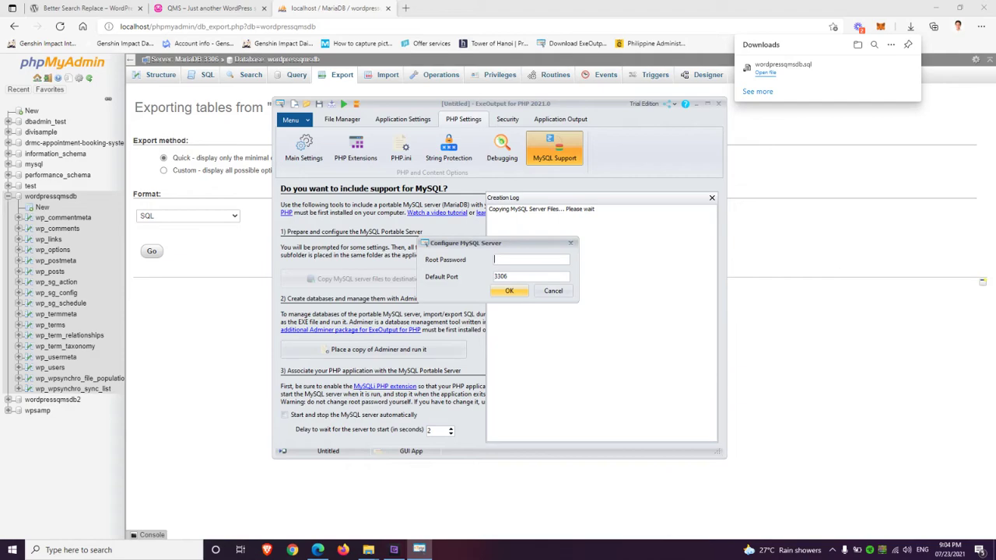
{"action": "type", "text": "password1"}
{"action": "key", "text": "Tab"}
Change the MySQL server port to 33678
{"action": "left_click", "coordinate": [832, 550]}
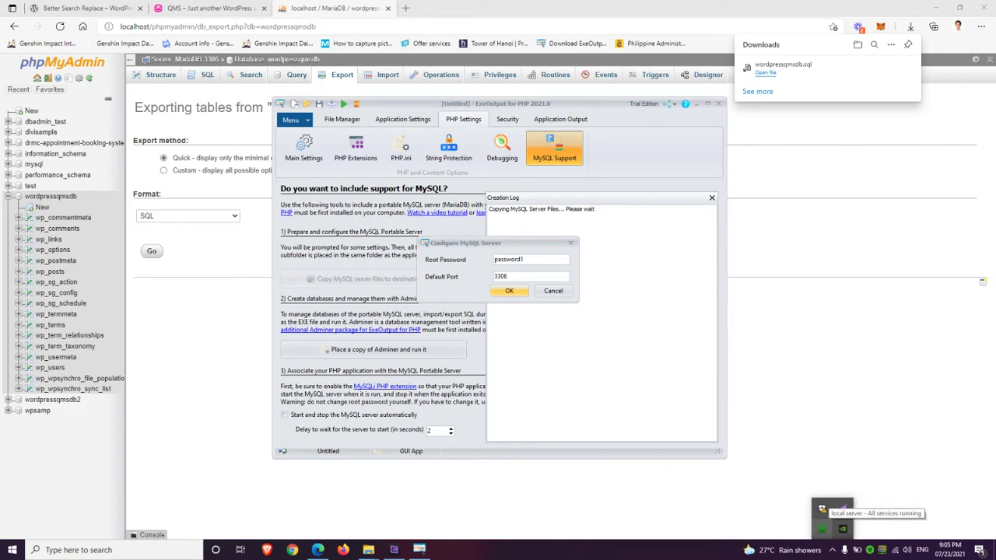
{"action": "left_click", "coordinate": [504, 276]}
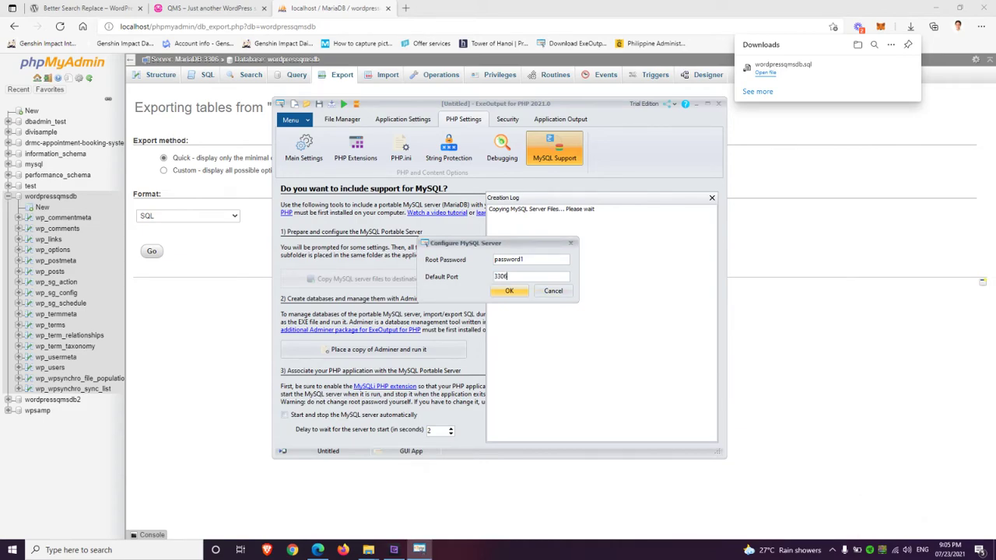
{"action": "key", "text": "shift+Left"}
{"action": "key", "text": "shift+Left"}
{"action": "type", "text": "678"}
{"action": "key", "text": "super+r"}
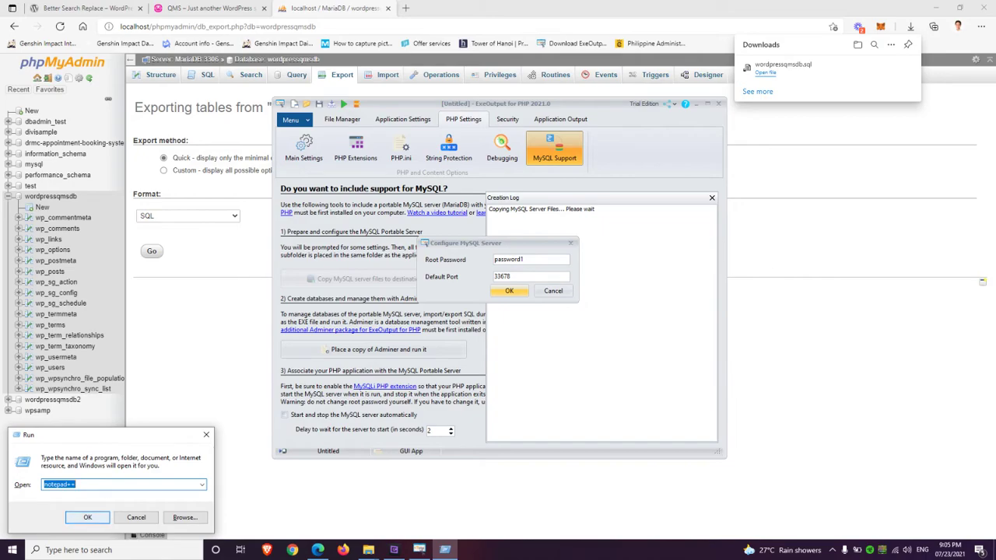
In a new Notepad++ note, write 'server: localhost:33678', 'username: root' and a 'password:' label
{"action": "left_click", "coordinate": [87, 517]}
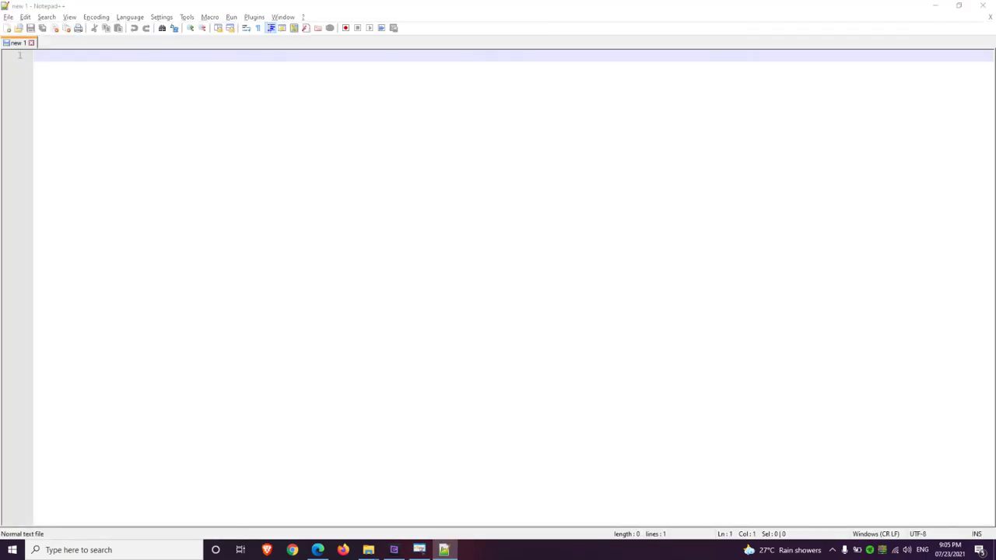
{"action": "key", "text": "alt+Tab"}
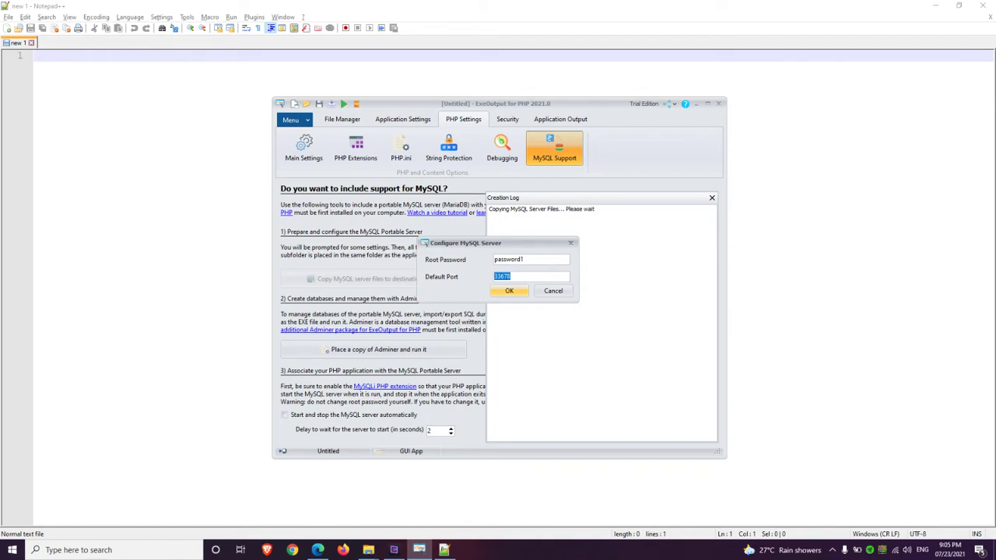
{"action": "key", "text": "alt+Tab"}
{"action": "type", "text": "loca"}
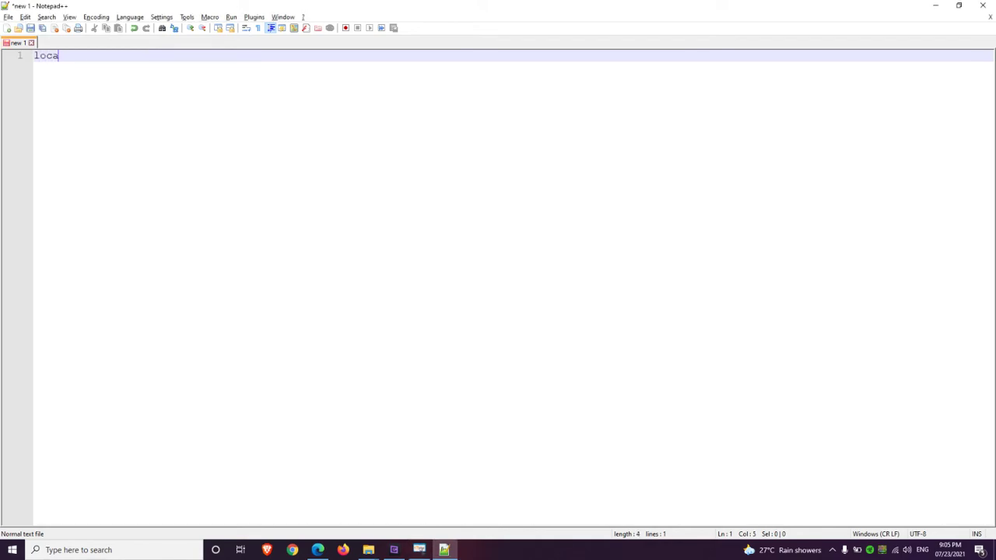
{"action": "key", "text": "Home"}
{"action": "type", "text": "server: localhost:"}
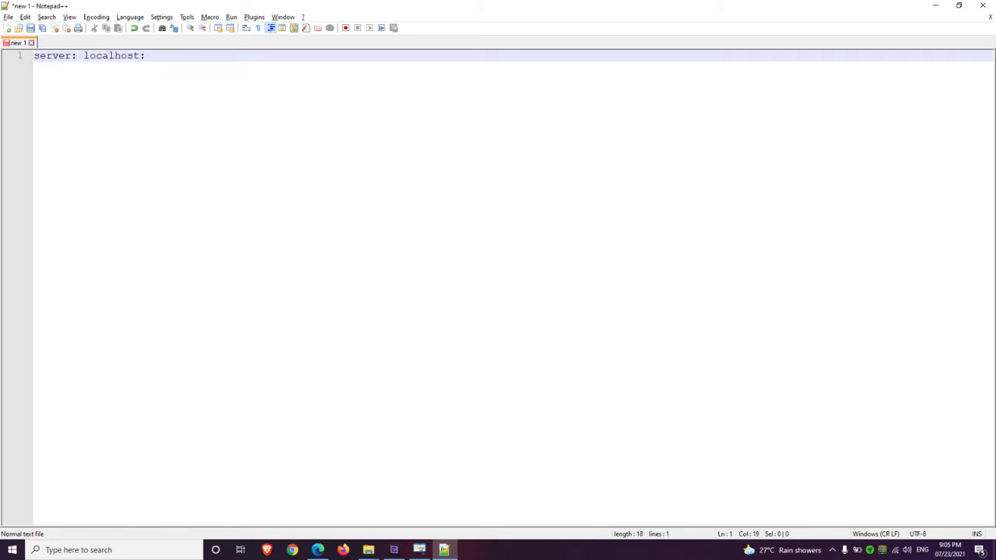
{"action": "type", "text": "33678"}
{"action": "key", "text": "Return"}
{"action": "type", "text": "usernam"}
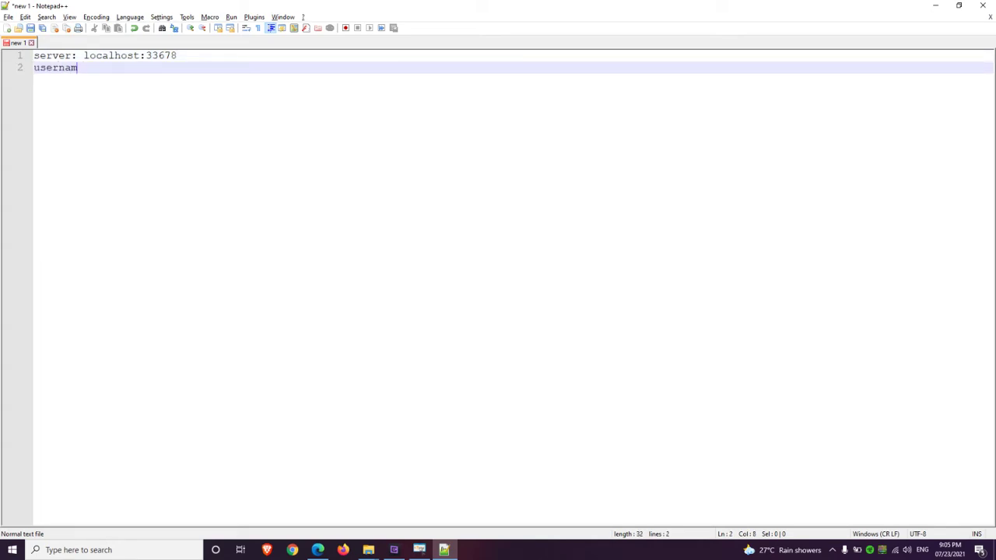
{"action": "type", "text": "e: root"}
{"action": "key", "text": "Return"}
{"action": "type", "text": "password:"}
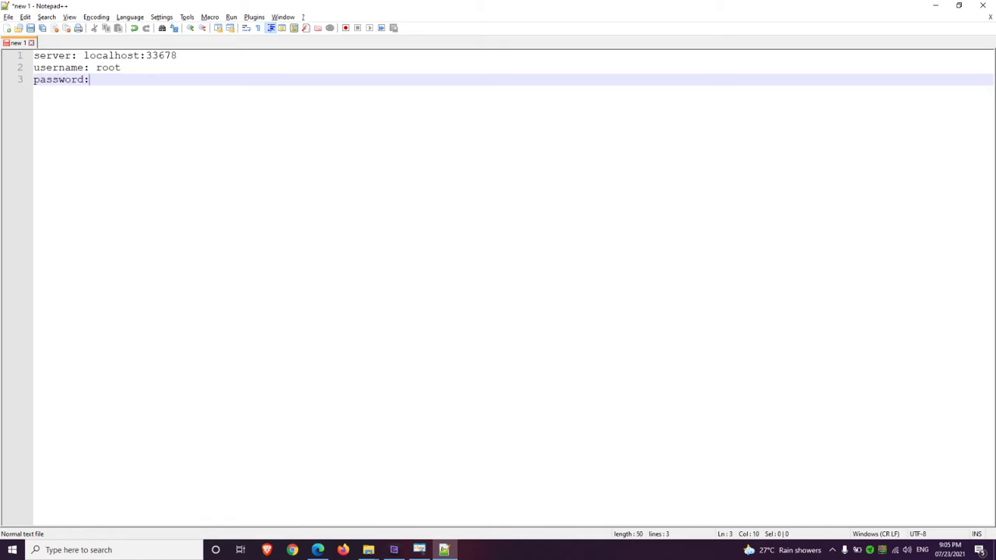
Copy the root password from ExeOutput into the note, then confirm the MySQL settings
{"action": "key", "text": "alt+Tab"}
{"action": "key", "text": "shift+Tab"}
{"action": "key", "text": "ctrl+c"}
{"action": "key", "text": "alt+Tab"}
{"action": "key", "text": "ctrl+v"}
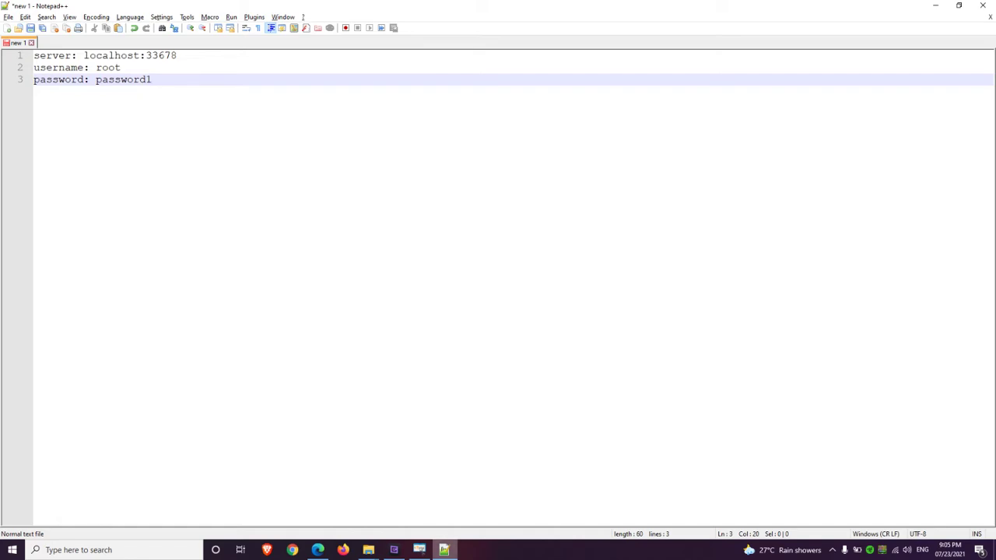
{"action": "key", "text": "alt+Tab"}
{"action": "key", "text": "Return"}
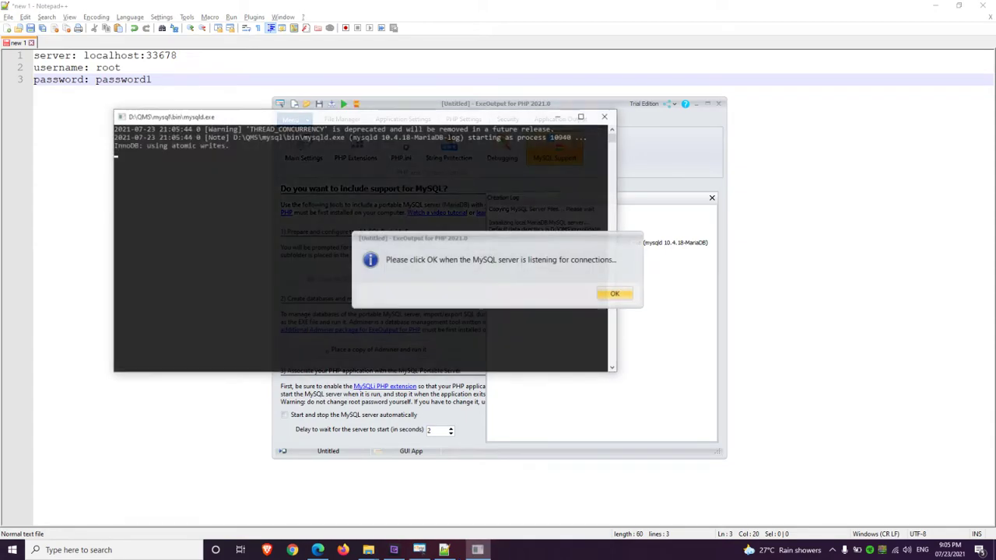
Acknowledge the 'listening for connections' and 'server ready' messages, then close the Creation Log
{"action": "key", "text": "Return"}
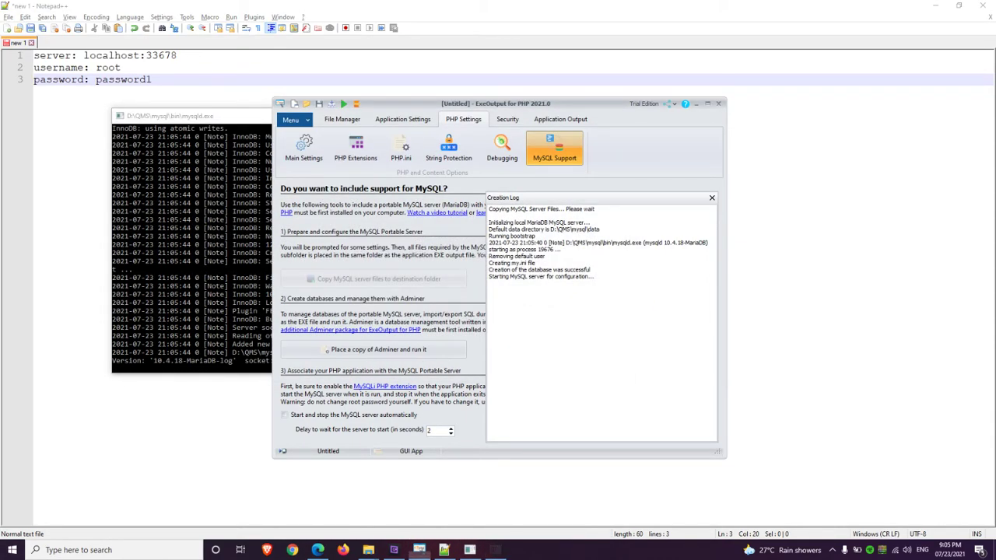
{"action": "key", "text": "Return"}
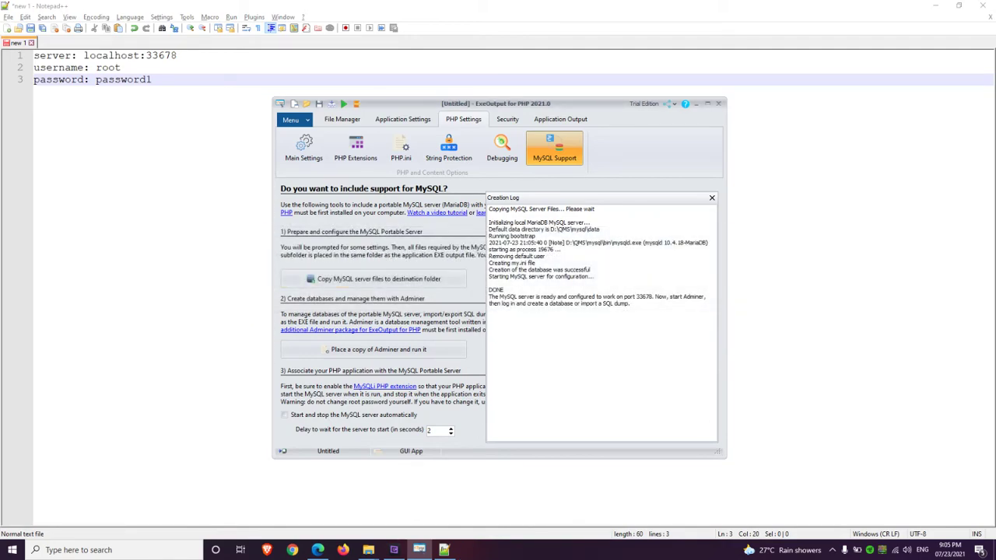
{"action": "key", "text": "Escape"}
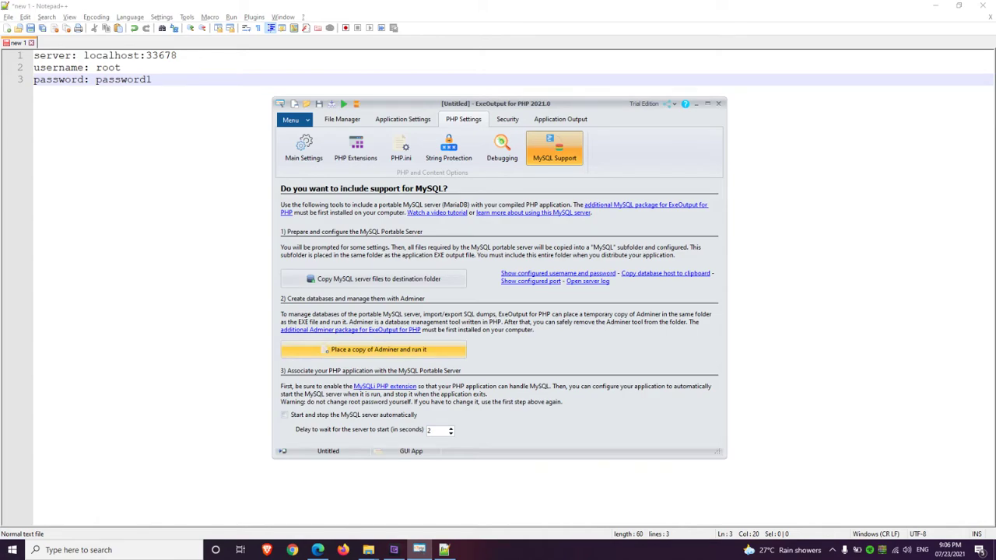
Log in to Adminer at localhost:33678 as root with the saved password
{"action": "left_click", "coordinate": [374, 349]}
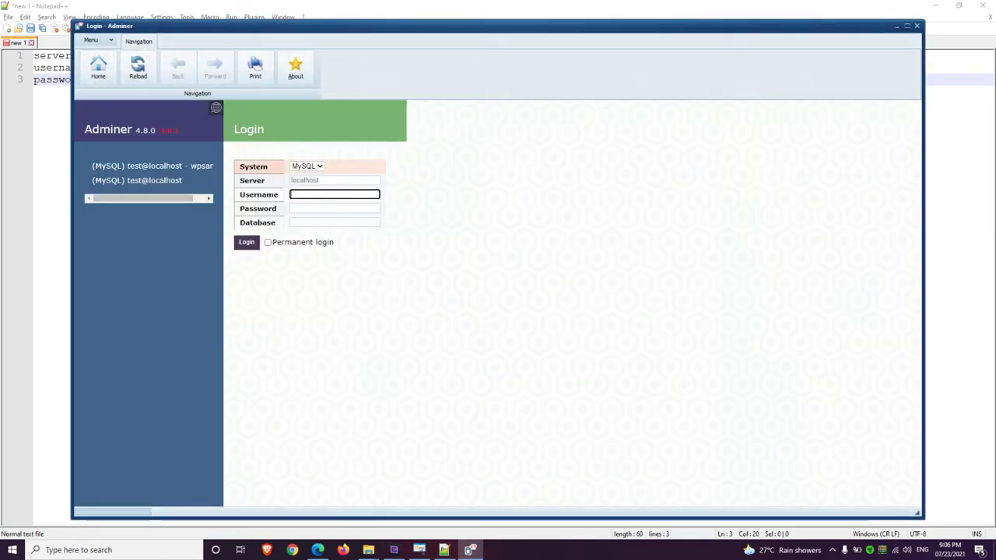
{"action": "left_click_drag", "start_coordinate": [413, 26], "coordinate": [674, 32]}
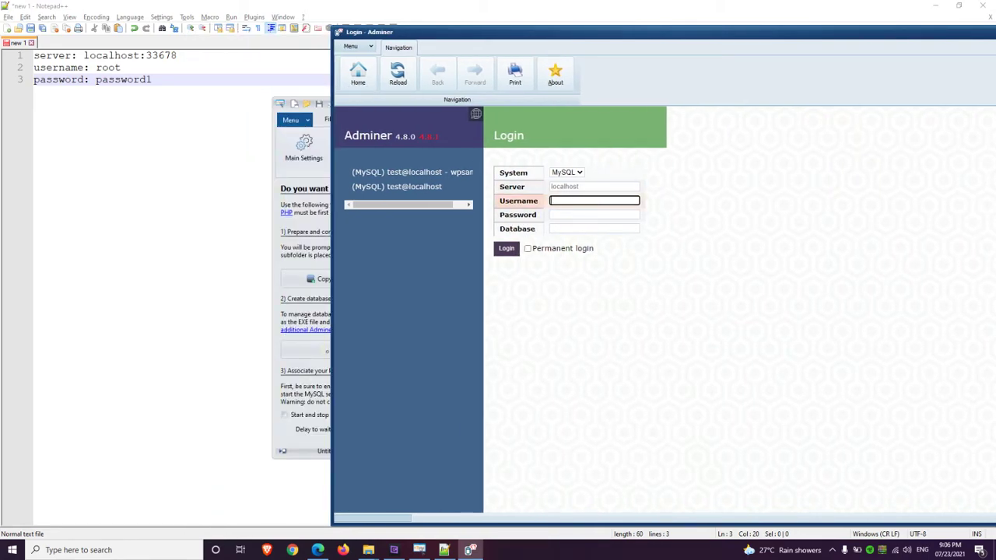
{"action": "left_click", "coordinate": [594, 186]}
{"action": "type", "text": "localhos"}
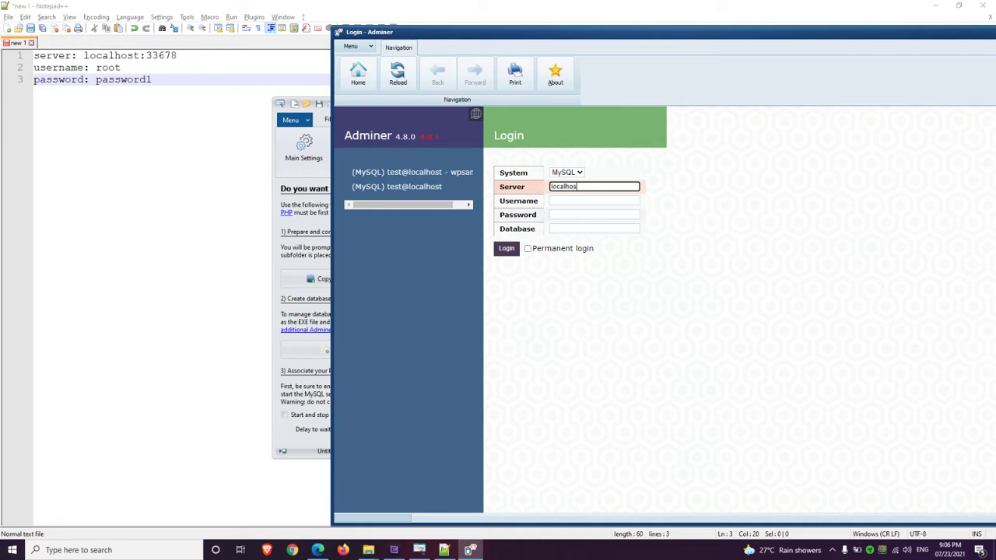
{"action": "type", "text": "t:33678"}
{"action": "left_click", "coordinate": [594, 201]}
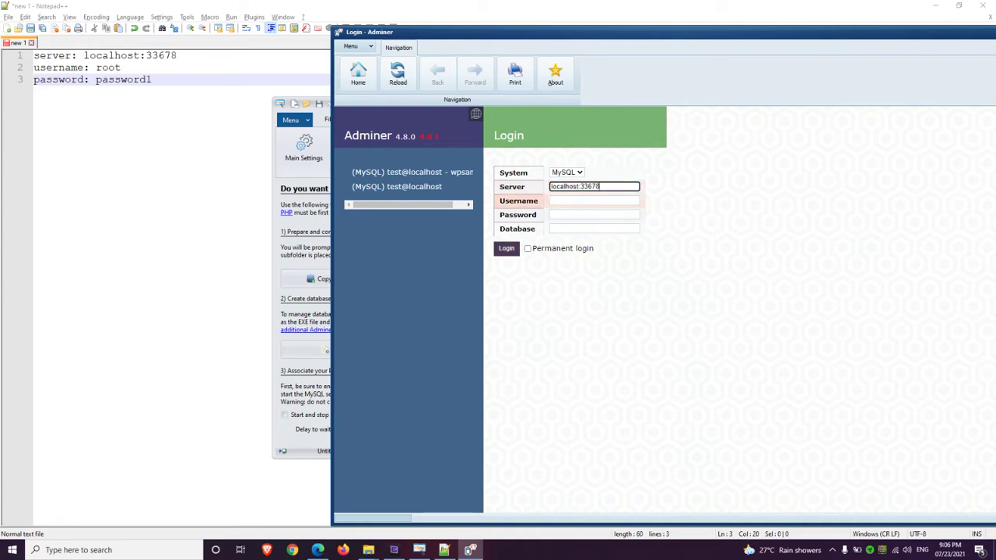
{"action": "type", "text": "root"}
{"action": "left_click", "coordinate": [594, 215]}
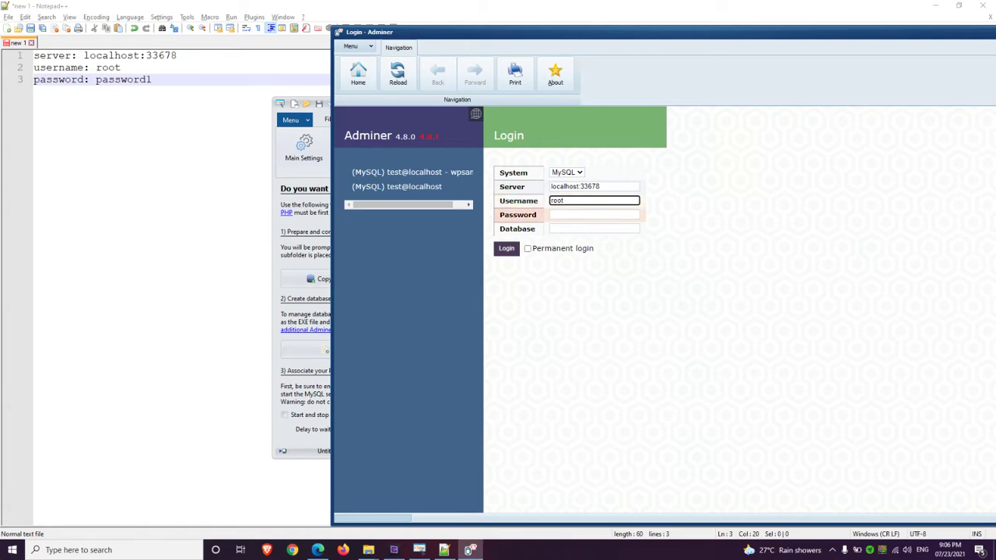
{"action": "type", "text": "password1"}
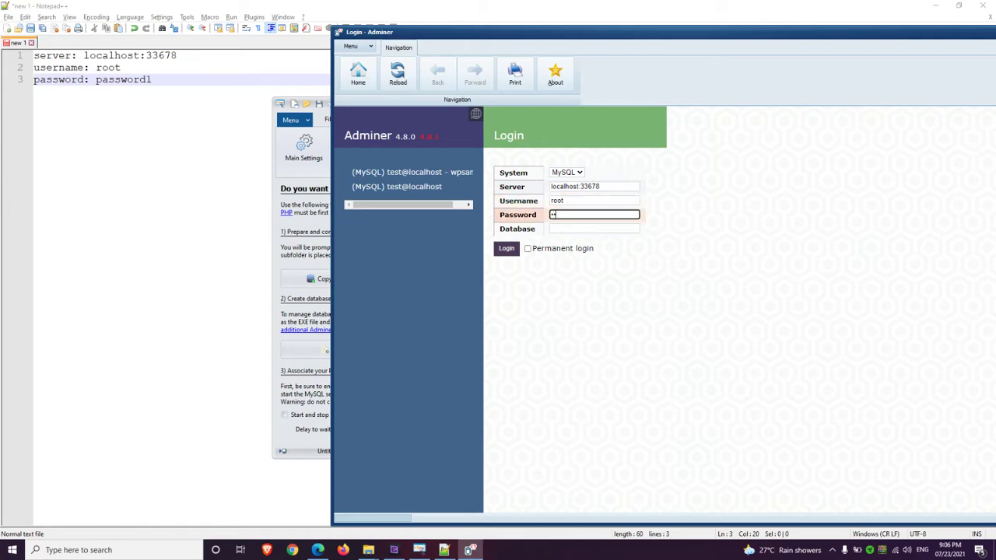
{"action": "key", "text": "Return"}
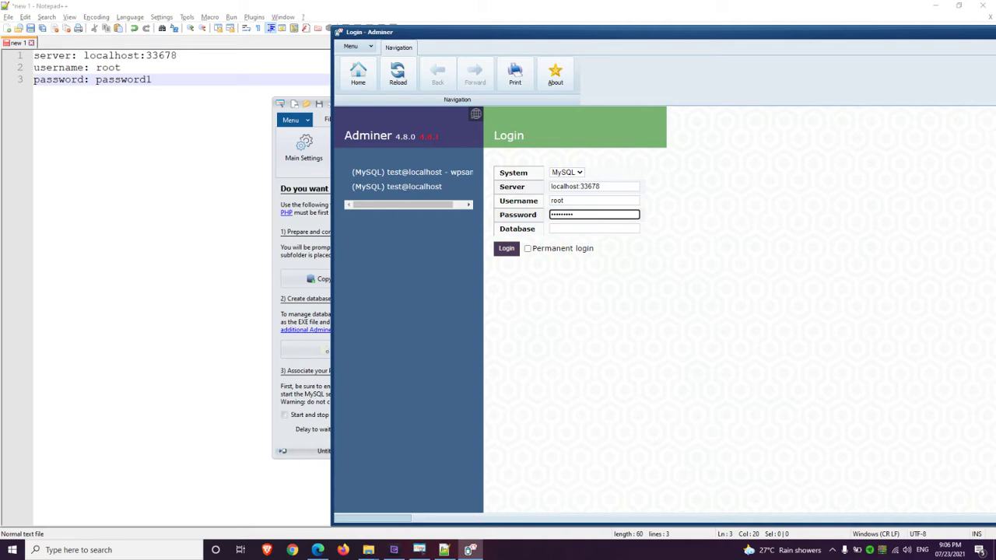
{"action": "key", "text": "Return"}
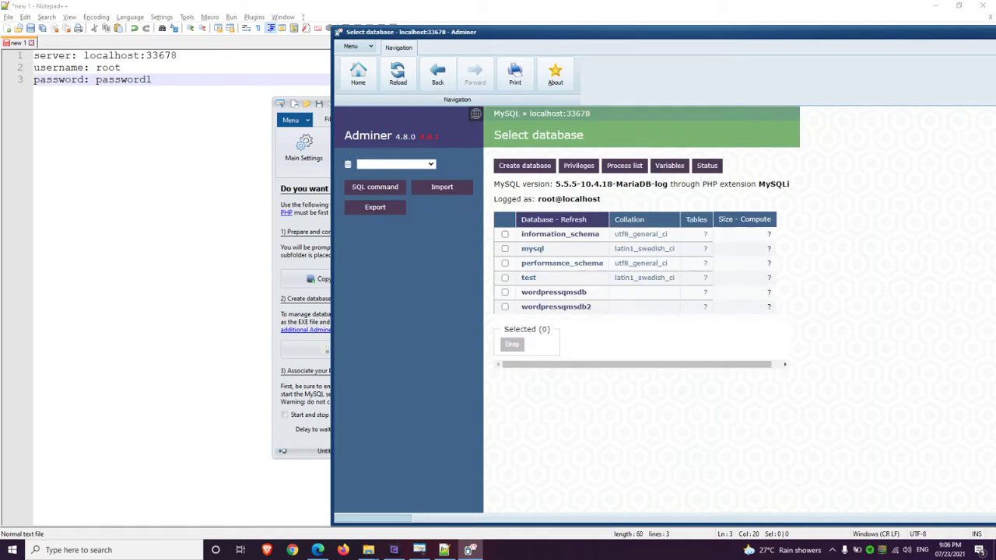
Check the existing databases in the dropdown, then open the Create database form
{"action": "left_click", "coordinate": [395, 164]}
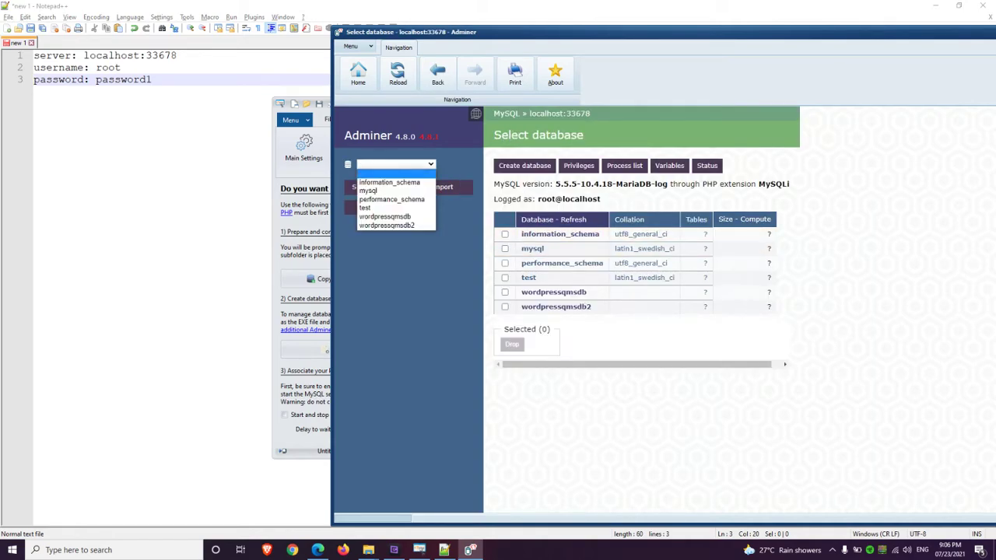
{"action": "key", "text": "Up"}
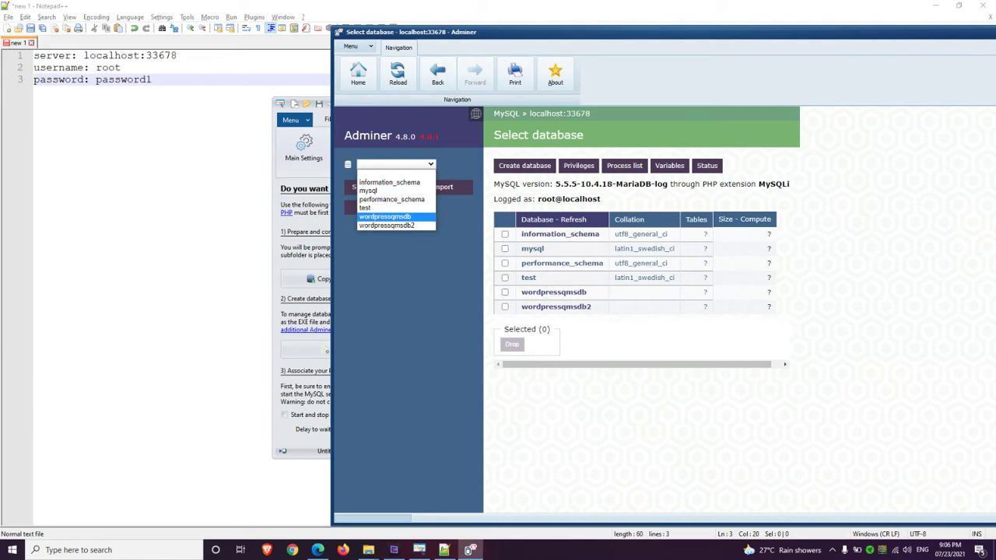
{"action": "key", "text": "Return"}
{"action": "key", "text": "alt+Down"}
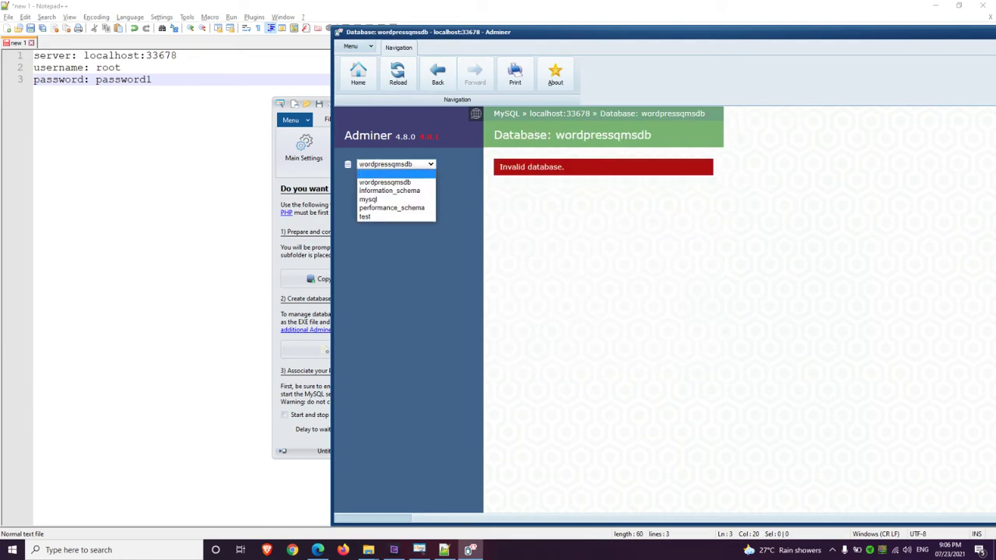
{"action": "key", "text": "Up"}
{"action": "key", "text": "Return"}
{"action": "key", "text": "alt+Down"}
{"action": "key", "text": "Down"}
{"action": "key", "text": "Up"}
{"action": "key", "text": "Return"}
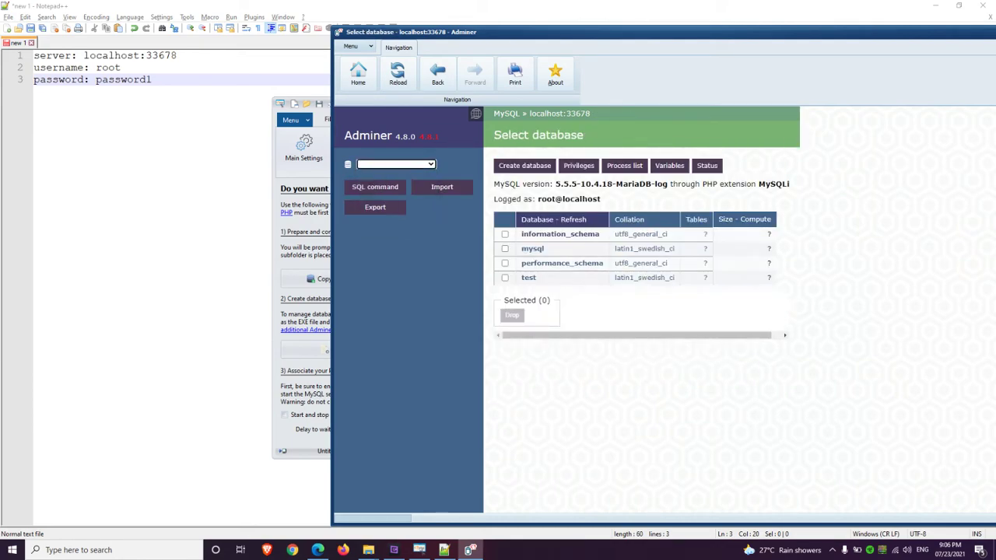
{"action": "key", "text": "alt+Down"}
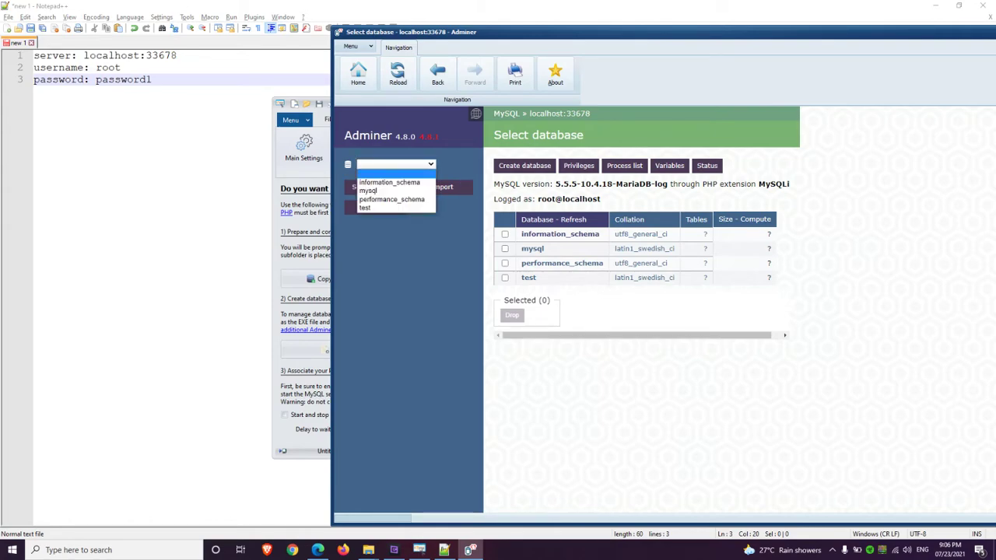
{"action": "key", "text": "Escape"}
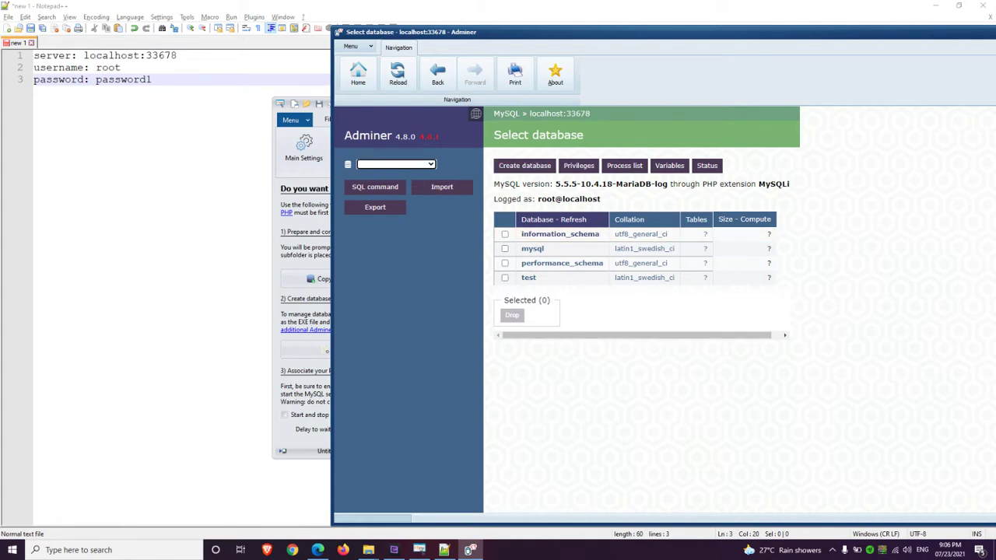
{"action": "left_click", "coordinate": [525, 165]}
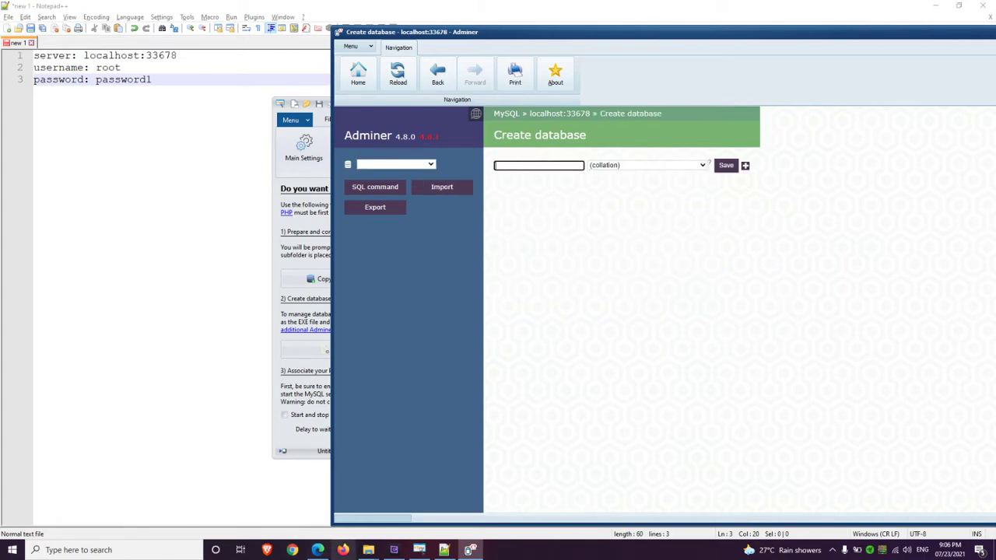
Copy 'wordpressqmsdb' from phpMyAdmin's Export heading and save it as a new Adminer database
{"action": "left_click", "coordinate": [318, 550]}
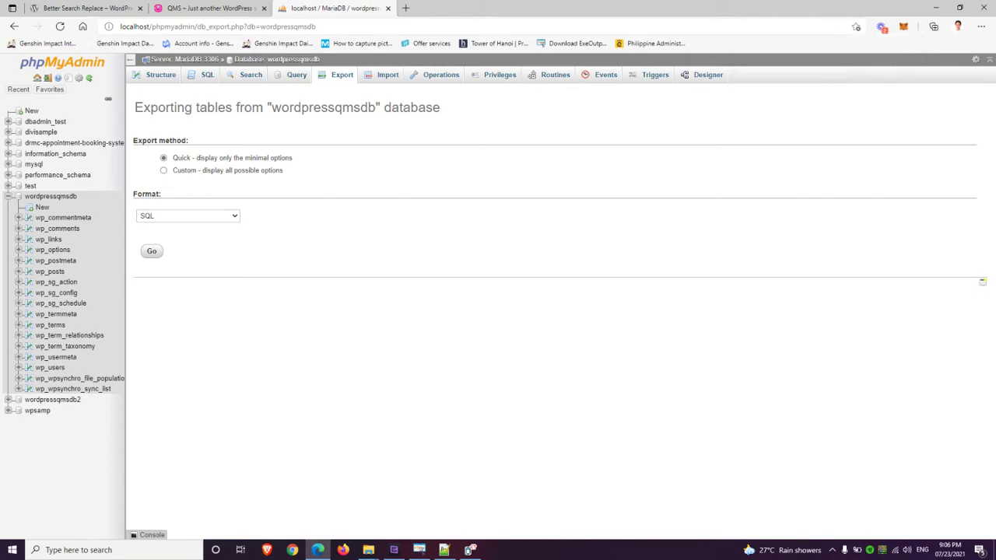
{"action": "left_click_drag", "start_coordinate": [271, 107], "coordinate": [375, 107]}
{"action": "right_click", "coordinate": [357, 110]}
{"action": "left_click", "coordinate": [386, 116]}
{"action": "left_click", "coordinate": [470, 551]}
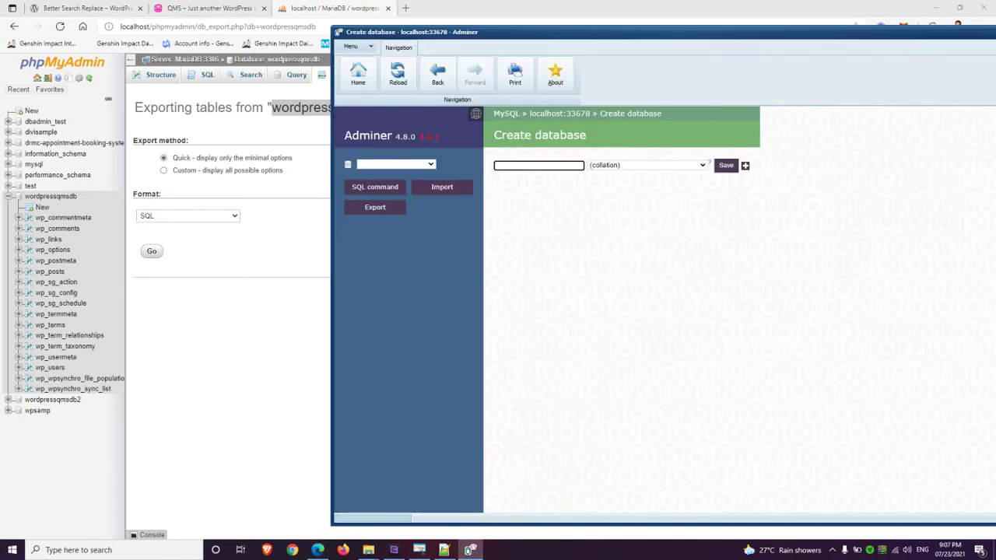
{"action": "right_click", "coordinate": [550, 165]}
{"action": "left_click", "coordinate": [574, 193]}
{"action": "left_click", "coordinate": [726, 165]}
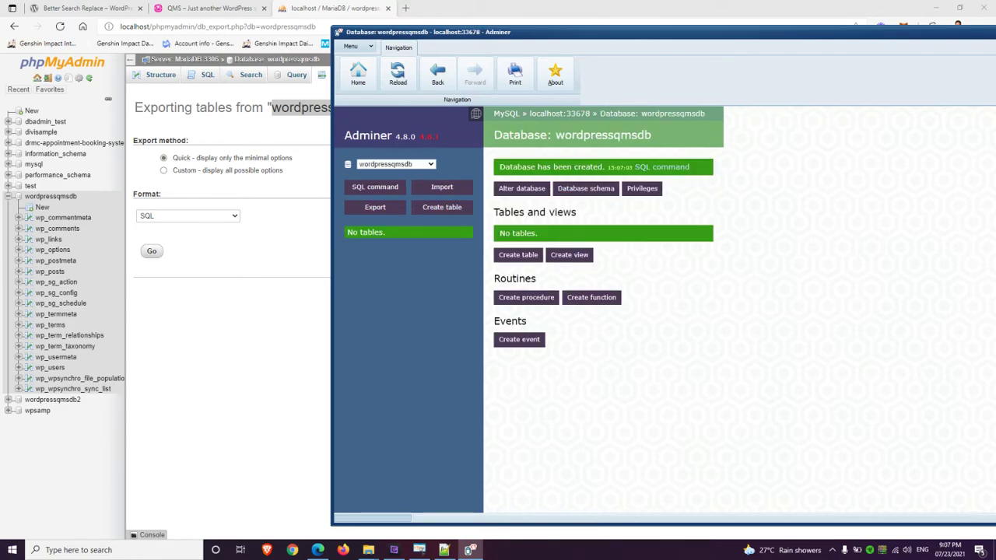
{"action": "left_click", "coordinate": [936, 8]}
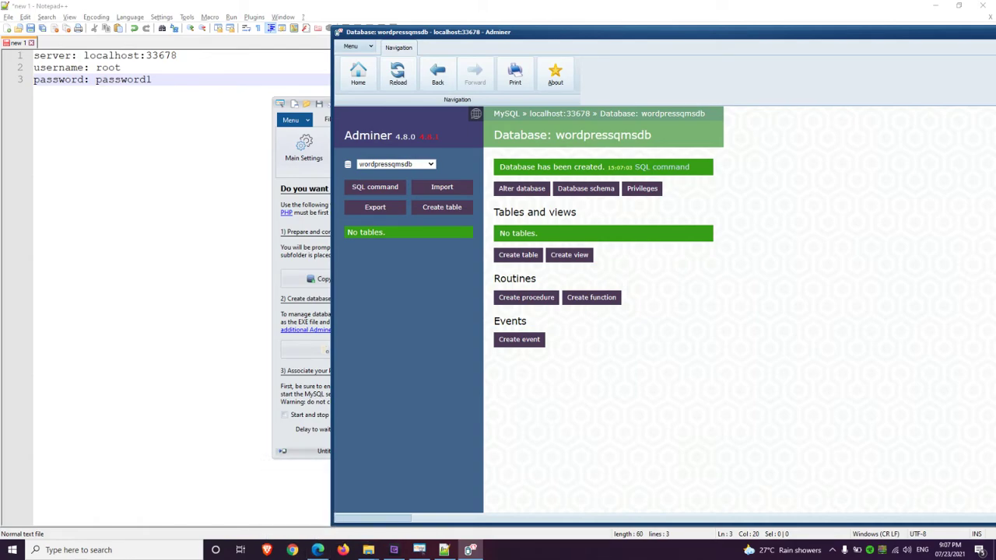
Import wordpressqmsdb.sql into the new database through Adminer's Import page
{"action": "left_click", "coordinate": [442, 187]}
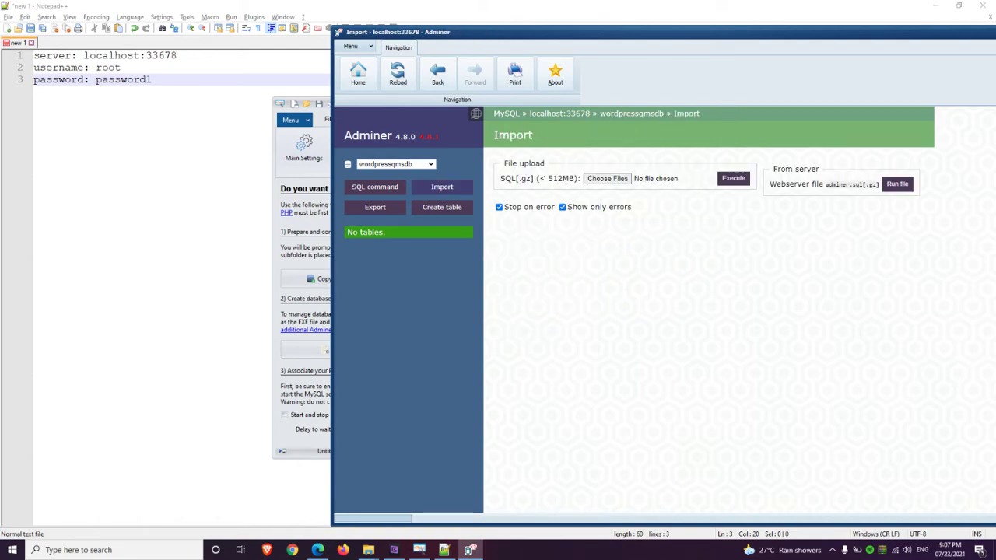
{"action": "left_click", "coordinate": [607, 178]}
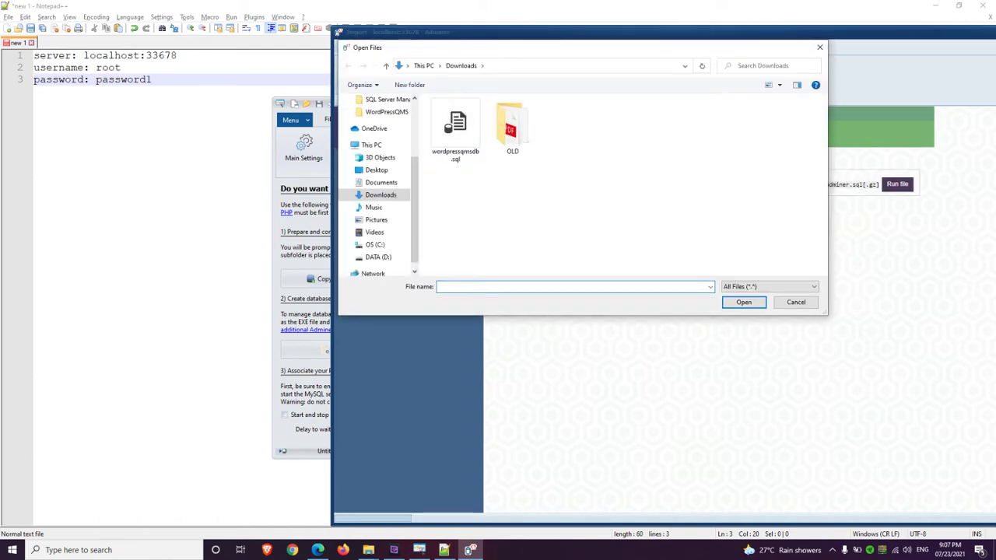
{"action": "left_click", "coordinate": [455, 128]}
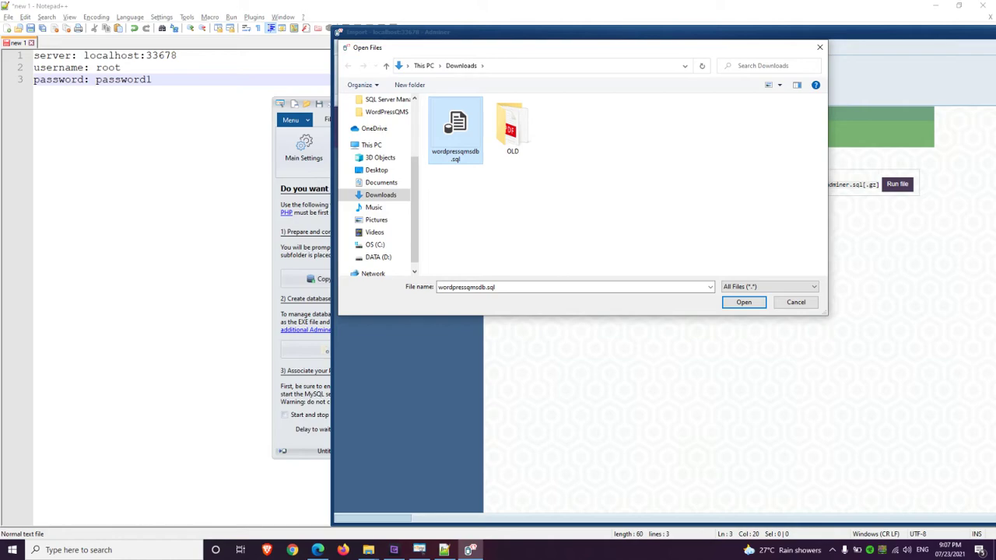
{"action": "double_click", "coordinate": [455, 128]}
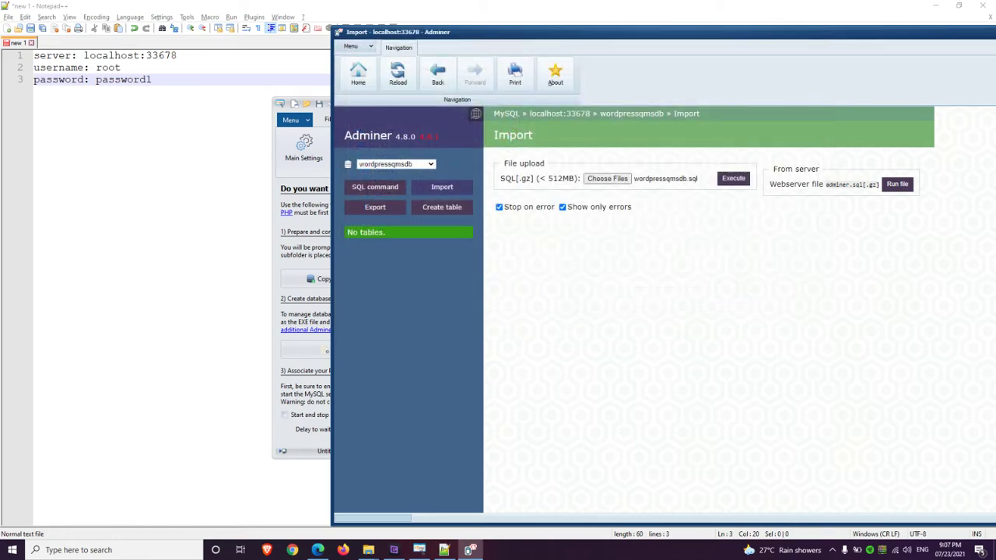
{"action": "left_click", "coordinate": [733, 178]}
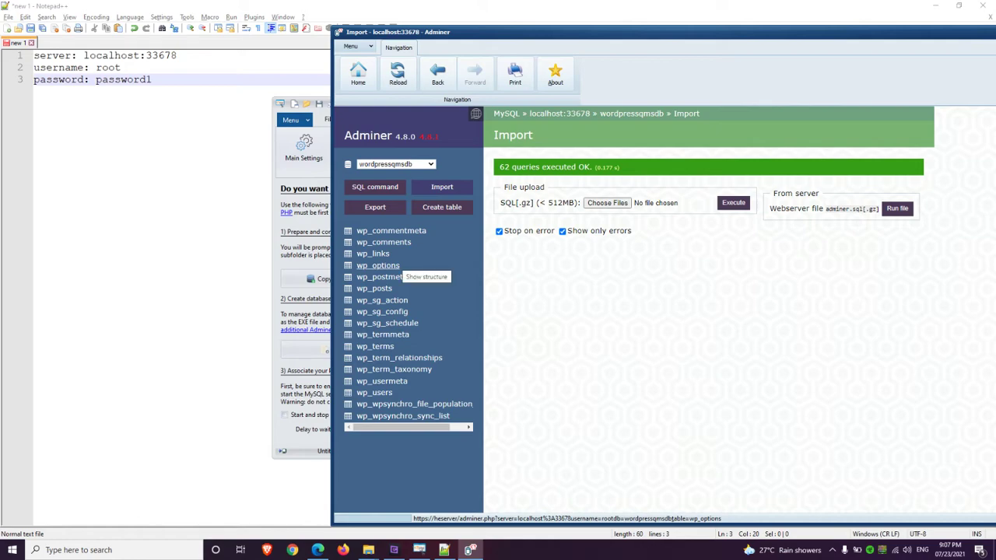
Show the wp_options rows and pick out localhost in the home URL
{"action": "left_click", "coordinate": [379, 265]}
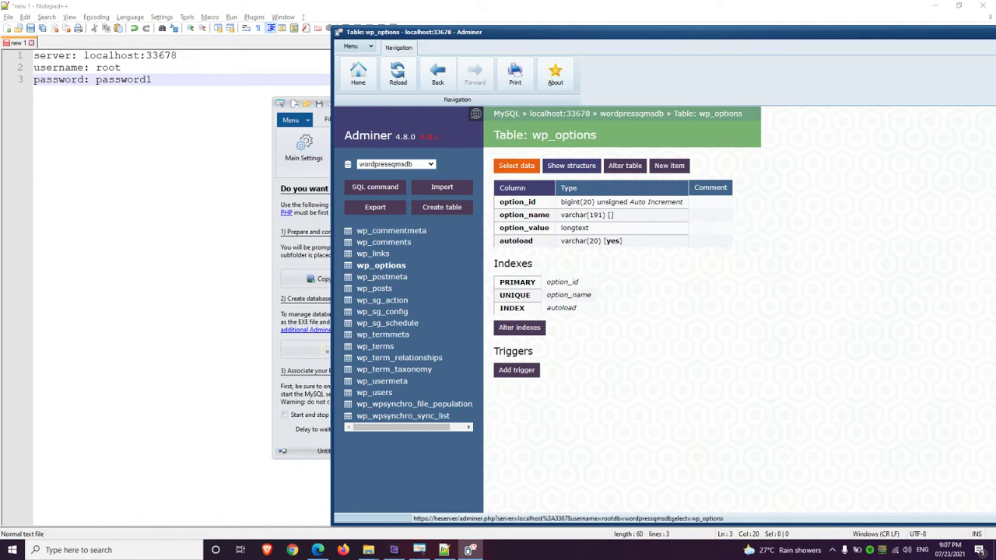
{"action": "left_click", "coordinate": [516, 165]}
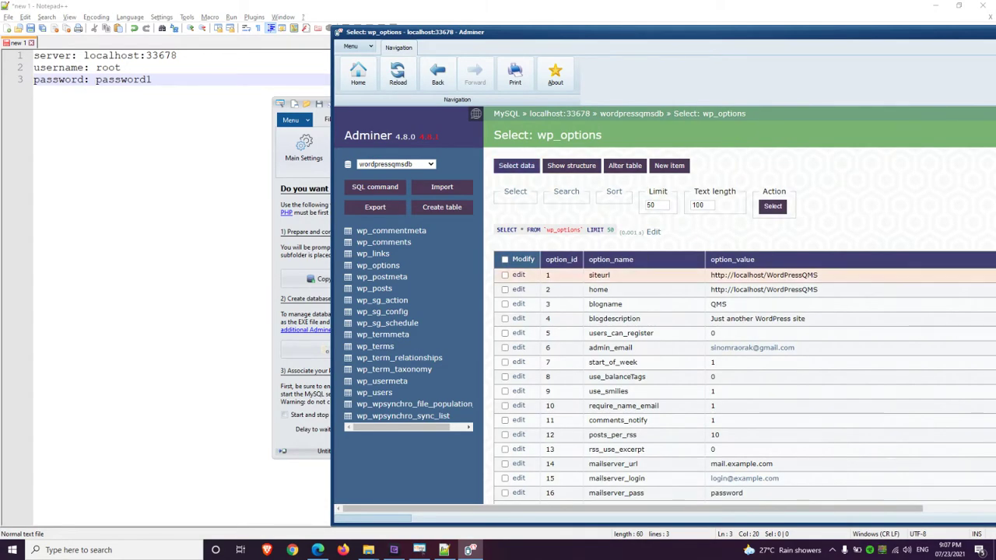
{"action": "left_click_drag", "start_coordinate": [742, 289], "coordinate": [764, 290]}
{"action": "double_click", "coordinate": [749, 289]}
Change the siteurl option's host from localhost to heserver and save it
{"action": "left_click", "coordinate": [505, 275]}
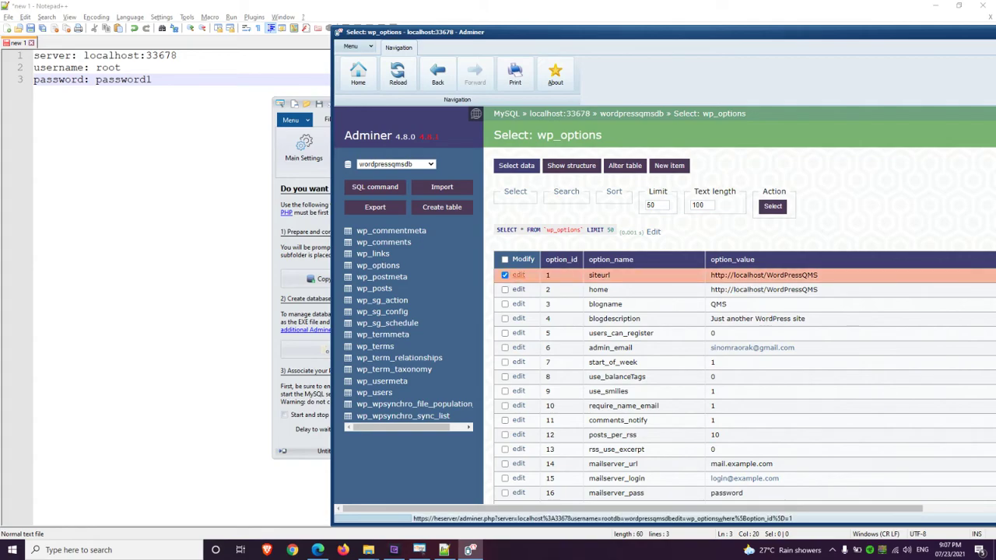
{"action": "left_click", "coordinate": [518, 275]}
{"action": "left_click_drag", "start_coordinate": [666, 194], "coordinate": [638, 193]}
{"action": "type", "text": "heserver/WordPressQMS"}
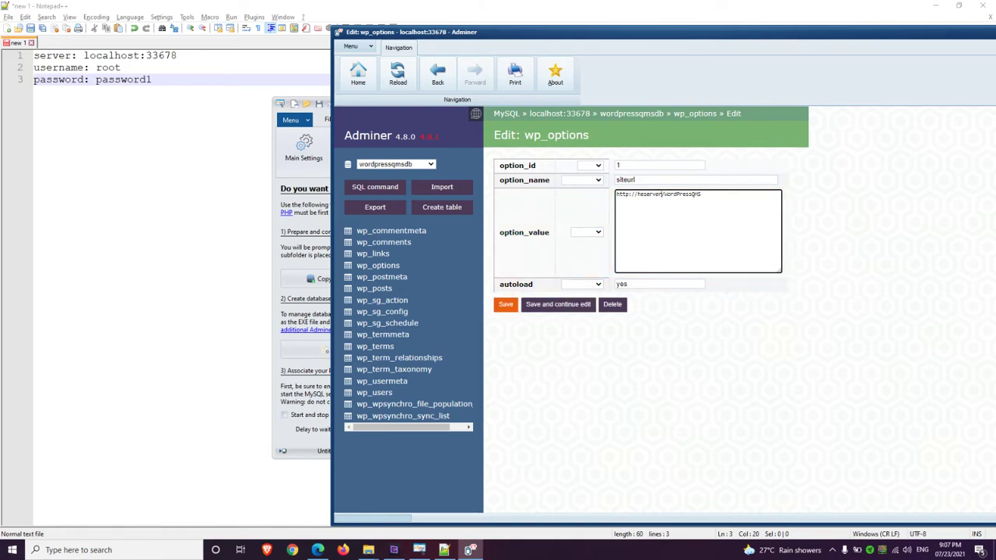
{"action": "left_click", "coordinate": [506, 304]}
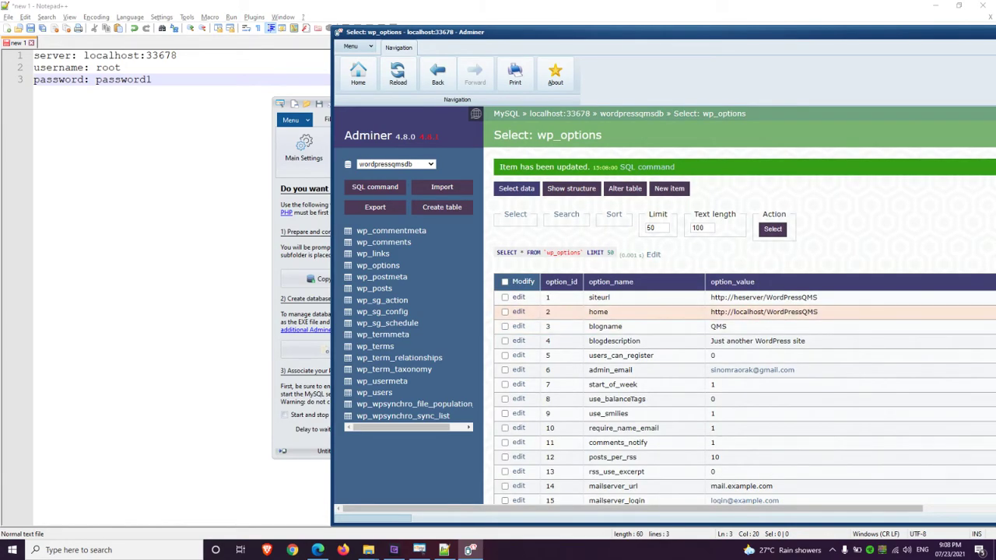
Change the home option's host to heserver, save it, and check the updated values
{"action": "left_click", "coordinate": [519, 311]}
{"action": "double_click", "coordinate": [651, 194]}
{"action": "type", "text": "heserver"}
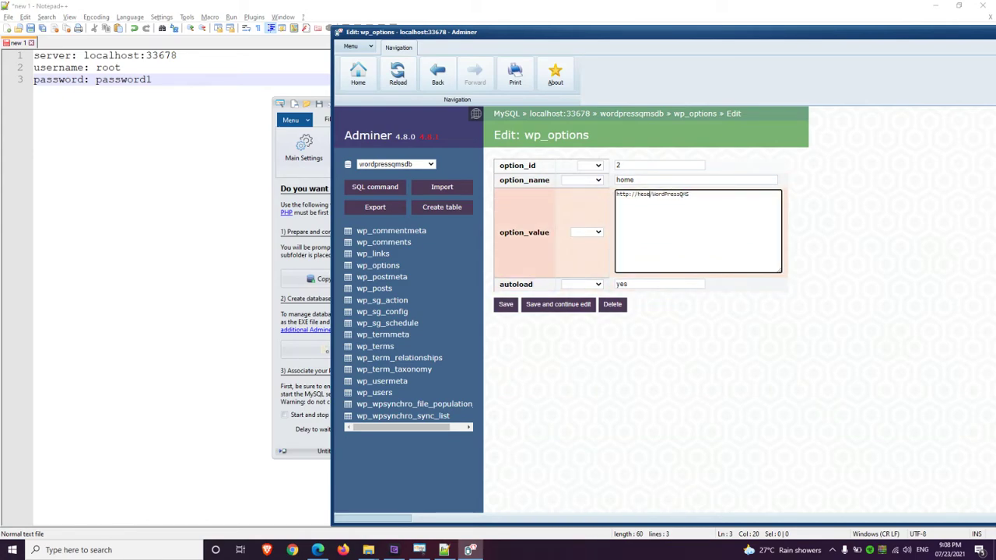
{"action": "left_click", "coordinate": [506, 304]}
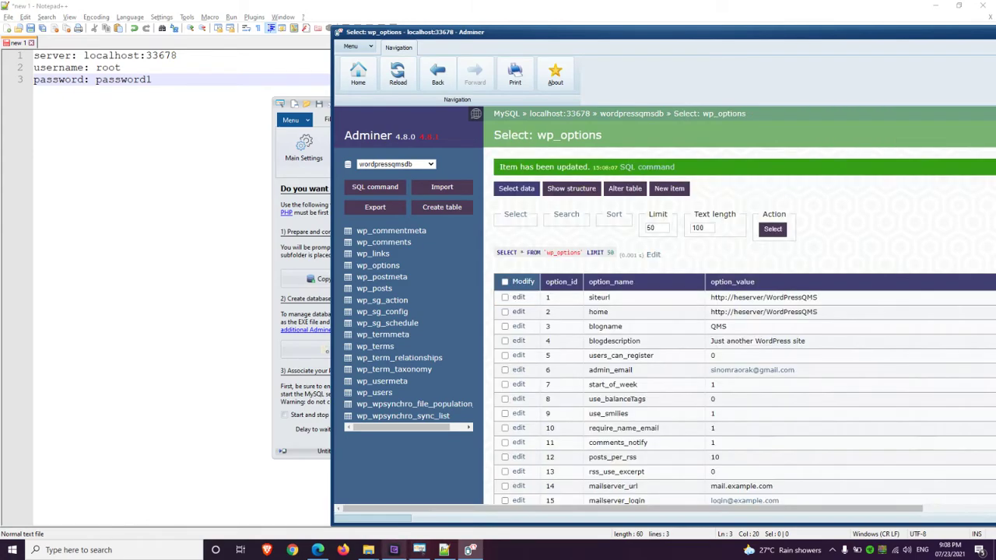
{"action": "left_click", "coordinate": [393, 551]}
{"action": "left_click", "coordinate": [394, 550]}
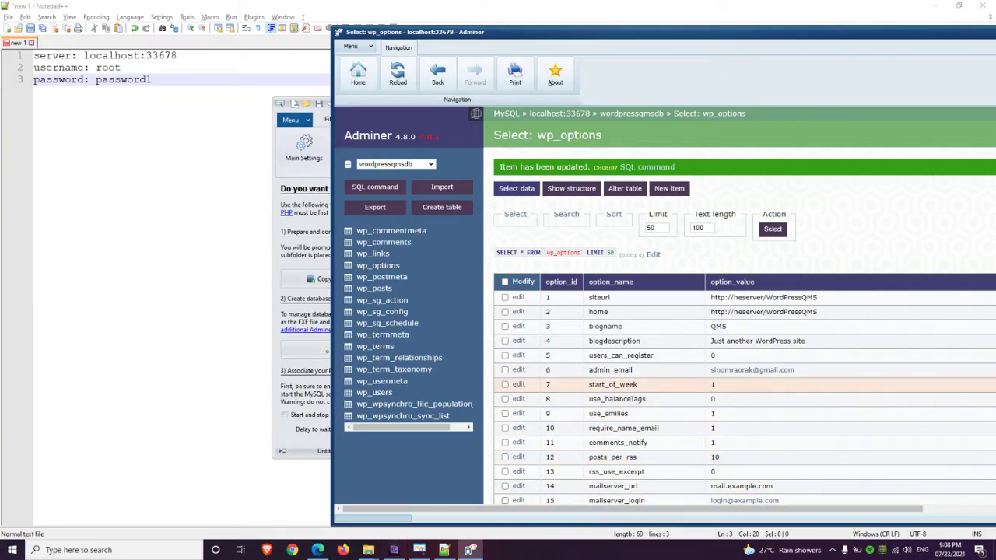
{"action": "left_click_drag", "start_coordinate": [733, 297], "coordinate": [764, 297]}
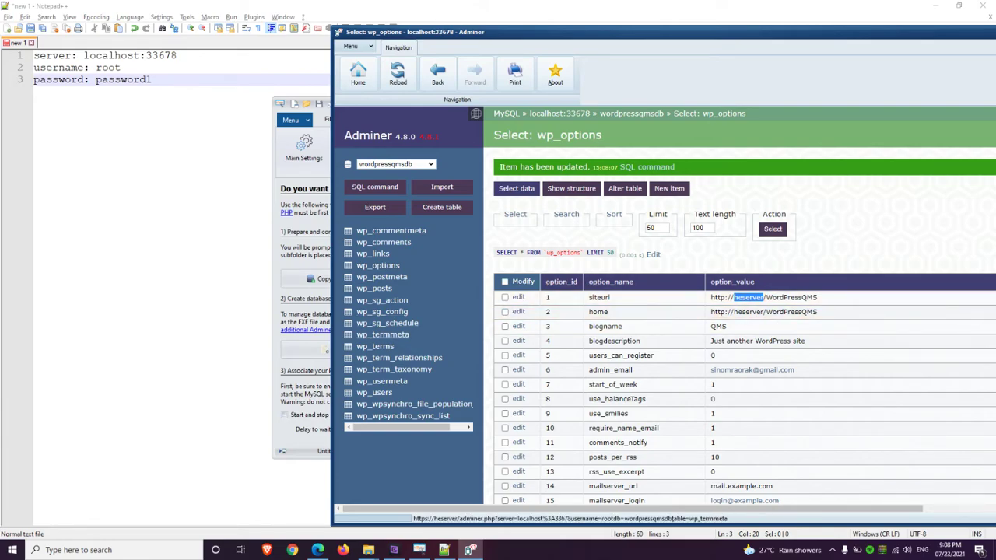
{"action": "left_click_drag", "start_coordinate": [545, 32], "coordinate": [406, 22]}
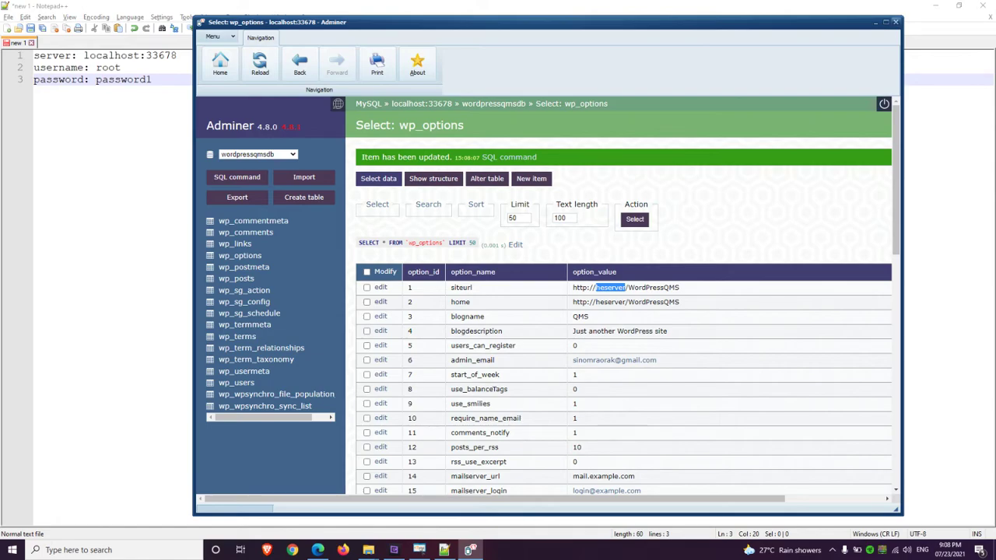
Close Adminer and set the portable MySQL server to start and stop automatically with the app
{"action": "left_click", "coordinate": [896, 22]}
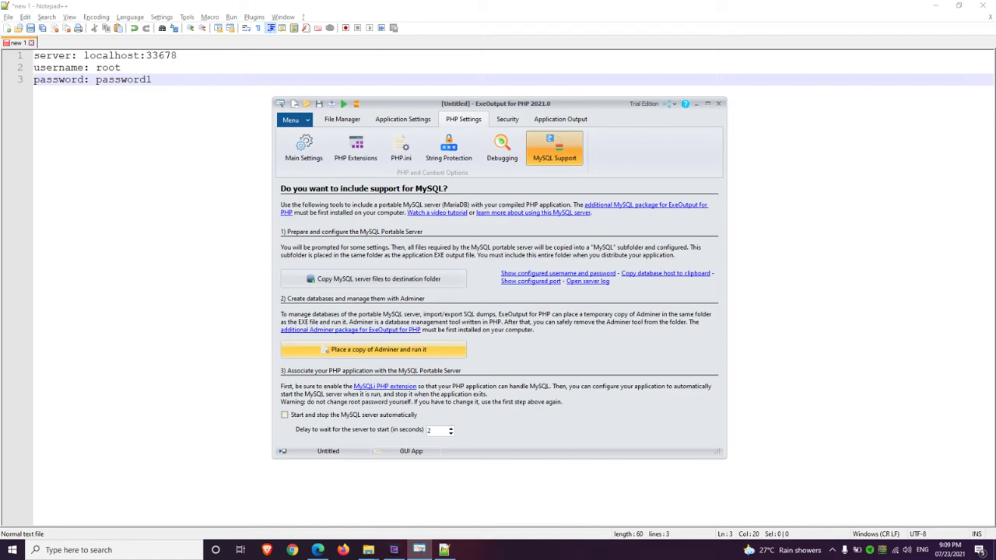
{"action": "left_click", "coordinate": [418, 415]}
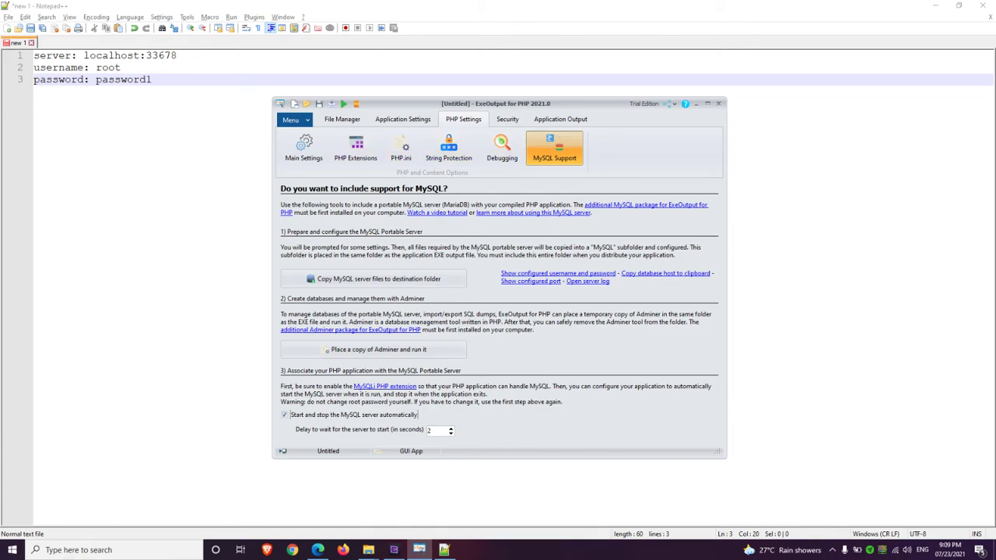
{"action": "left_click", "coordinate": [560, 119]}
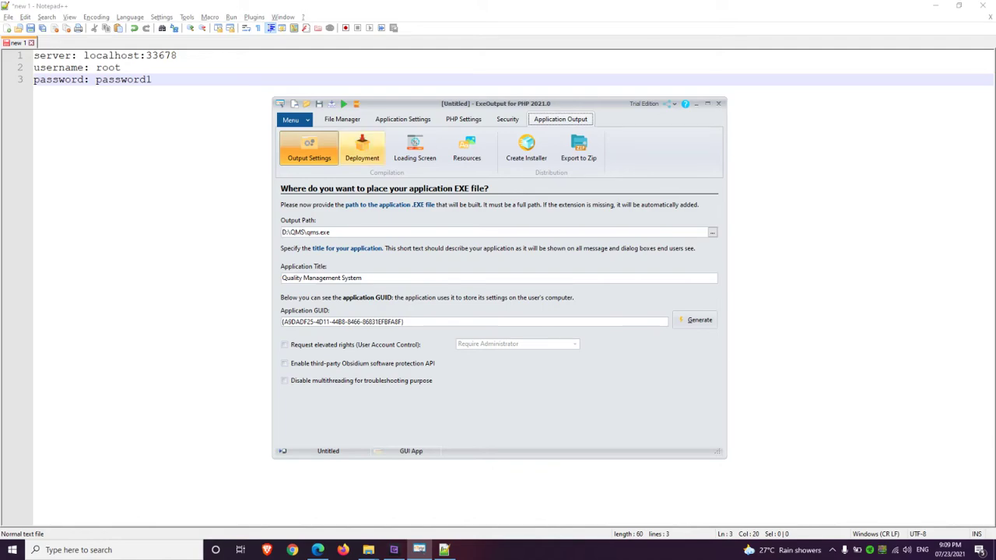
Use test.png from Pictures as the startup splash screen with a progress bar
{"action": "left_click", "coordinate": [362, 148]}
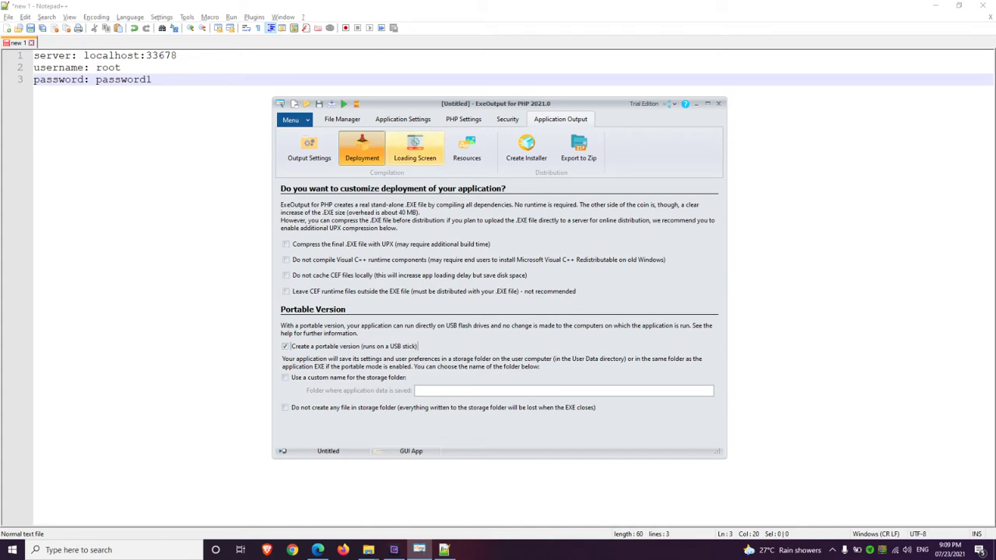
{"action": "left_click", "coordinate": [415, 148]}
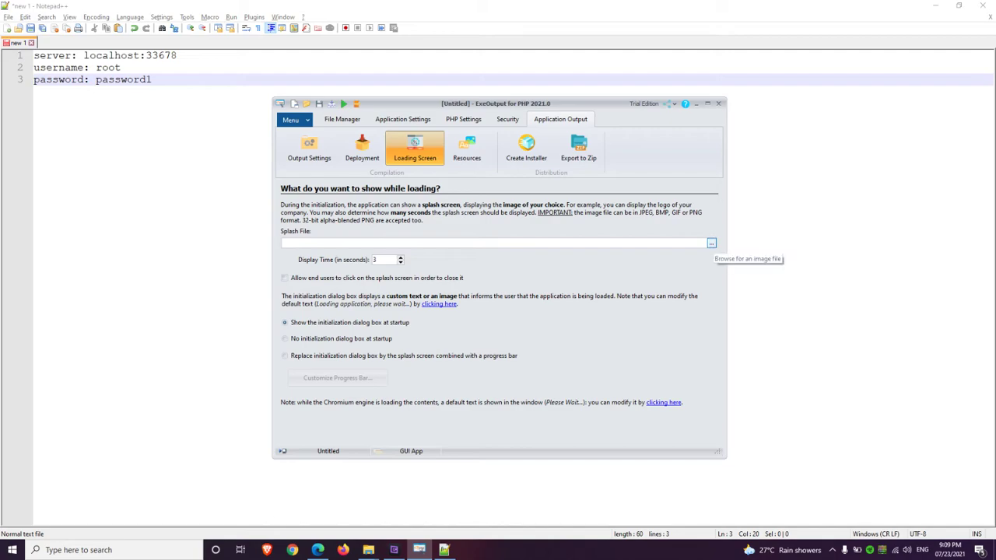
{"action": "left_click", "coordinate": [711, 244]}
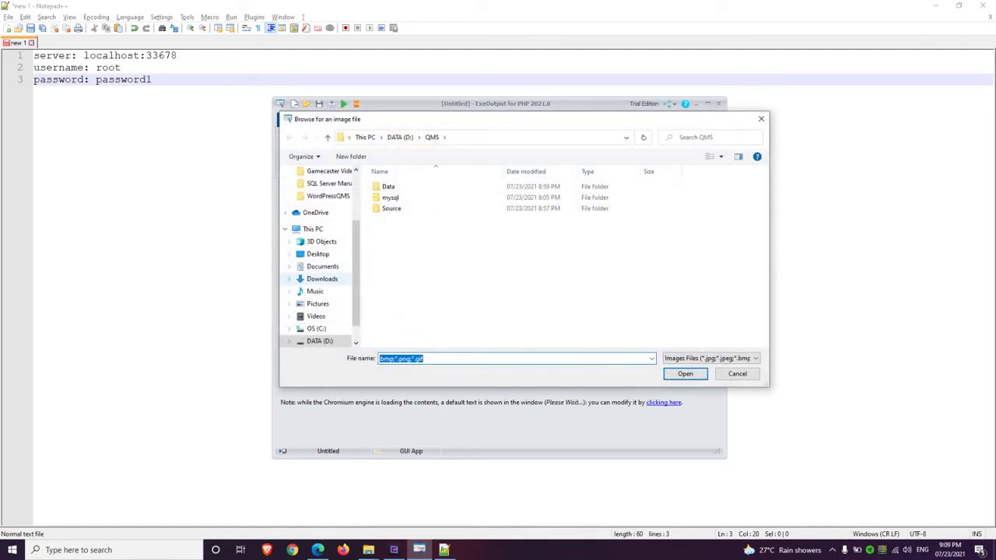
{"action": "left_click", "coordinate": [317, 303]}
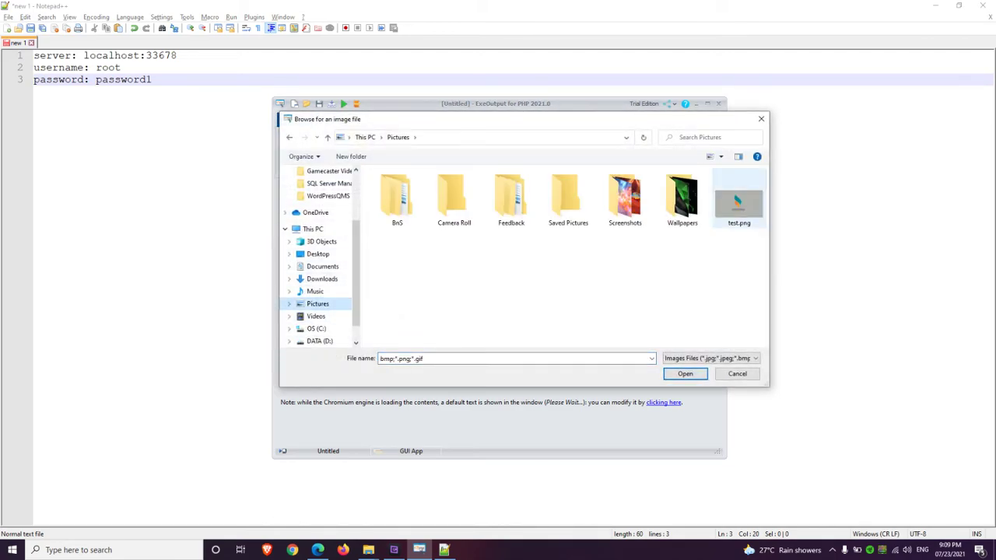
{"action": "double_click", "coordinate": [740, 204]}
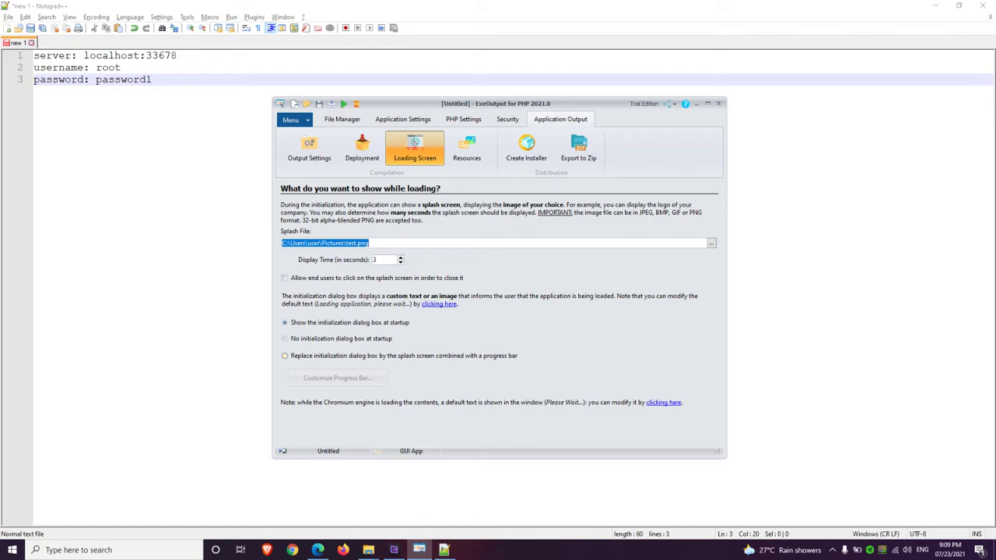
{"action": "left_click", "coordinate": [285, 355]}
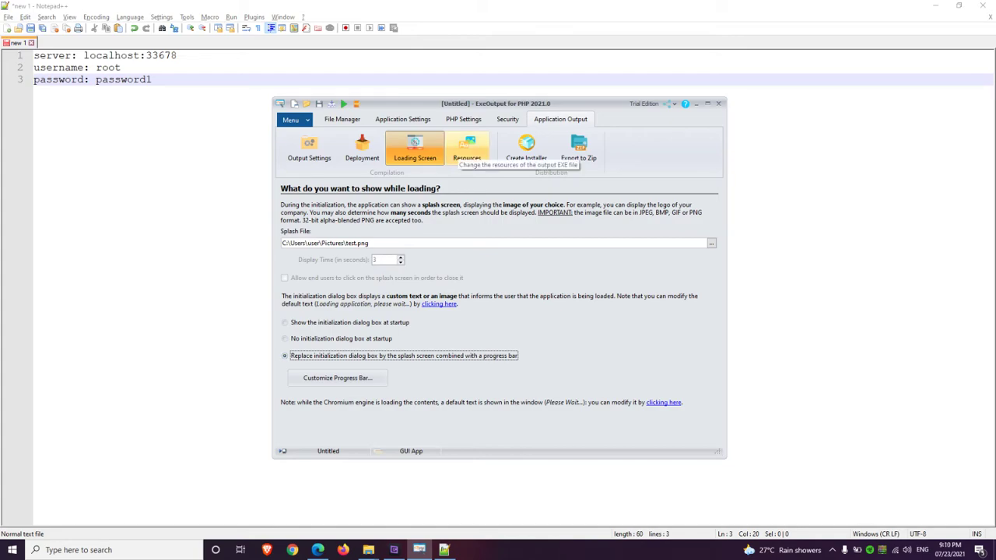
Set favicon.ico as the executable's icon in Resources
{"action": "left_click", "coordinate": [465, 150]}
{"action": "left_click", "coordinate": [713, 232]}
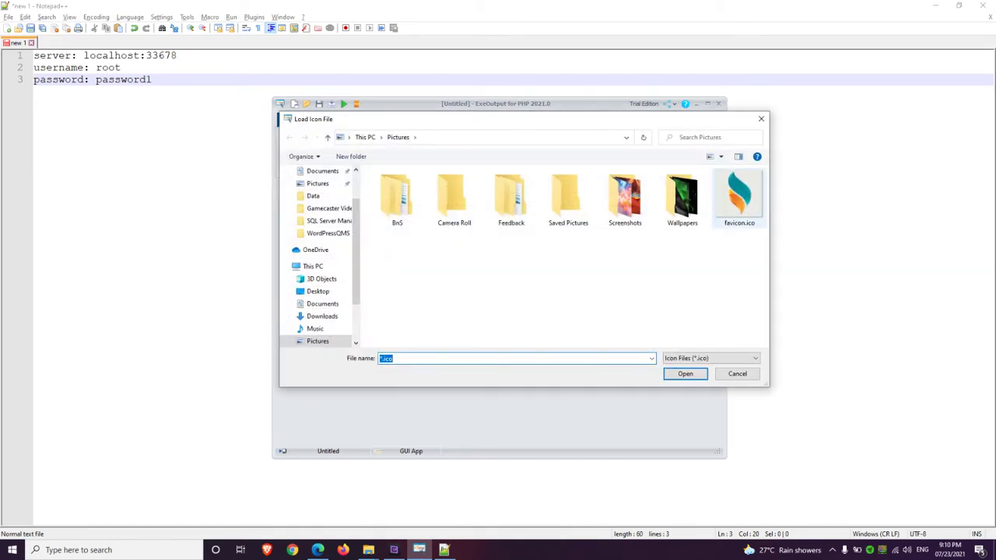
{"action": "double_click", "coordinate": [738, 198]}
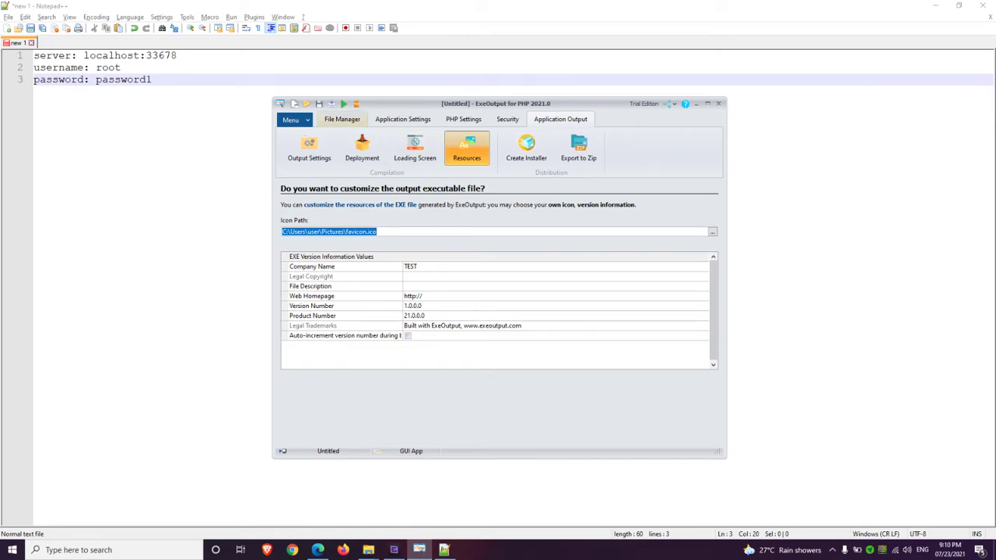
{"action": "left_click", "coordinate": [341, 119]}
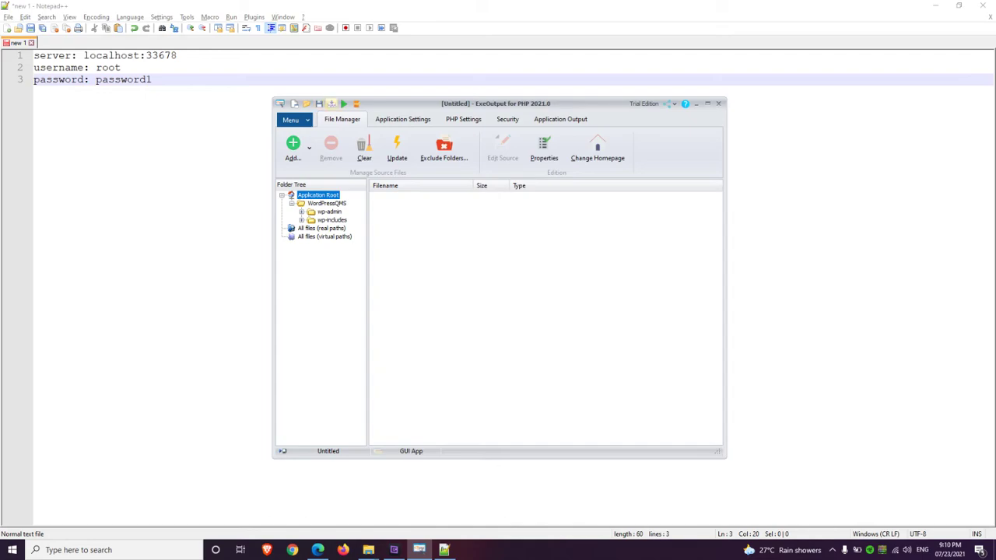
Compile the project into D:\QMS\qms.exe and wait for the successful 81.5 MiB build log
{"action": "left_click", "coordinate": [331, 104]}
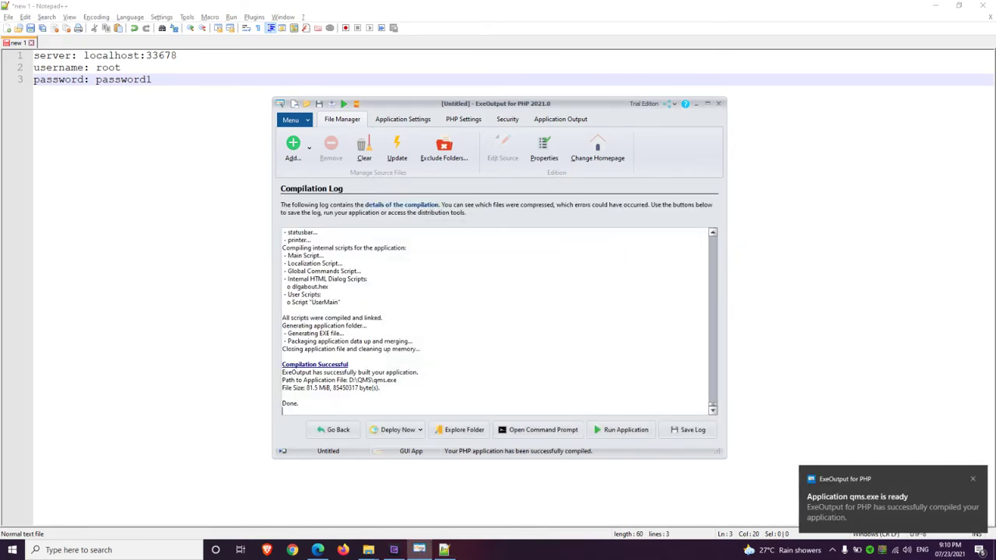
{"action": "mouse_move", "coordinate": [368, 550]}
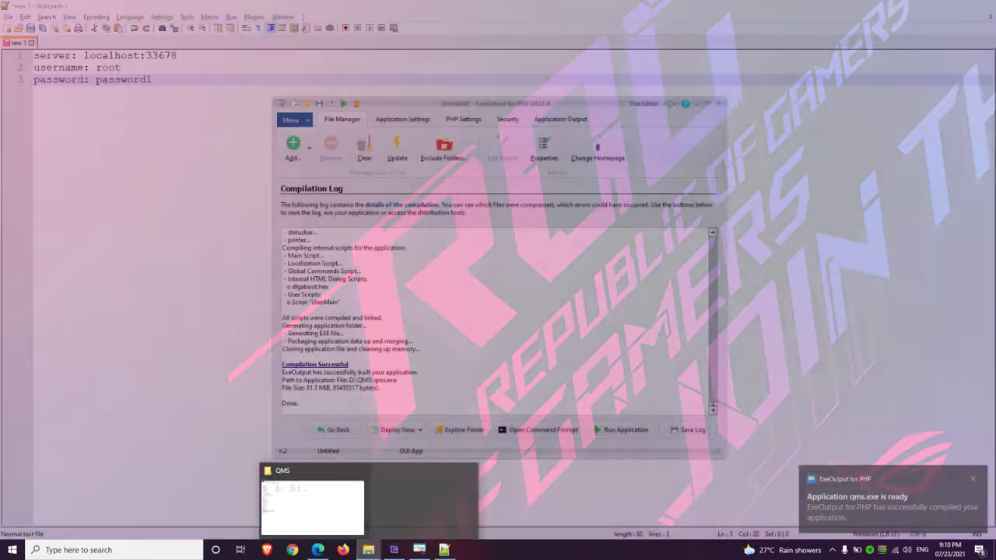
Inspect the newly built qms.exe and adminer-mysql.exe in the QMS folder
{"action": "left_click", "coordinate": [311, 506]}
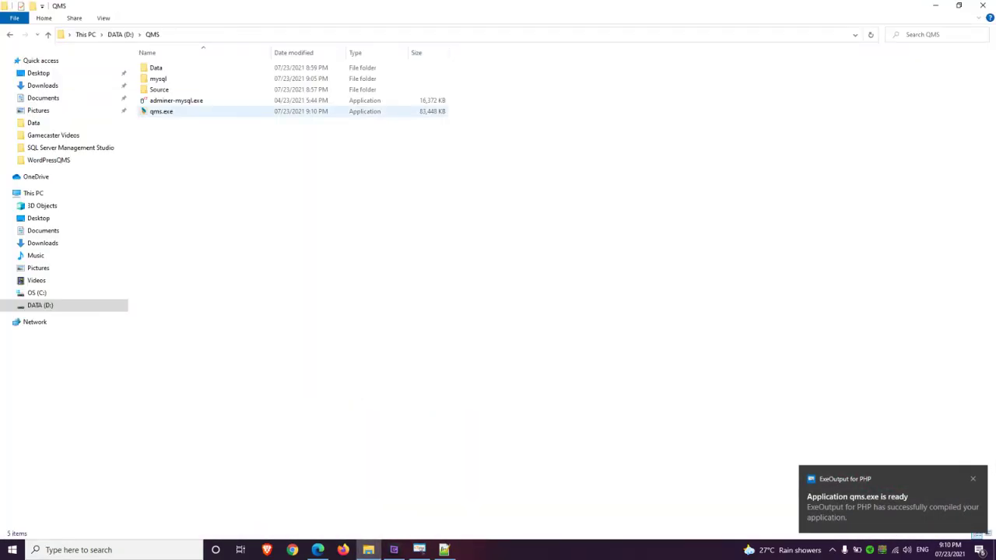
{"action": "left_click", "coordinate": [161, 112]}
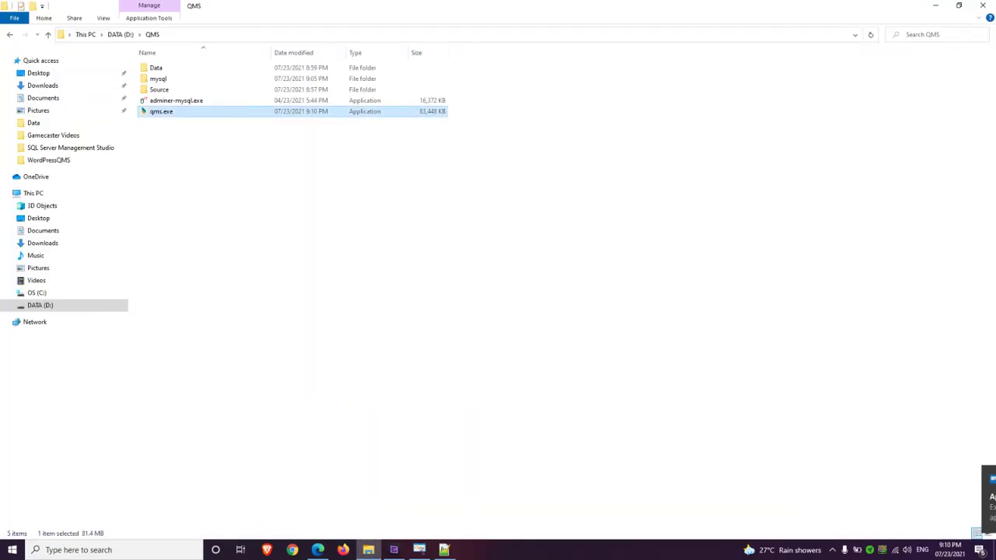
{"action": "left_click", "coordinate": [175, 100]}
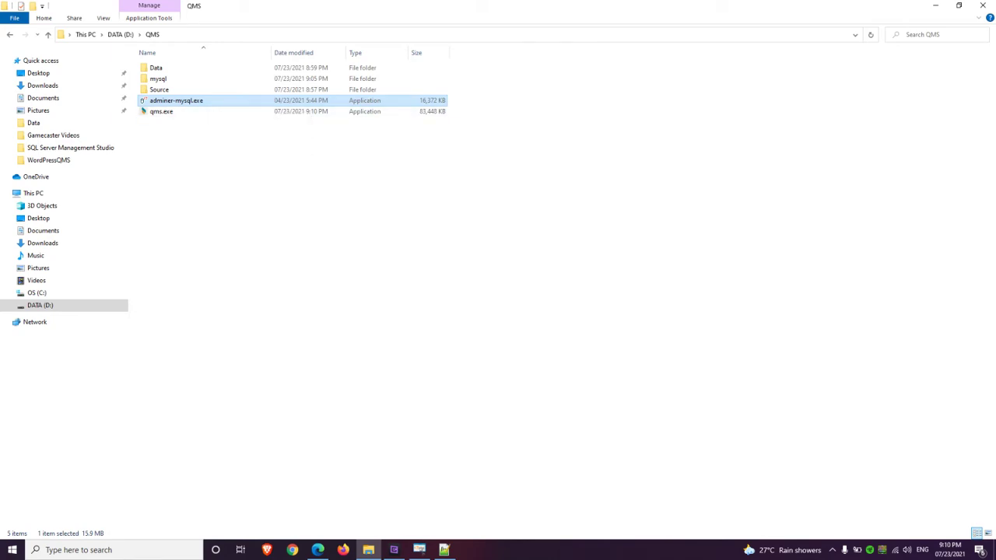
{"action": "left_click", "coordinate": [187, 111]}
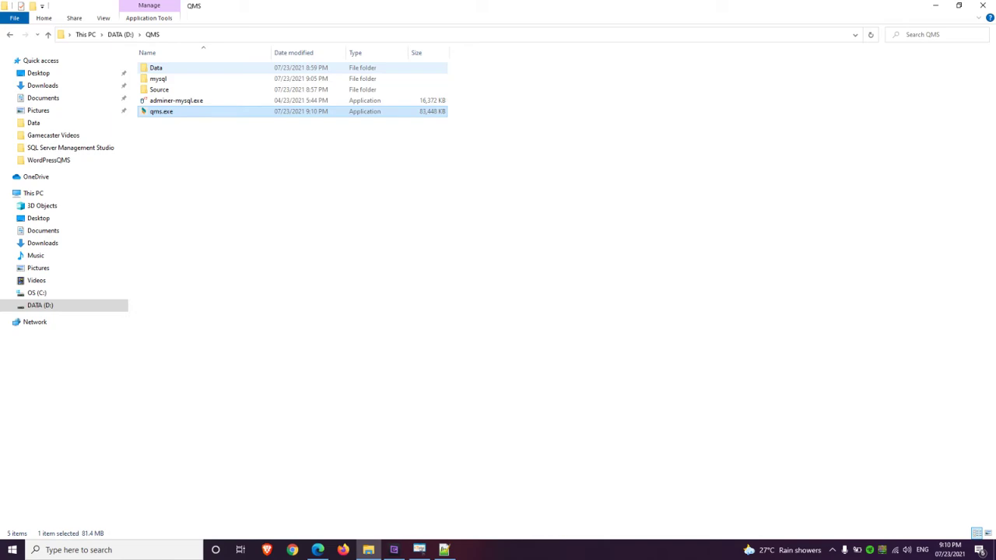
Open D:\QMS\Data\WordPressQMS\wp-config.php in Notepad++
{"action": "double_click", "coordinate": [159, 67]}
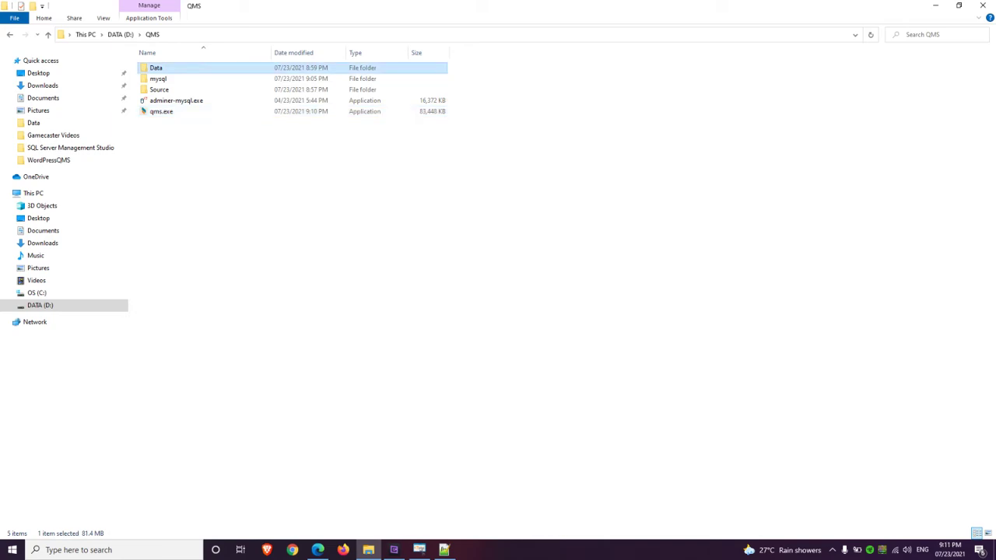
{"action": "double_click", "coordinate": [167, 68]}
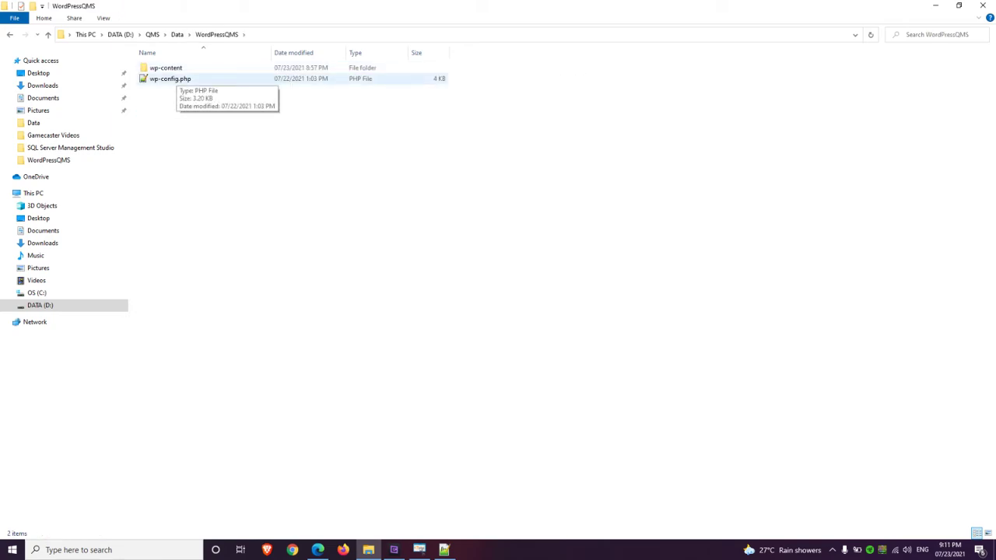
{"action": "double_click", "coordinate": [170, 79]}
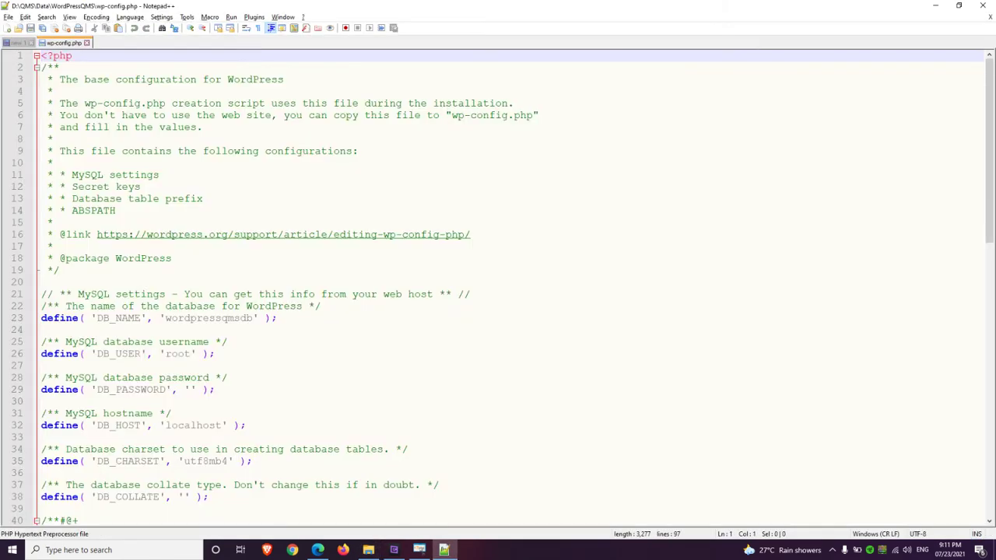
Change DB_HOST to localhost:33678 in wp-config.php and save the file
{"action": "scroll", "coordinate": [510, 288], "scroll_direction": "down", "scroll_amount": 2}
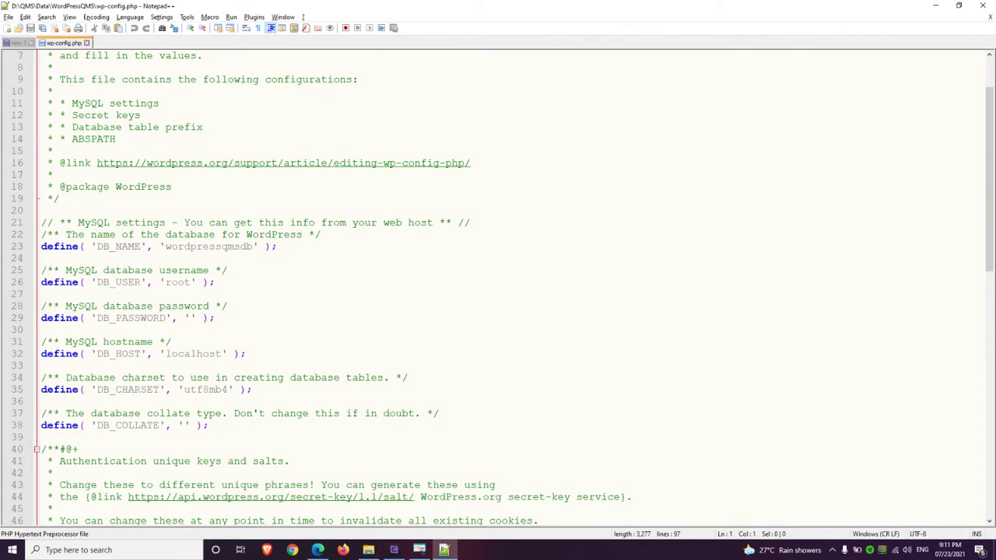
{"action": "scroll", "coordinate": [510, 288], "scroll_direction": "down", "scroll_amount": 1}
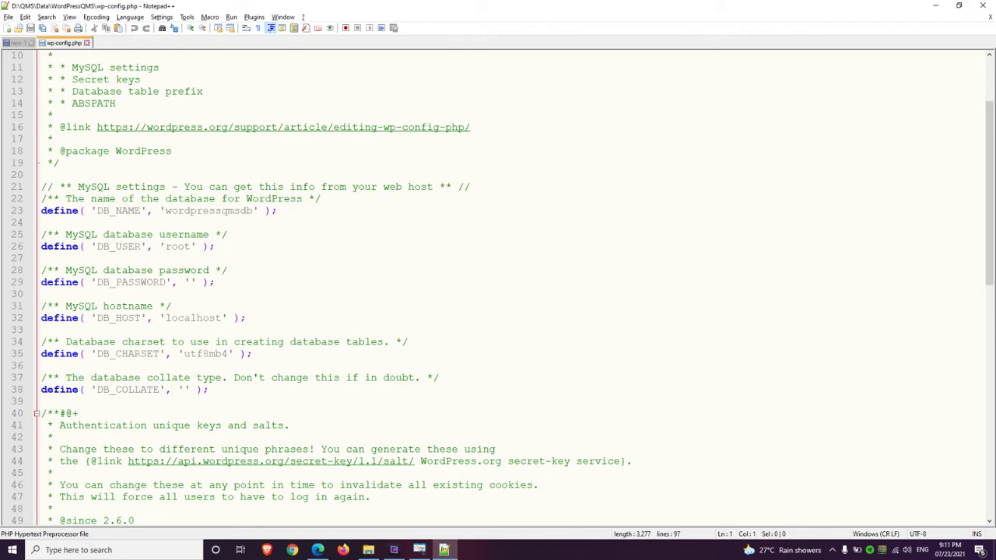
{"action": "left_click", "coordinate": [223, 318]}
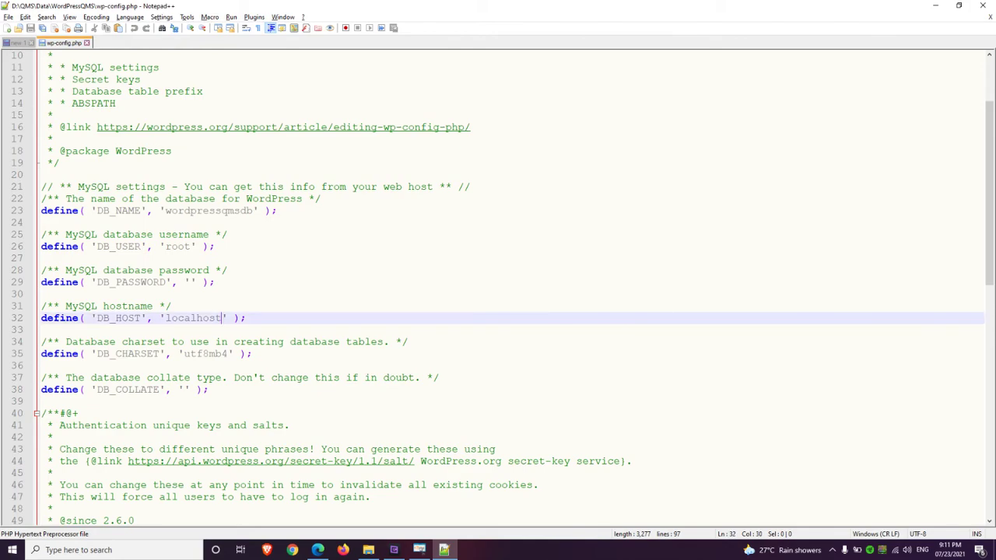
{"action": "type", "text": ":"}
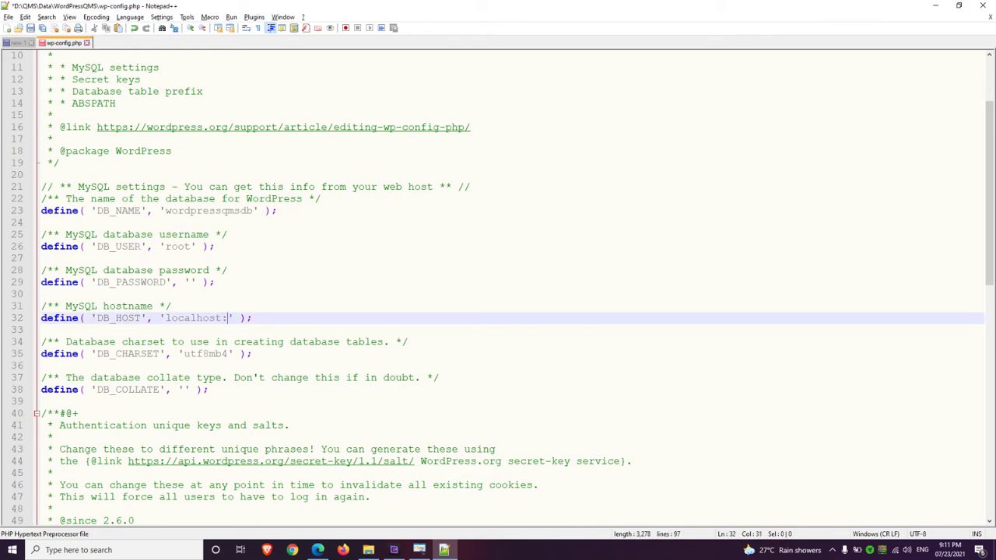
{"action": "type", "text": "33678"}
{"action": "key", "text": "ctrl+s"}
Enter the root password as DB_PASSWORD, review DB_USER and DB_NAME, then return to ExeOutput
{"action": "left_click", "coordinate": [189, 282]}
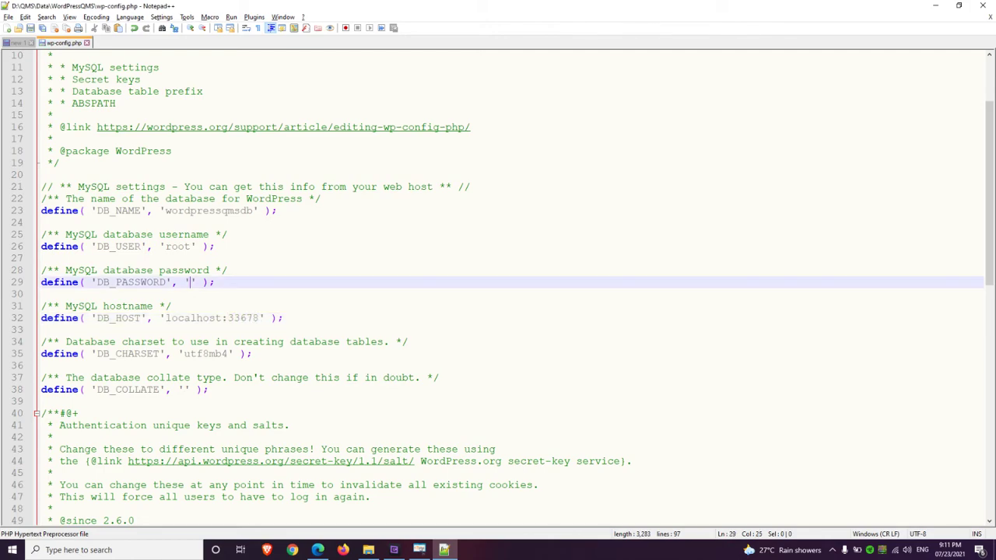
{"action": "type", "text": "password"}
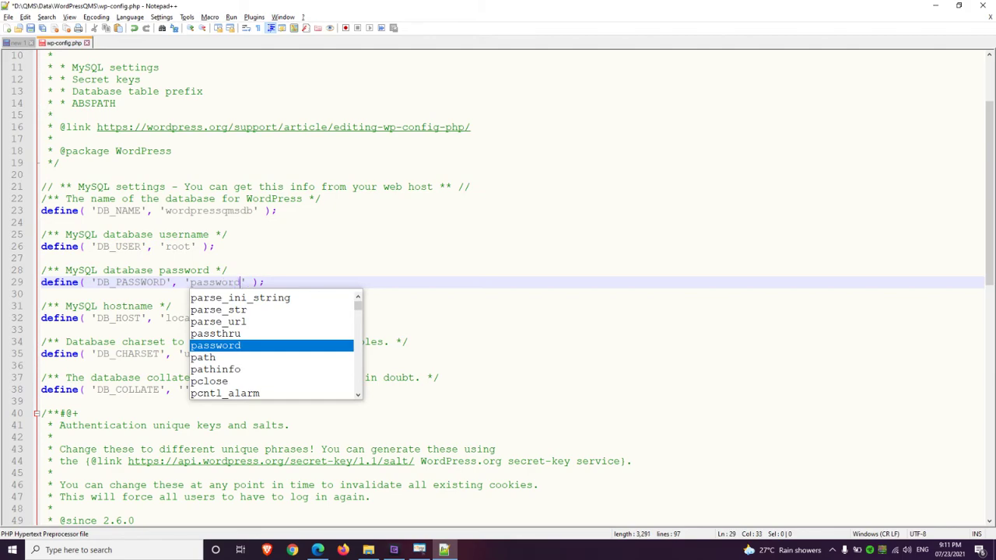
{"action": "key", "text": "Escape"}
{"action": "type", "text": "1"}
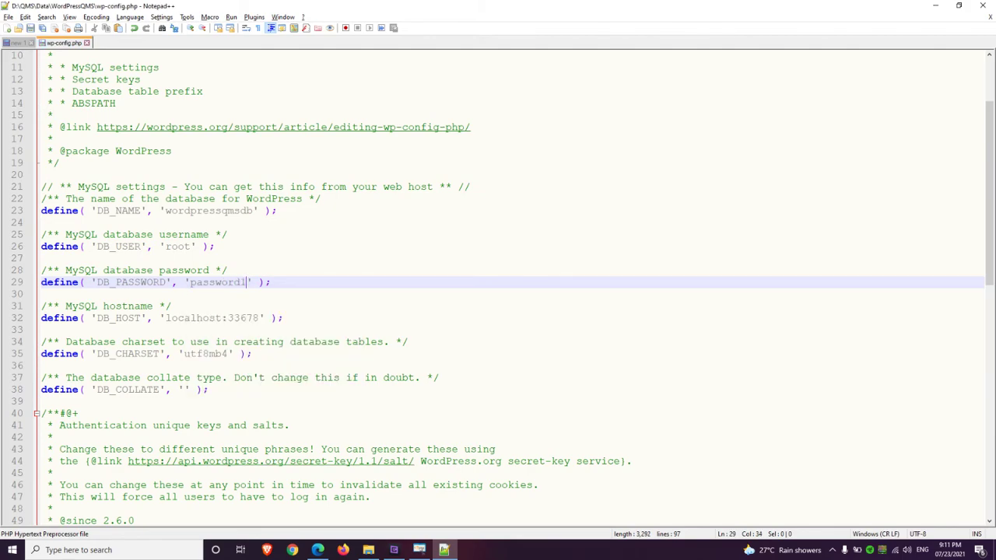
{"action": "left_click", "coordinate": [192, 246]}
{"action": "double_click", "coordinate": [209, 210]}
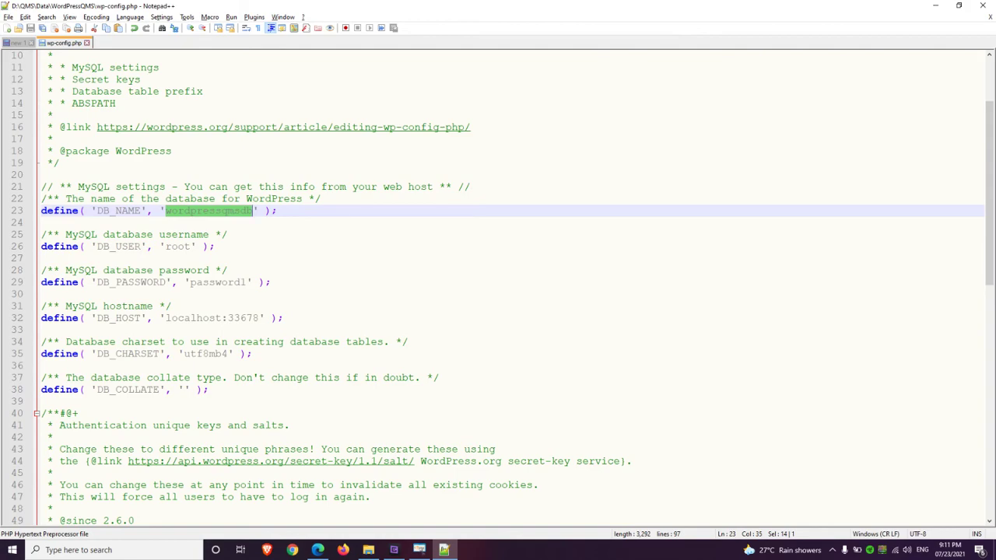
{"action": "left_click", "coordinate": [41, 258]}
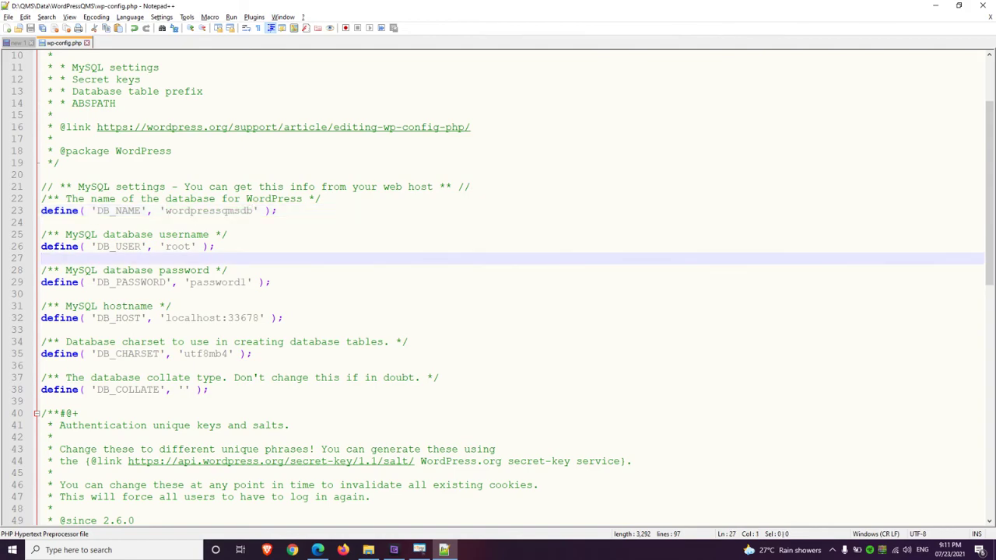
{"action": "left_click", "coordinate": [271, 281]}
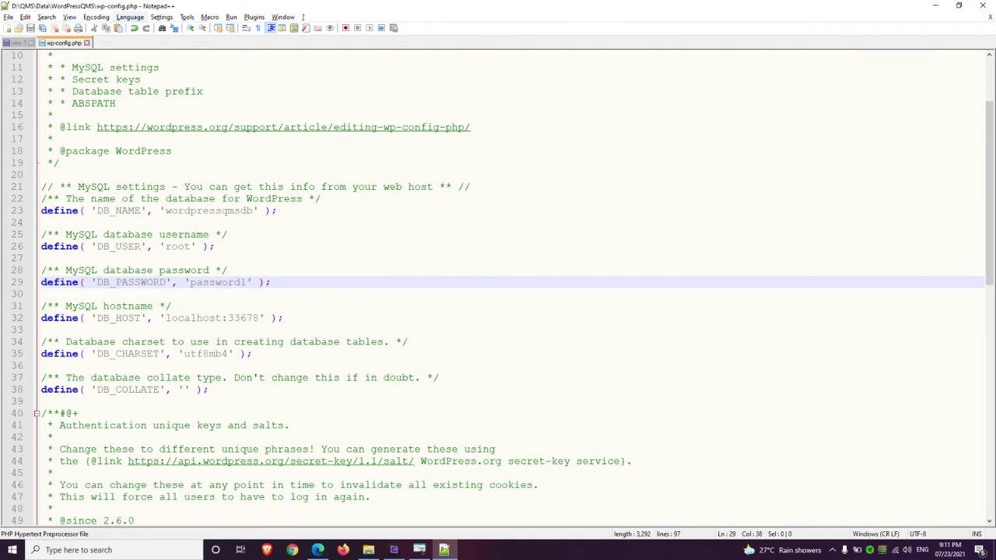
{"action": "key", "text": "alt+Tab"}
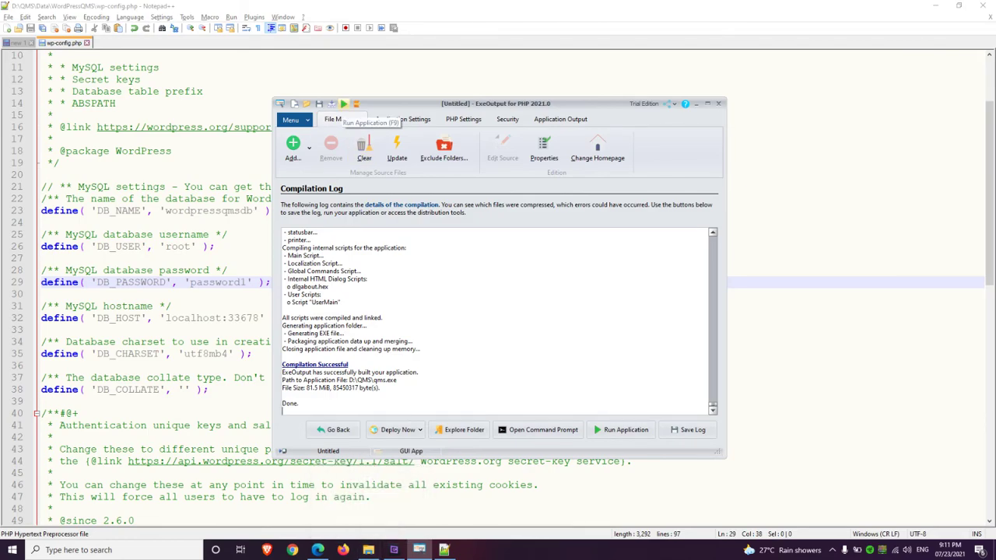
Confirm qms.exe sits in D:\QMS, then run the compiled application from ExeOutput
{"action": "left_click", "coordinate": [368, 550]}
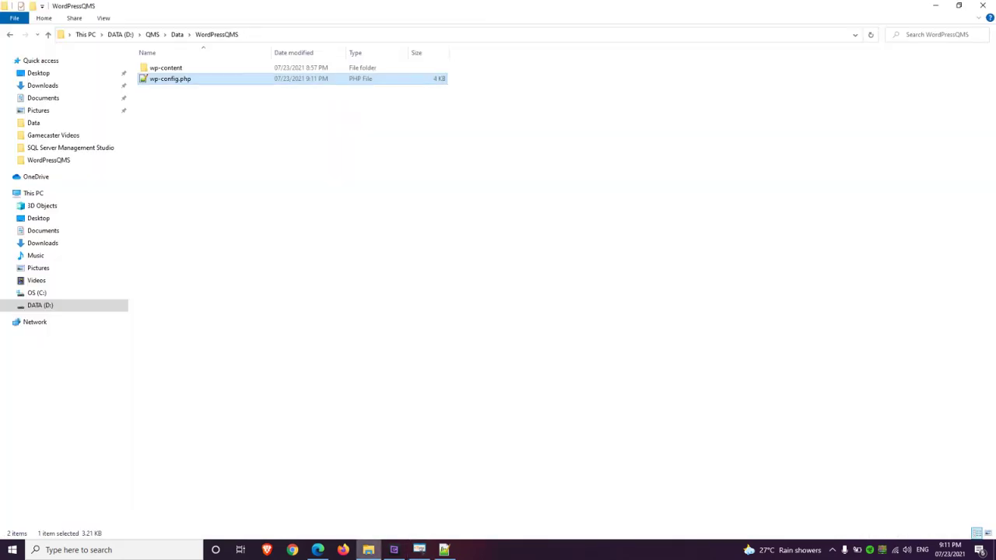
{"action": "left_click", "coordinate": [152, 34]}
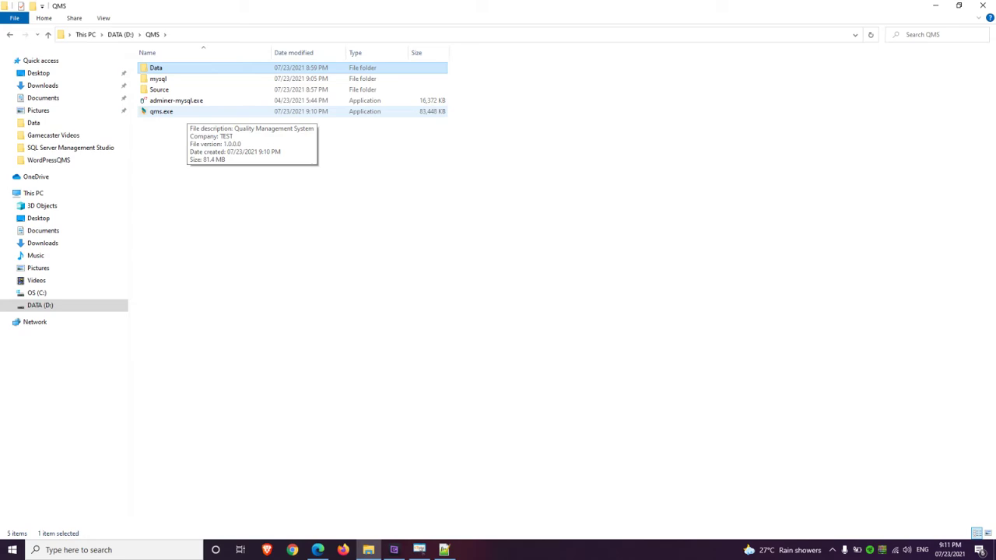
{"action": "left_click", "coordinate": [418, 549]}
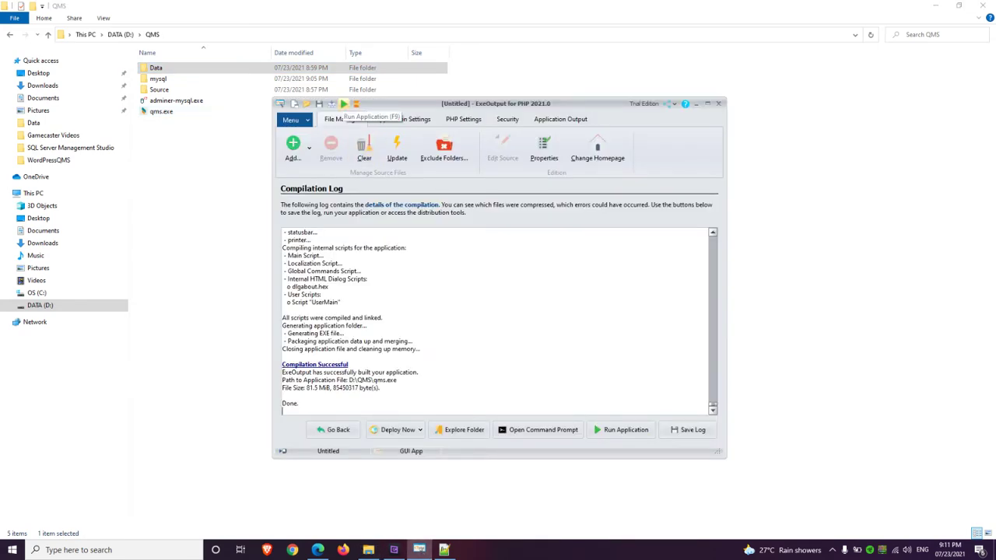
{"action": "left_click_drag", "start_coordinate": [444, 105], "coordinate": [435, 105]}
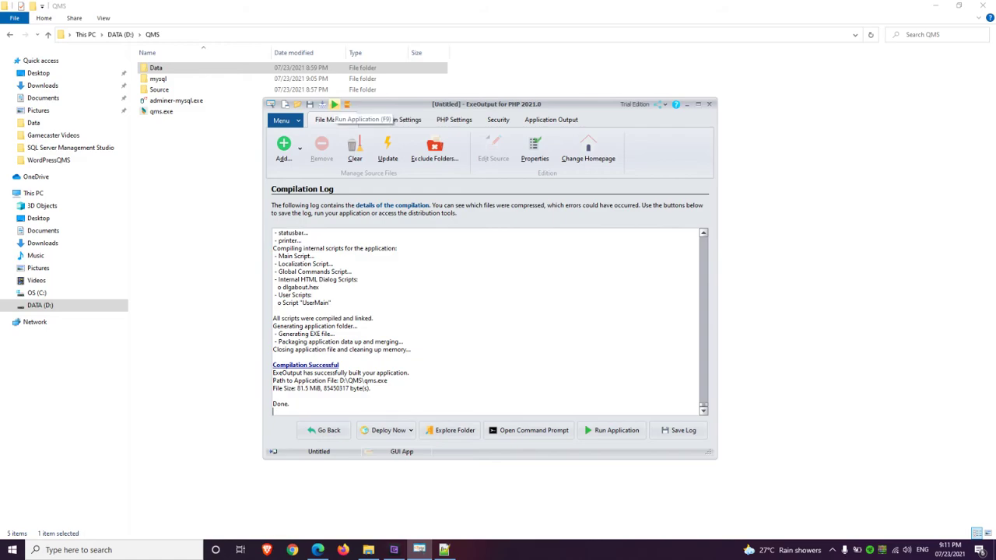
{"action": "left_click", "coordinate": [335, 104]}
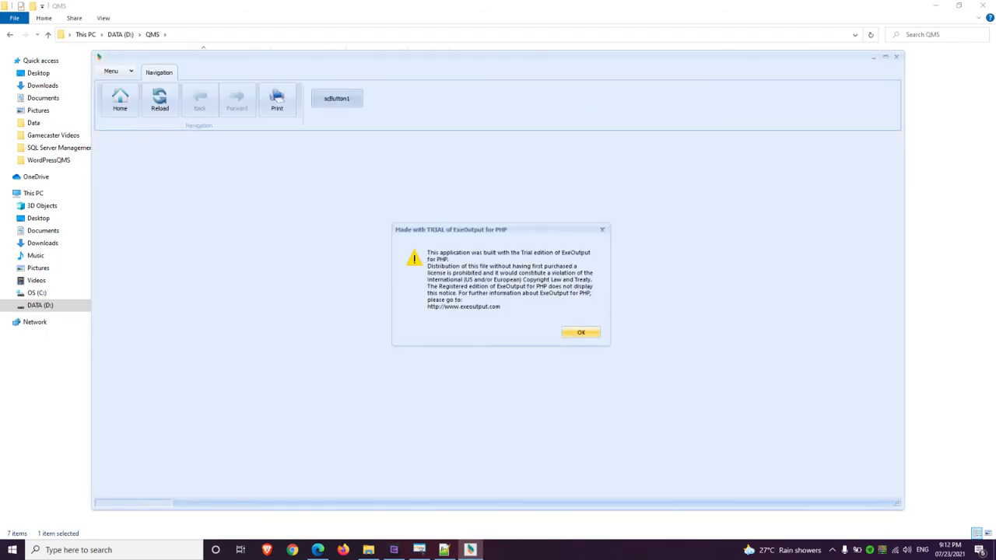
Dismiss the trial notice, scroll the QMS home page and open the Hello world! post
{"action": "key", "text": "Return"}
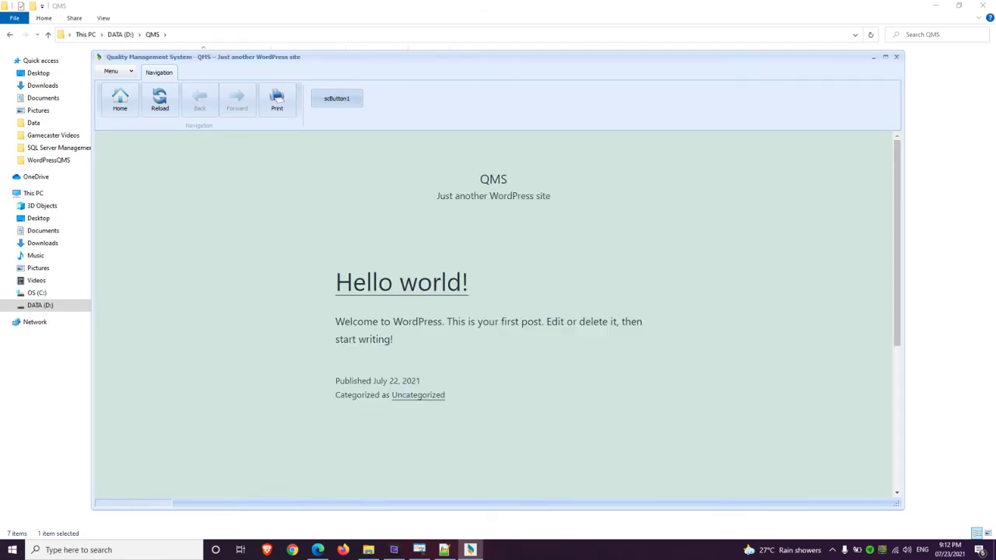
{"action": "scroll", "coordinate": [498, 311], "scroll_direction": "down", "scroll_amount": 3}
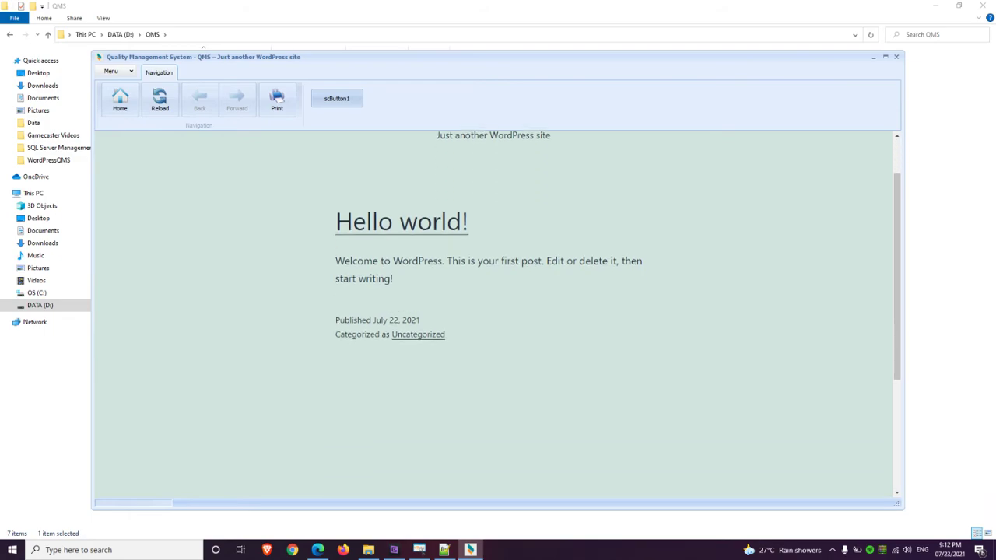
{"action": "scroll", "coordinate": [498, 311], "scroll_direction": "up", "scroll_amount": 4}
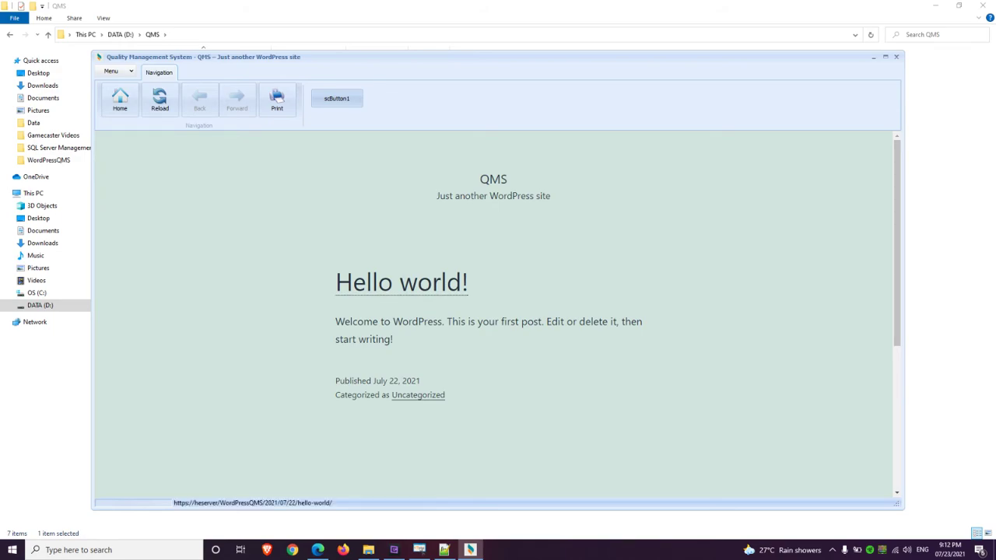
{"action": "left_click", "coordinate": [401, 282]}
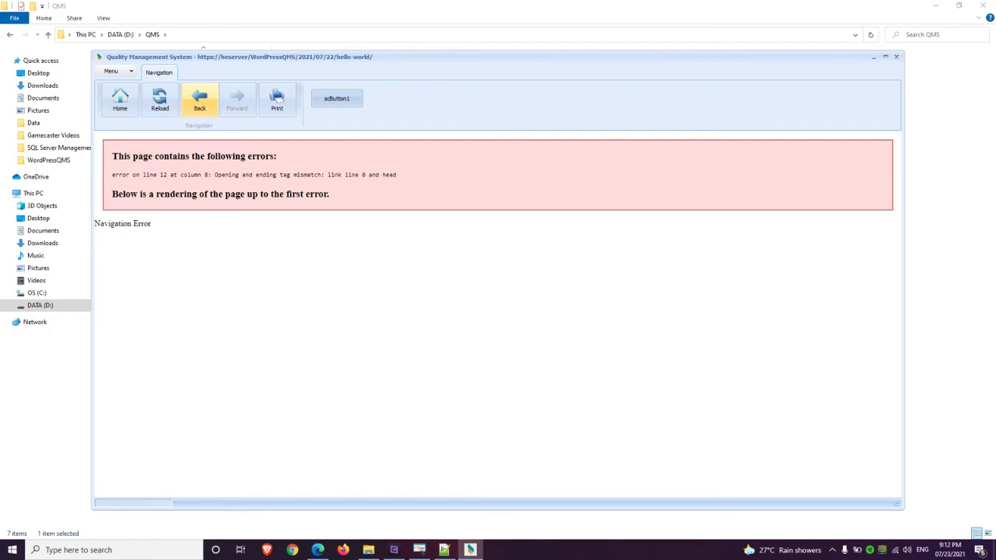
Go back from the error page and log in to WordPress with username, password and Remember Me ticked
{"action": "left_click", "coordinate": [200, 99]}
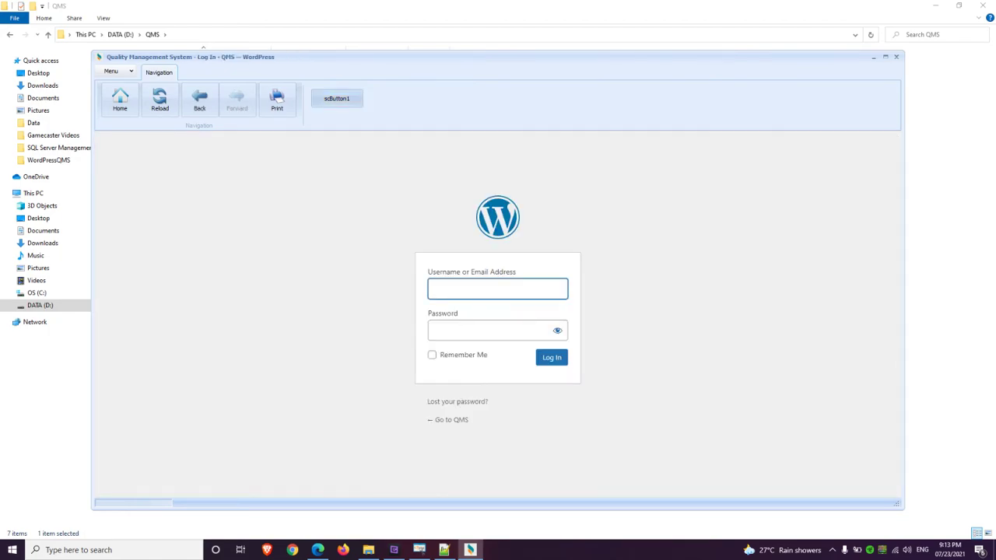
{"action": "type", "text": "Sinomra"}
{"action": "key", "text": "Tab"}
{"action": "type", "text": "1234567890"}
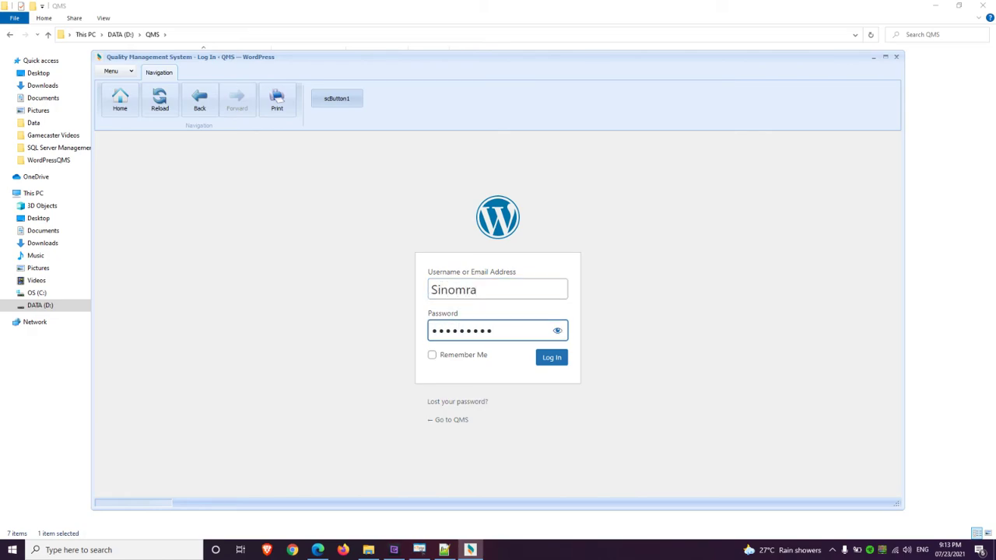
{"action": "key", "text": "Tab"}
{"action": "key", "text": "space"}
{"action": "key", "text": "Tab"}
{"action": "key", "text": "Tab"}
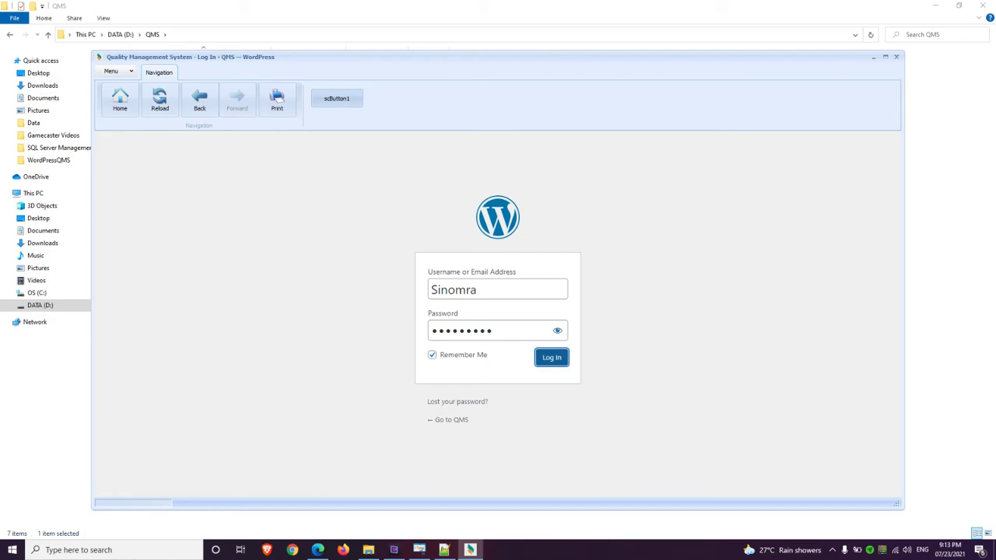
{"action": "key", "text": "Return"}
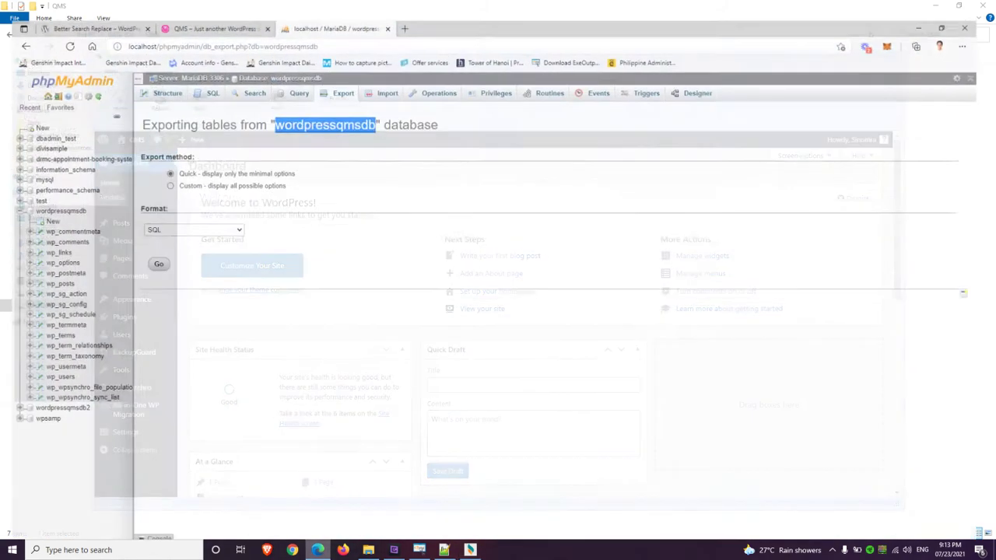
In Edge, download better-search-replace.zip from the Better Search Replace plugin page
{"action": "left_click", "coordinate": [317, 550]}
{"action": "key", "text": "ctrl+1"}
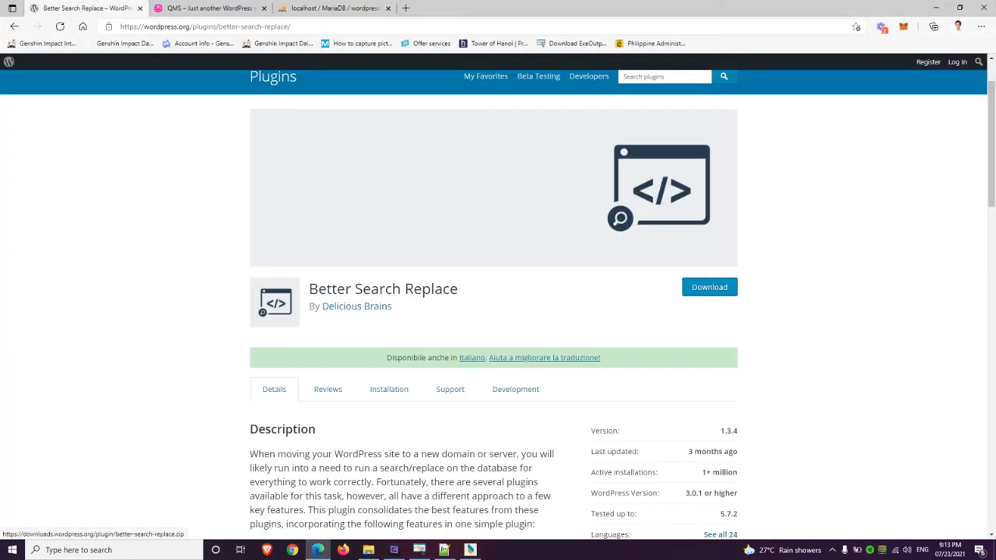
{"action": "left_click", "coordinate": [709, 287]}
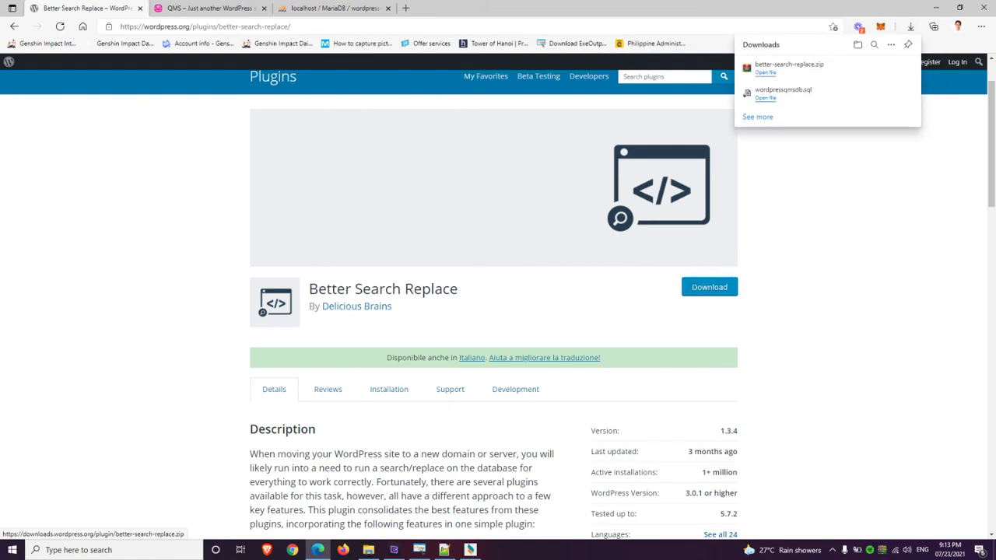
Put the QMS app window away
{"action": "left_click", "coordinate": [470, 549]}
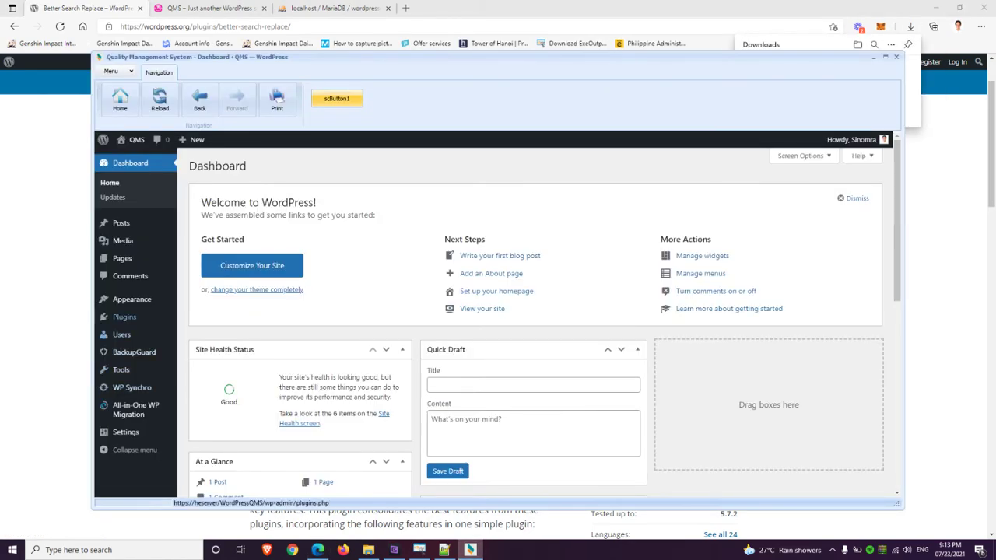
{"action": "mouse_move", "coordinate": [124, 317]}
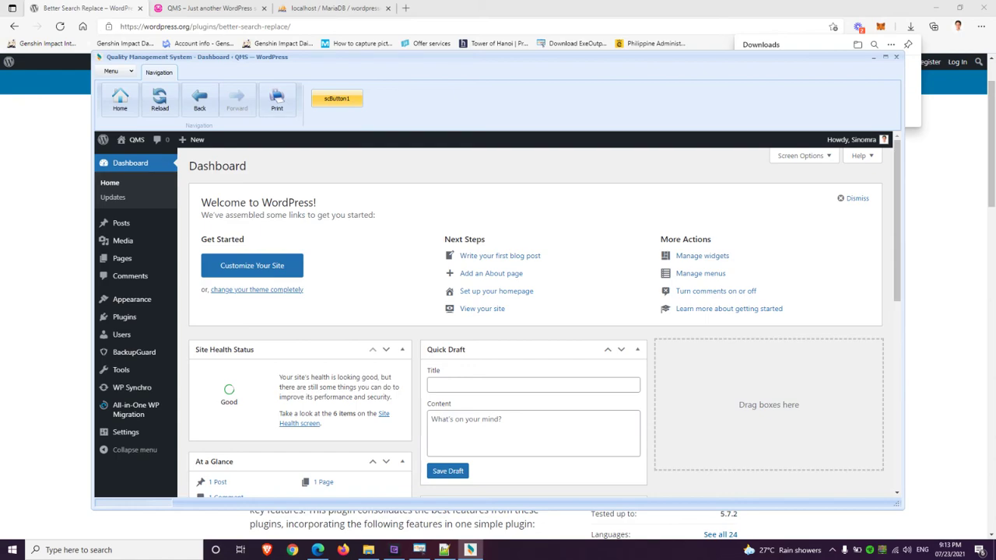
{"action": "key", "text": "alt+F4"}
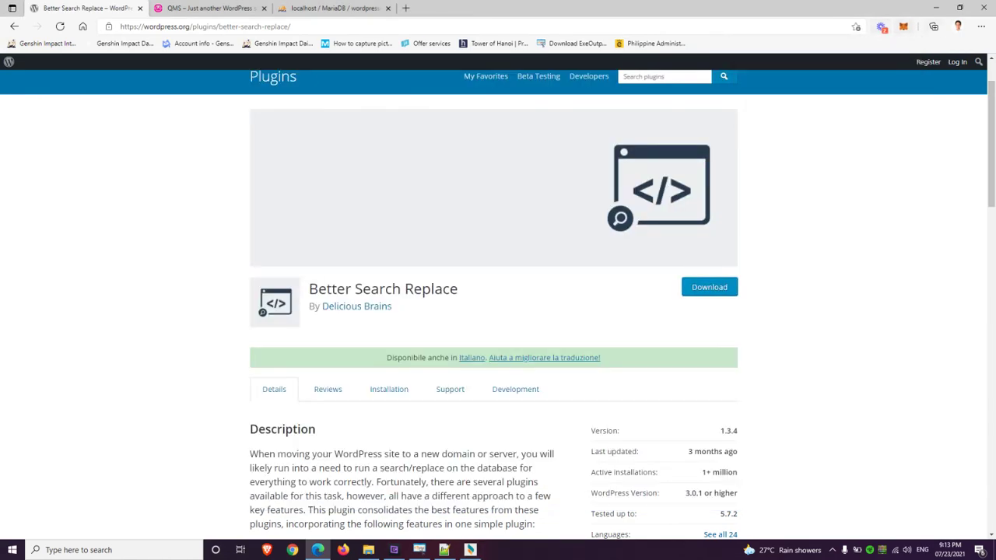
Upload better-search-replace.zip under Plugins > Add New, install it and activate Better Search Replace
{"action": "left_click", "coordinate": [470, 550]}
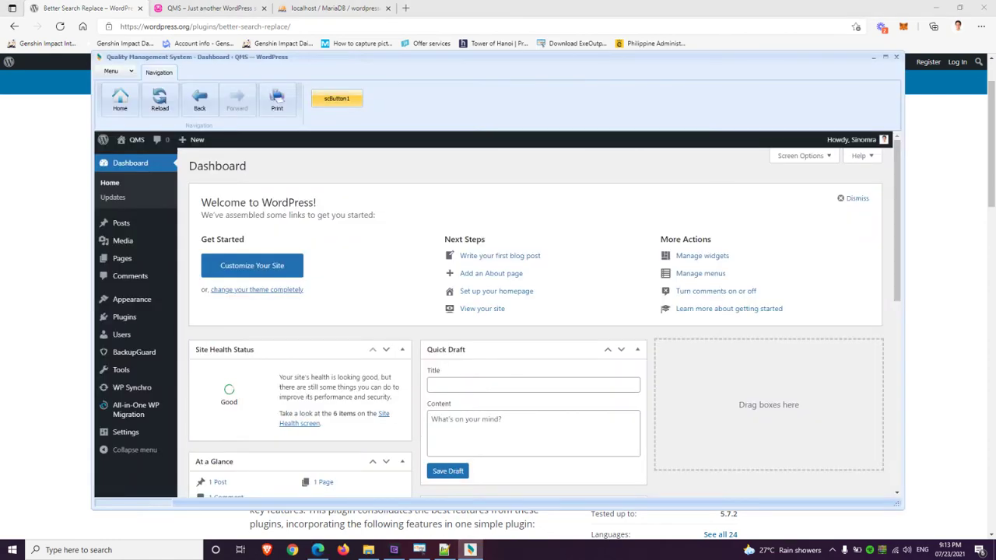
{"action": "mouse_move", "coordinate": [201, 333]}
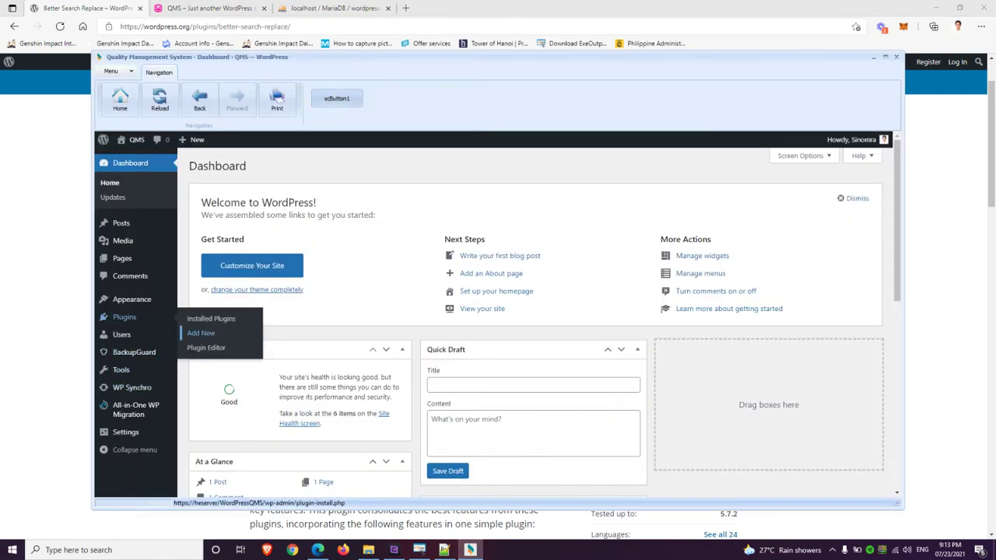
{"action": "left_click", "coordinate": [201, 333]}
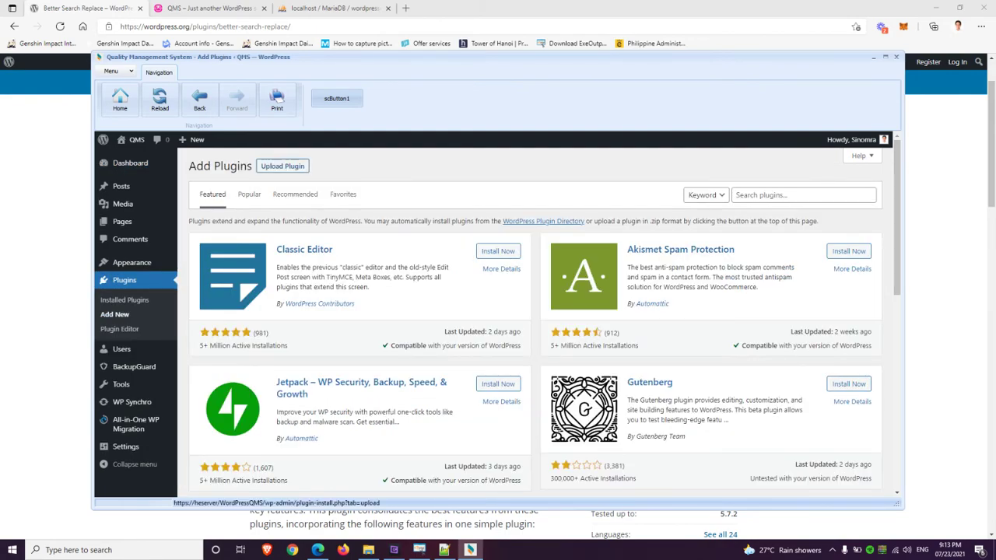
{"action": "left_click", "coordinate": [282, 166]}
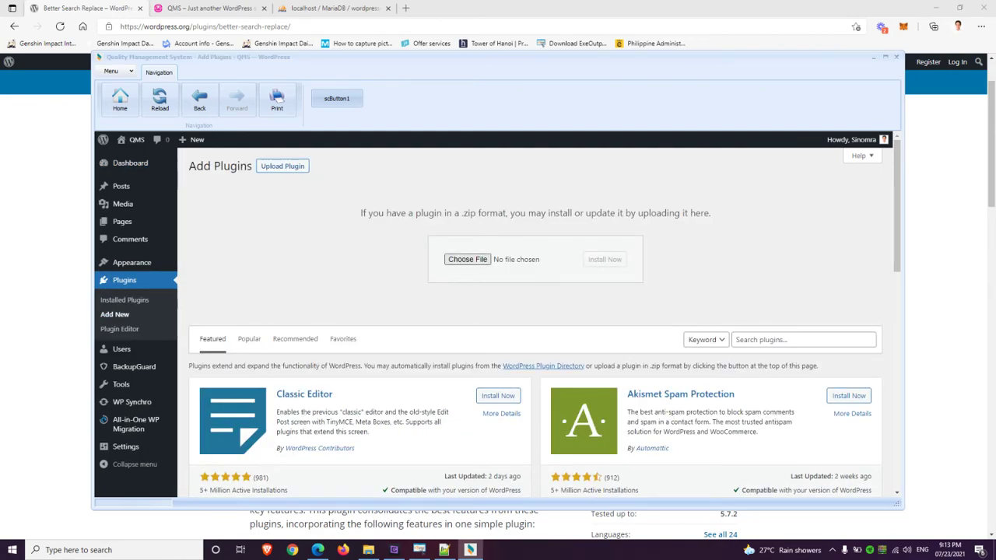
{"action": "left_click", "coordinate": [467, 259]}
{"action": "double_click", "coordinate": [216, 148]}
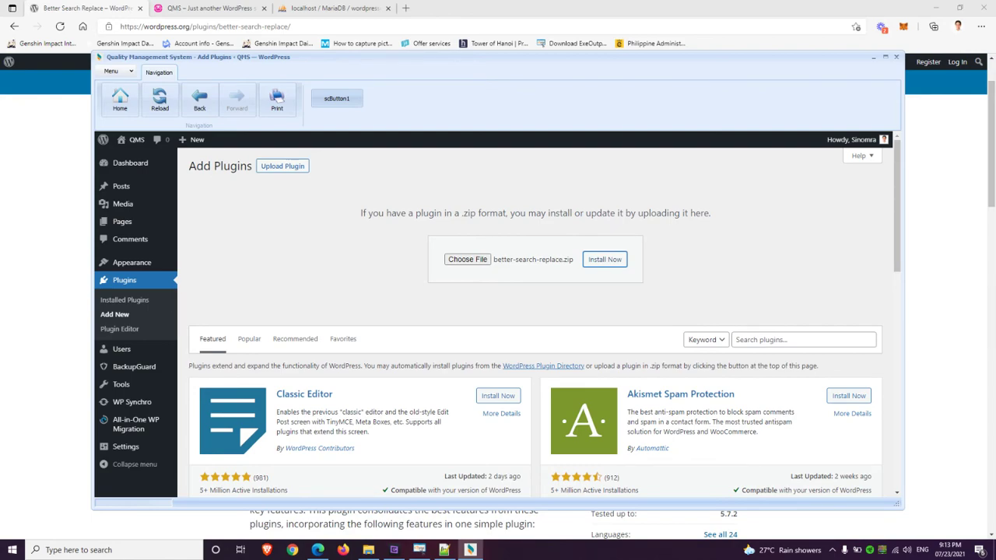
{"action": "left_click", "coordinate": [605, 259]}
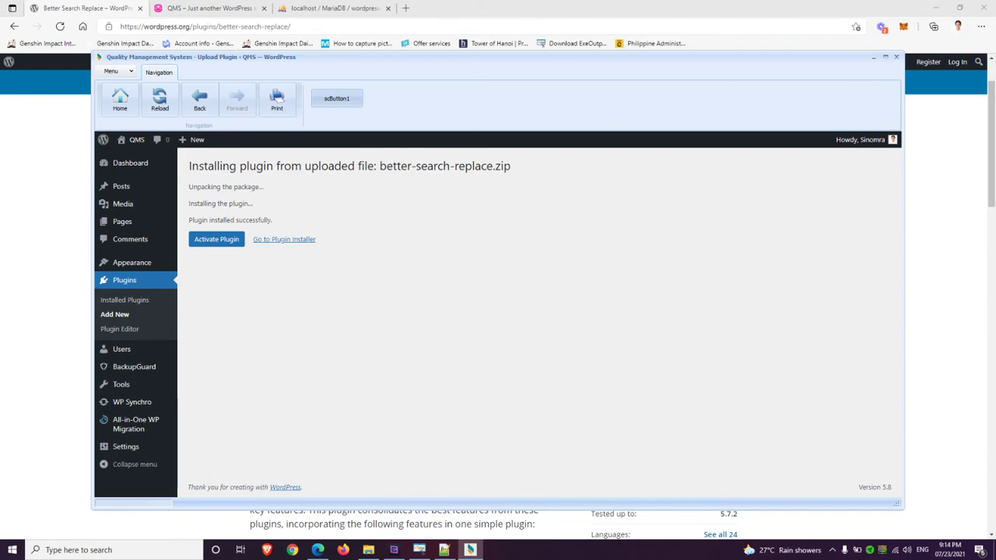
{"action": "left_click", "coordinate": [217, 239]}
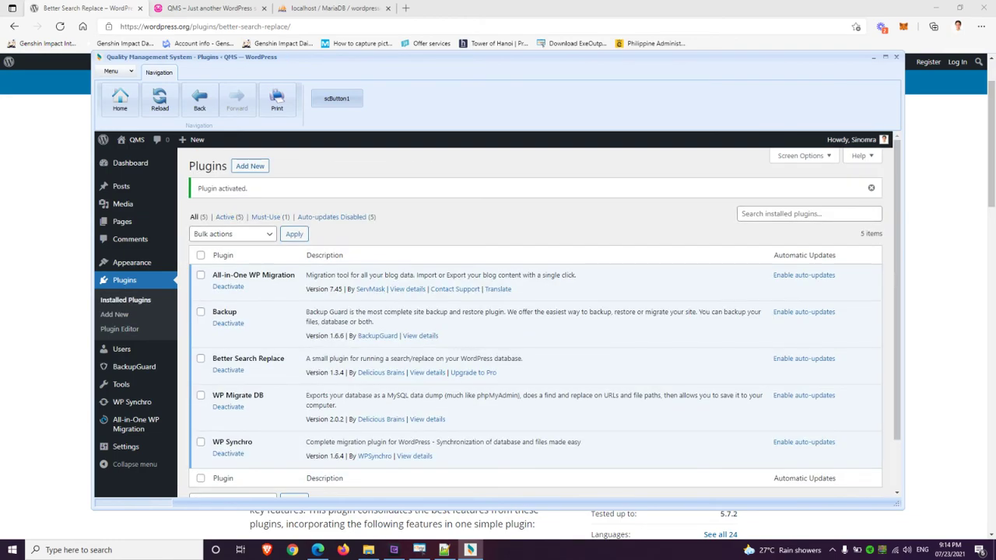
In Better Search Replace, search for //localhost and replace it with //heserver
{"action": "mouse_move", "coordinate": [121, 384]}
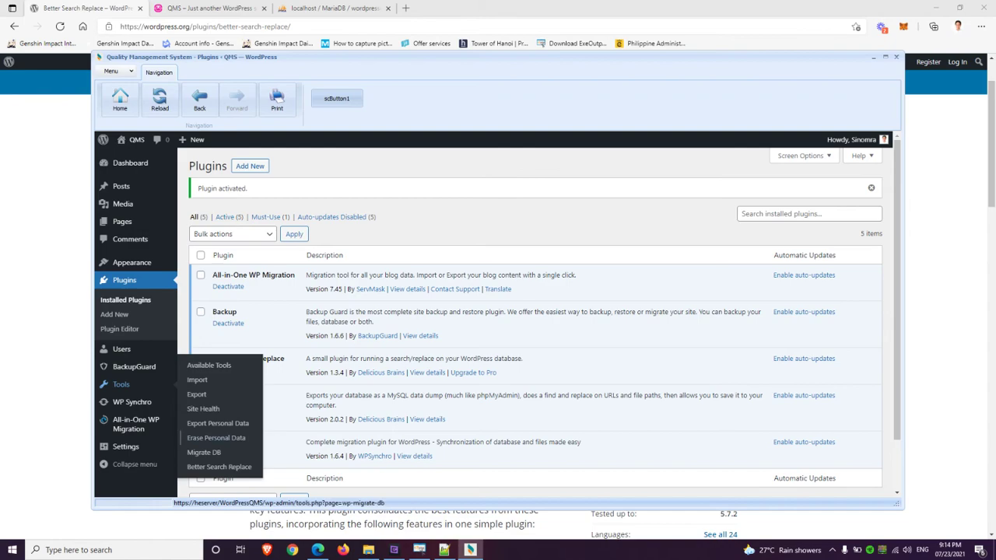
{"action": "left_click", "coordinate": [219, 467]}
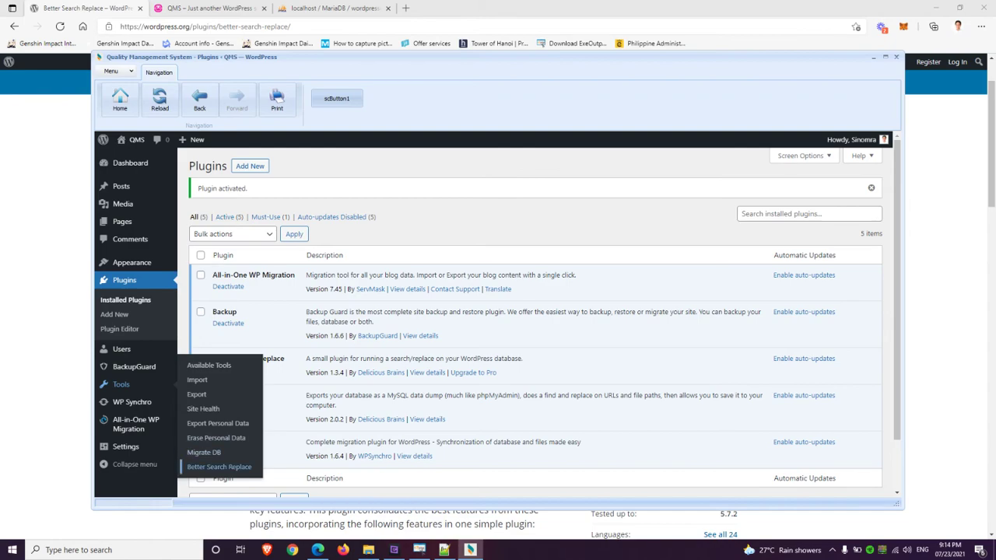
{"action": "left_click", "coordinate": [356, 271]}
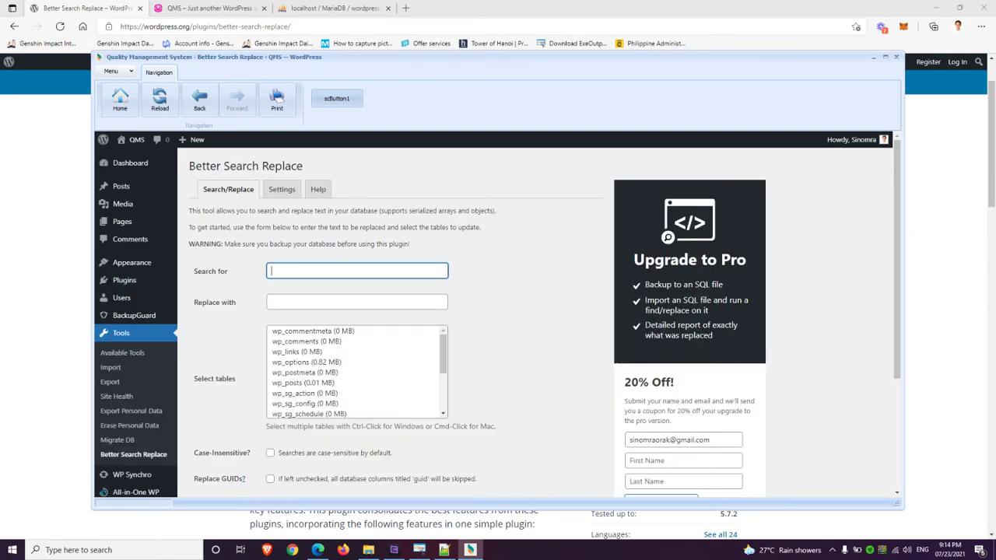
{"action": "scroll", "coordinate": [357, 271], "scroll_direction": "down", "scroll_amount": 1}
{"action": "type", "text": "//localhost"}
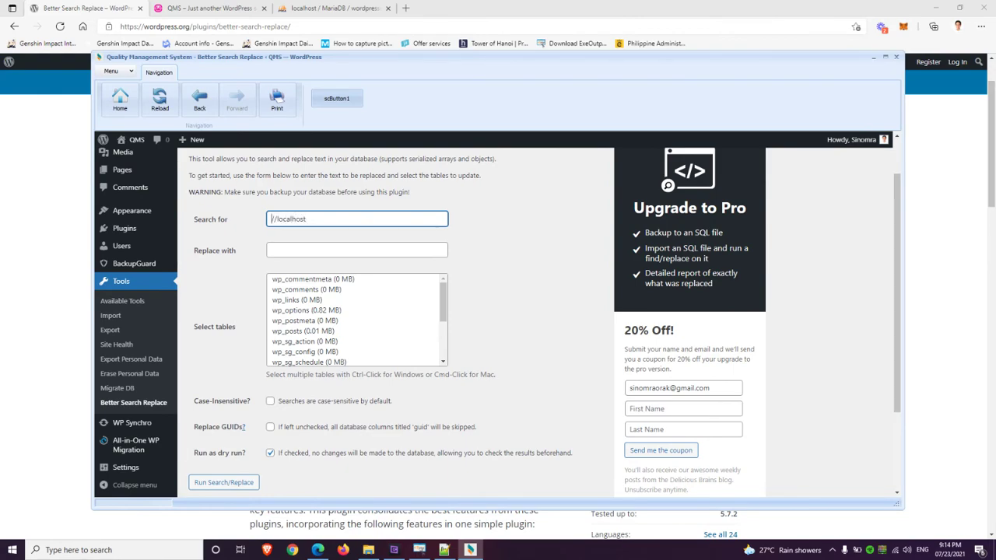
{"action": "key", "text": "ctrl+a"}
{"action": "key", "text": "ctrl+c"}
{"action": "key", "text": "Tab"}
{"action": "key", "text": "ctrl+v"}
{"action": "key", "text": "ctrl+shift+Left"}
{"action": "type", "text": "he"}
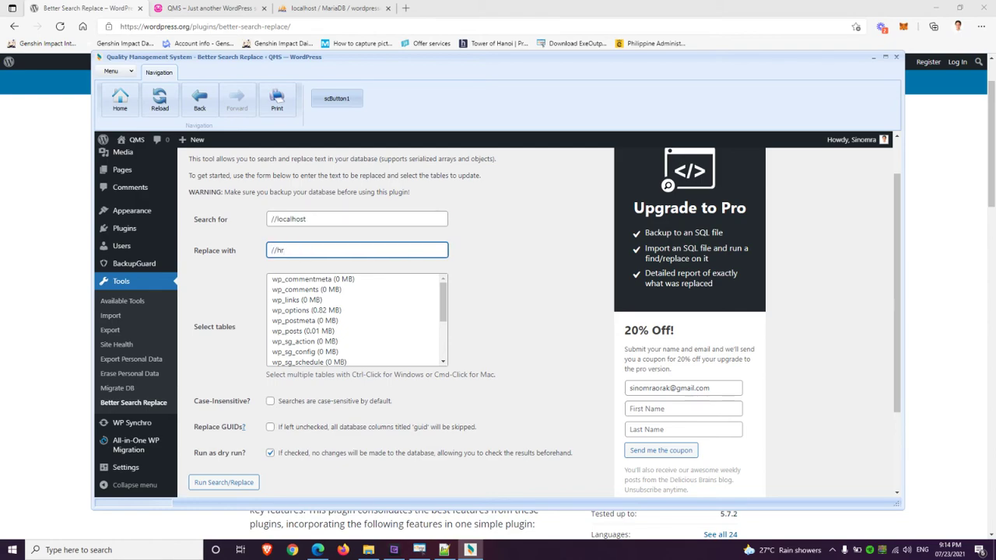
{"action": "type", "text": "server"}
Select all tables from wp_commentmeta down, turn off dry run, and run the replacement
{"action": "mouse_move", "coordinate": [122, 245]}
{"action": "left_click", "coordinate": [313, 279]}
{"action": "scroll", "coordinate": [351, 319], "scroll_direction": "down", "scroll_amount": 5}
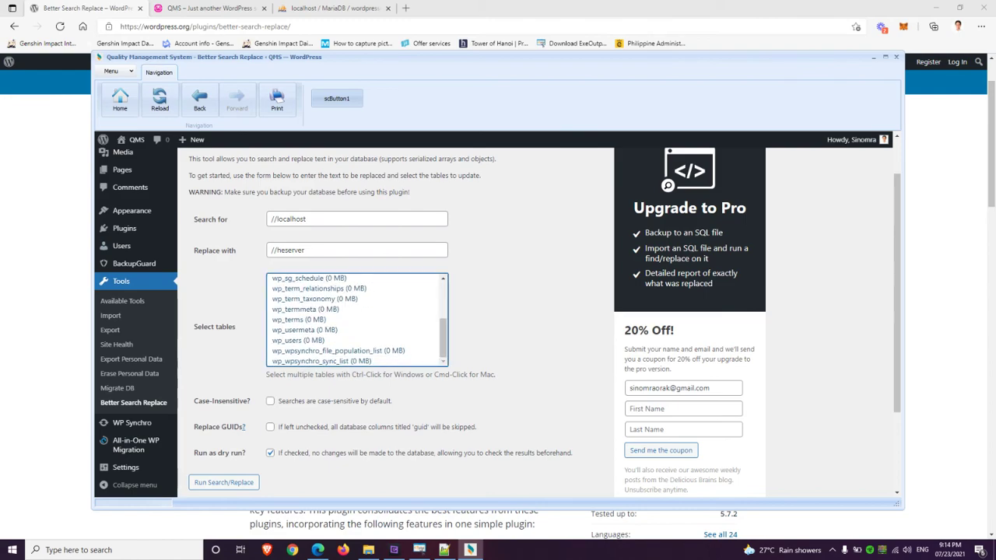
{"action": "left_click", "coordinate": [322, 361], "text": "shift"}
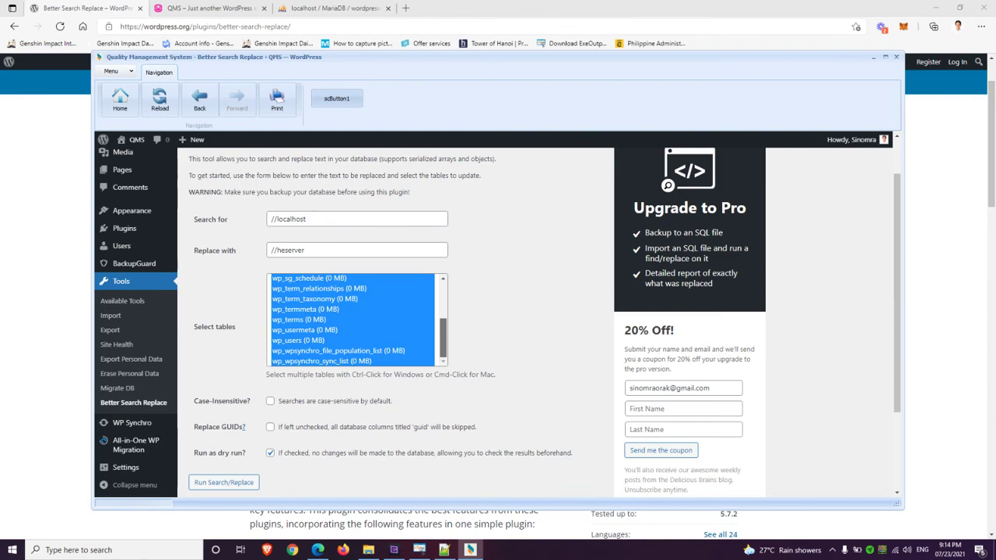
{"action": "key", "text": "Tab"}
{"action": "key", "text": "Tab"}
{"action": "key", "text": "Tab"}
{"action": "key", "text": "space"}
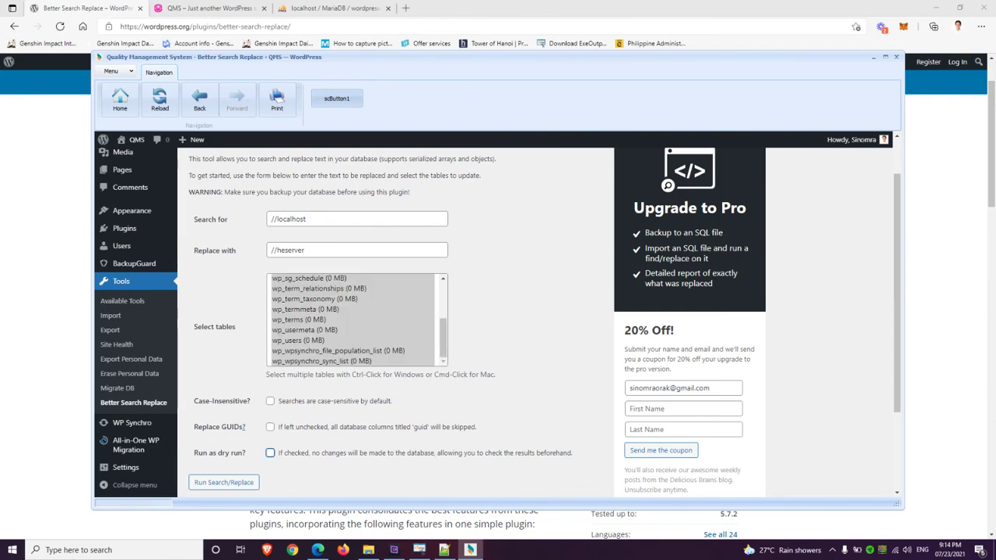
{"action": "key", "text": "Tab"}
{"action": "key", "text": "Return"}
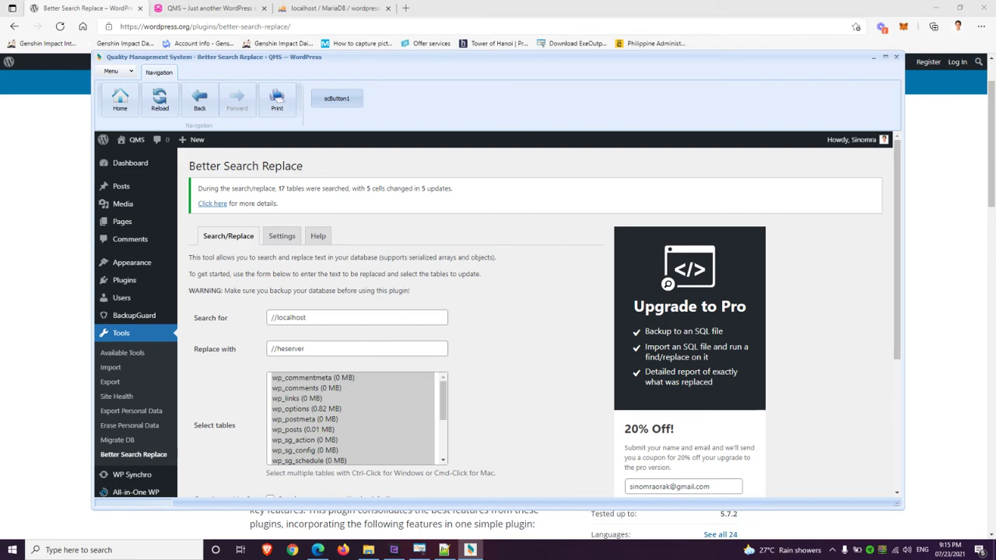
Set the permalink structure to Day and name and save the changes
{"action": "scroll", "coordinate": [136, 442], "scroll_direction": "down", "scroll_amount": 1}
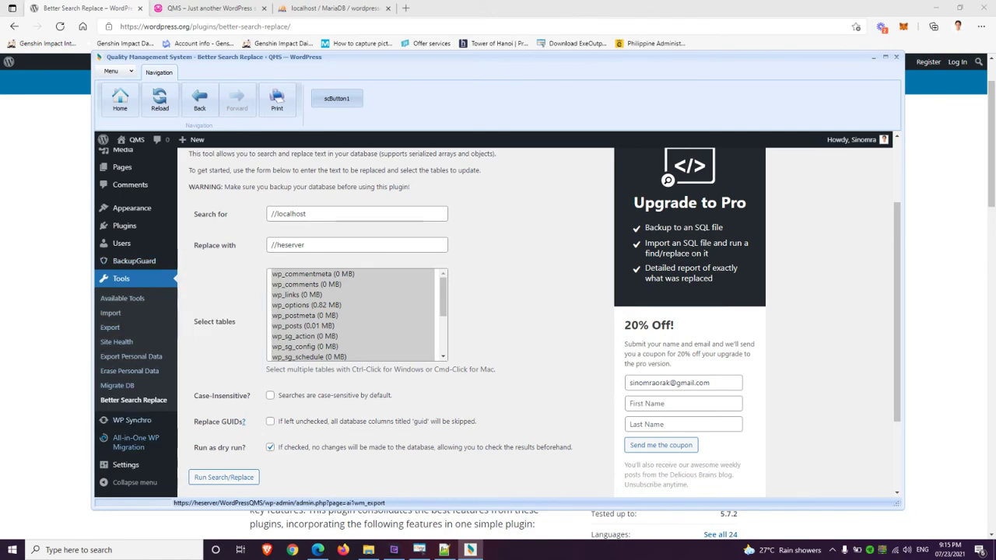
{"action": "mouse_move", "coordinate": [126, 465]}
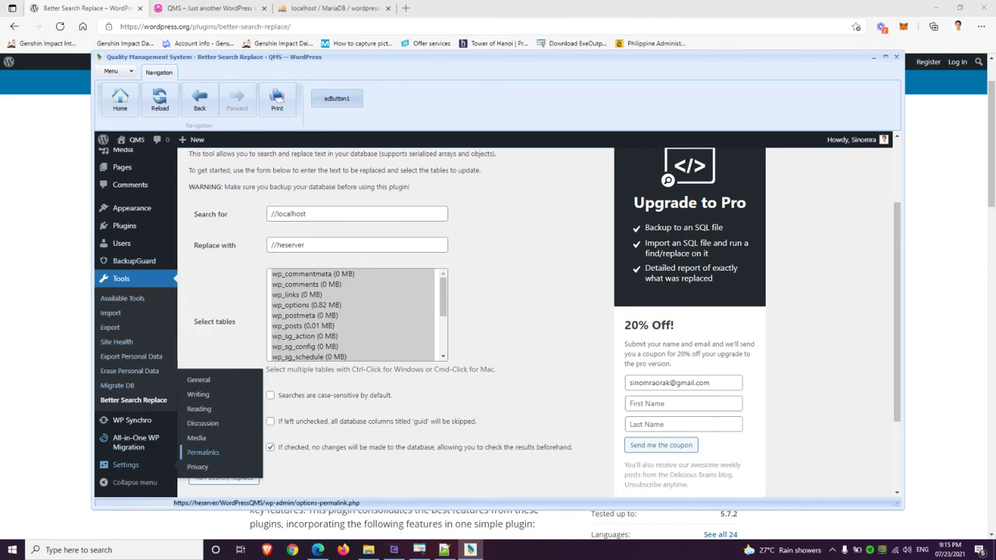
{"action": "left_click", "coordinate": [202, 453]}
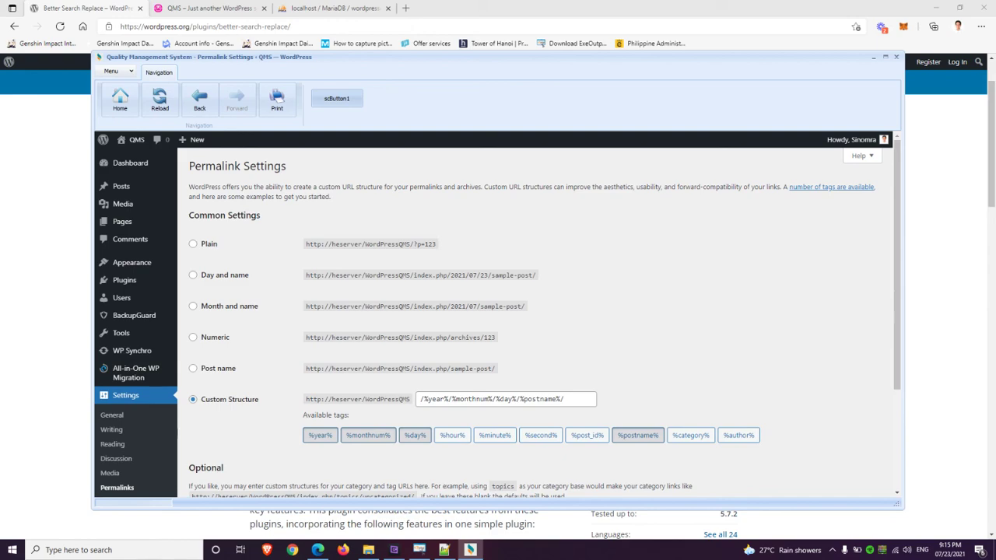
{"action": "left_click", "coordinate": [193, 368]}
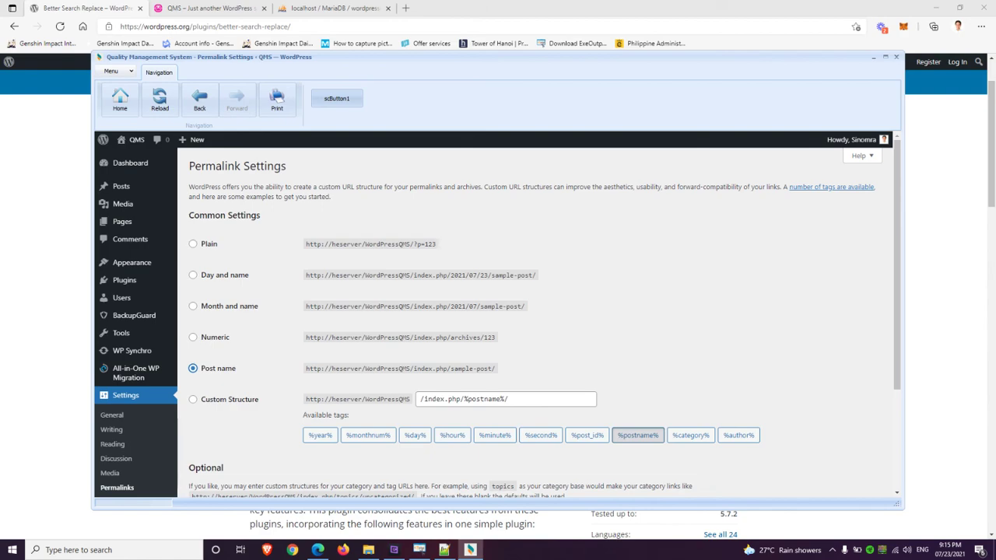
{"action": "left_click", "coordinate": [193, 274]}
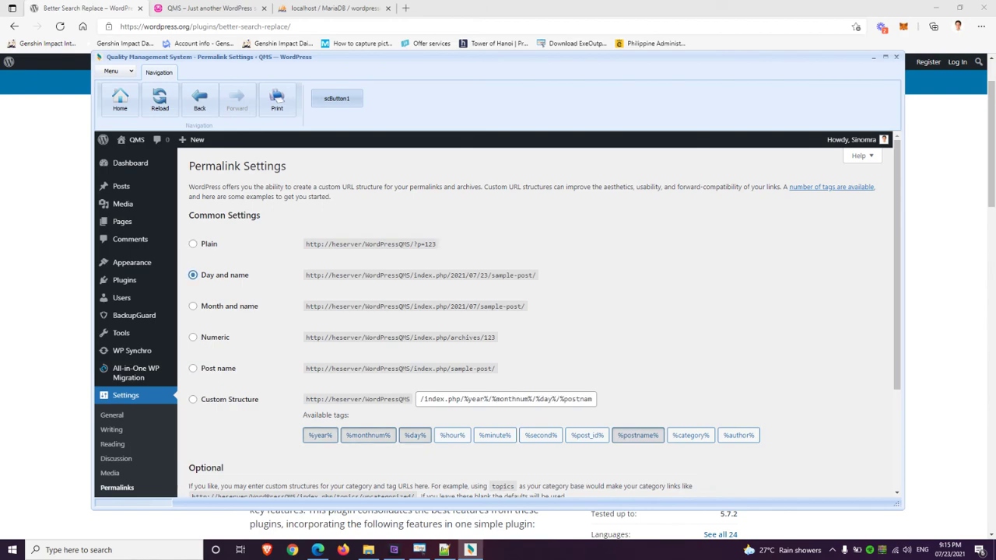
{"action": "scroll", "coordinate": [537, 319], "scroll_direction": "down", "scroll_amount": 3}
{"action": "left_click", "coordinate": [215, 444]}
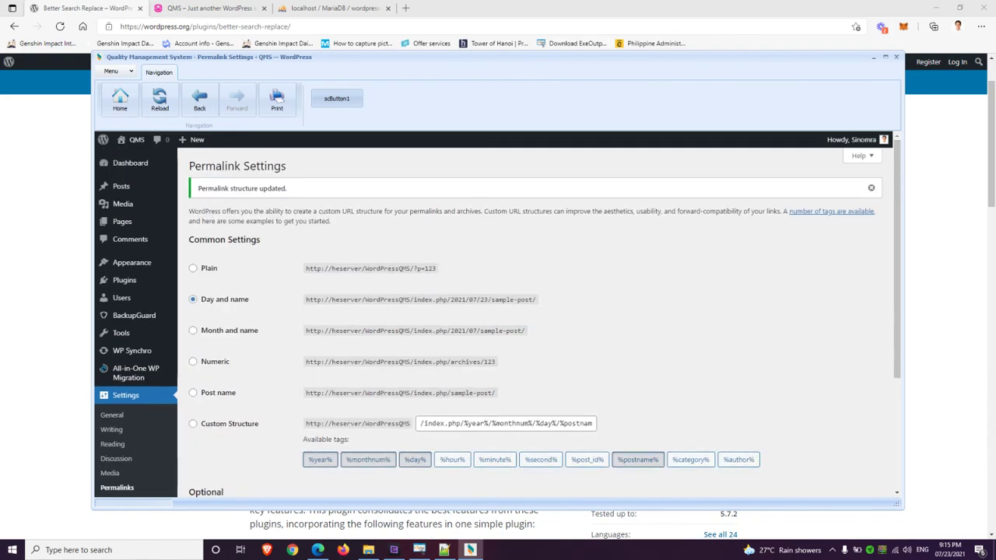
Visit the site, open the Hello world! post, then exit the QMS application
{"action": "mouse_move", "coordinate": [134, 141]}
{"action": "left_click", "coordinate": [130, 157]}
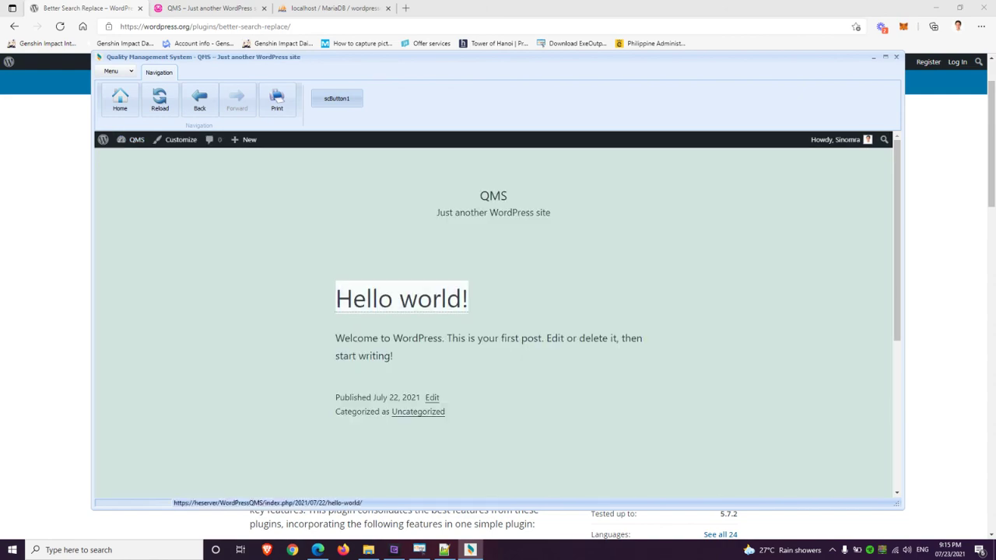
{"action": "left_click", "coordinate": [401, 300]}
{"action": "scroll", "coordinate": [400, 300], "scroll_direction": "down", "scroll_amount": 5}
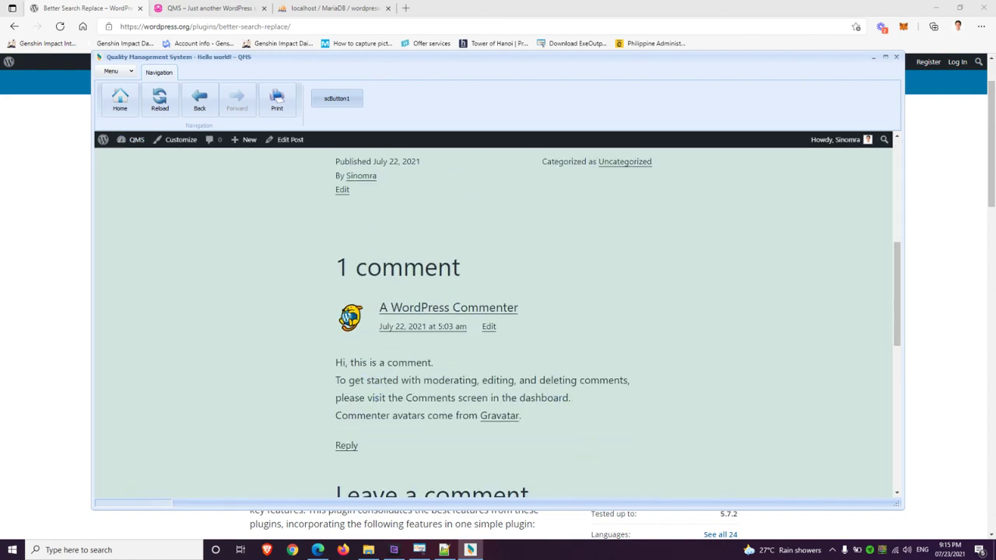
{"action": "scroll", "coordinate": [498, 312], "scroll_direction": "down", "scroll_amount": 2}
{"action": "scroll", "coordinate": [499, 311], "scroll_direction": "down", "scroll_amount": 1}
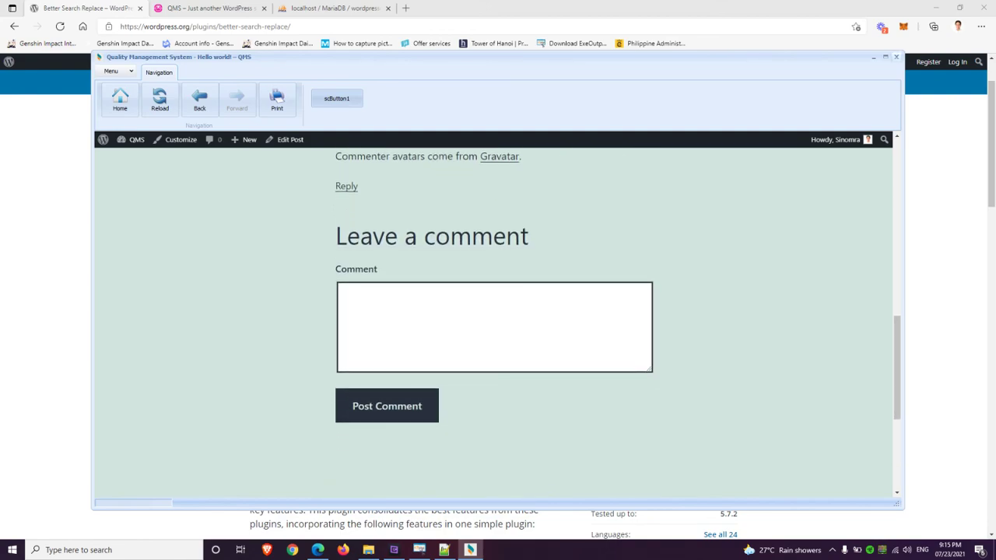
{"action": "left_click", "coordinate": [111, 71]}
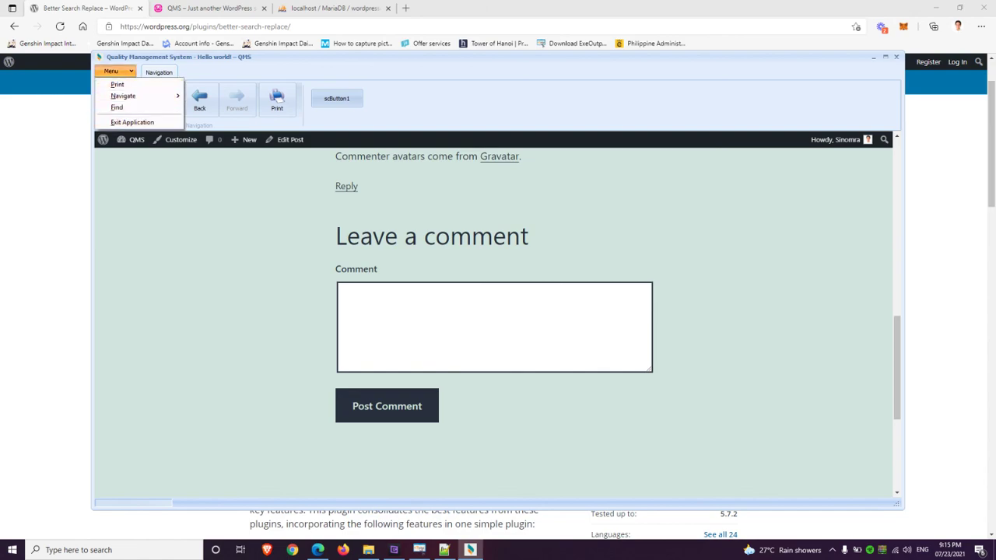
{"action": "left_click", "coordinate": [132, 123]}
Close ExeOutput for PHP, choosing Ignore Changes for the modified project
{"action": "left_click", "coordinate": [419, 550]}
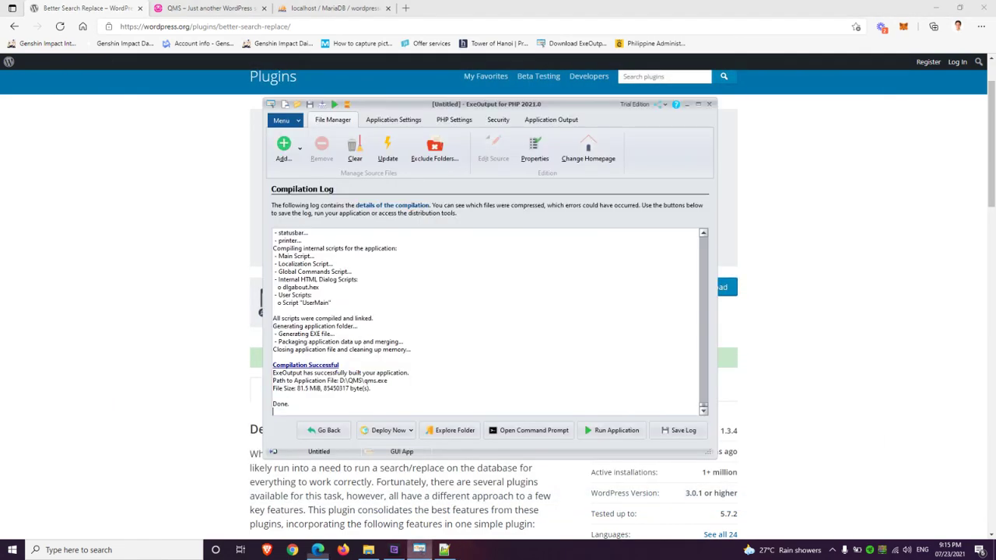
{"action": "left_click", "coordinate": [709, 104]}
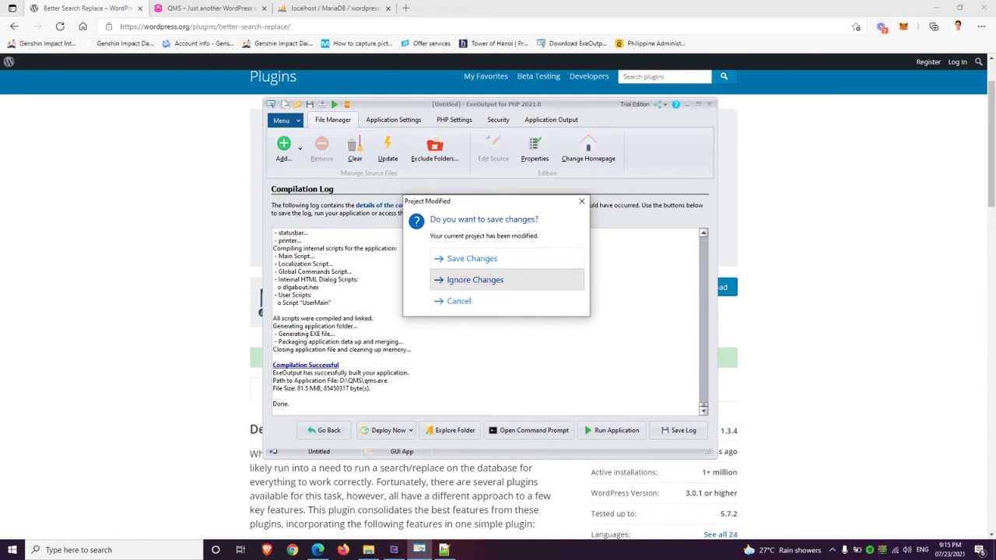
{"action": "left_click", "coordinate": [475, 279]}
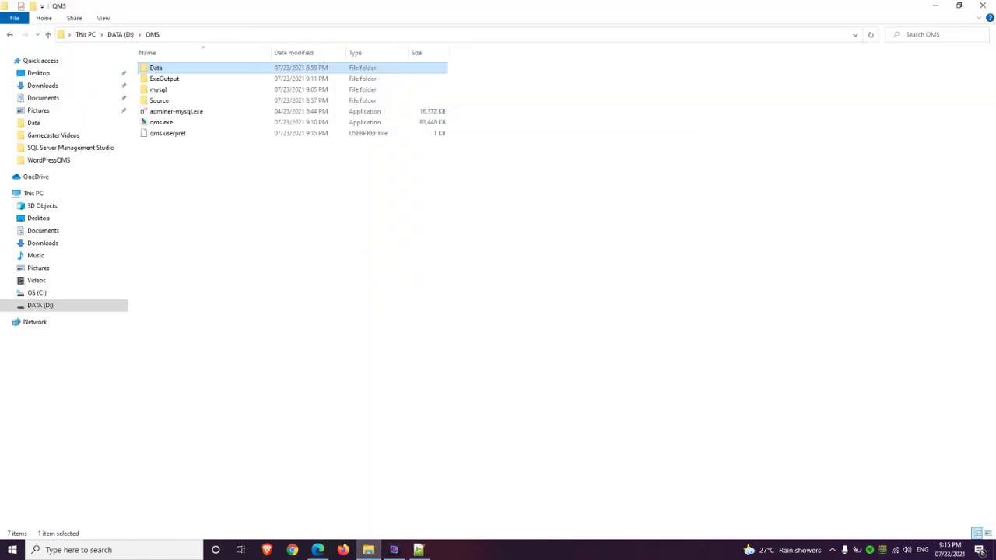
Delete adminer-mysql.exe from D:\QMS, then select all remaining items
{"action": "left_click", "coordinate": [176, 112]}
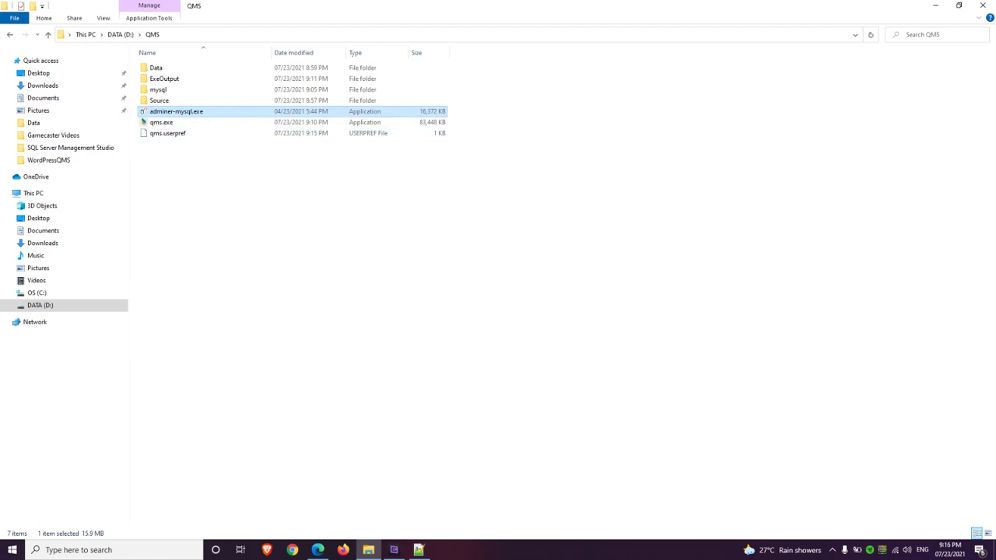
{"action": "key", "text": "Delete"}
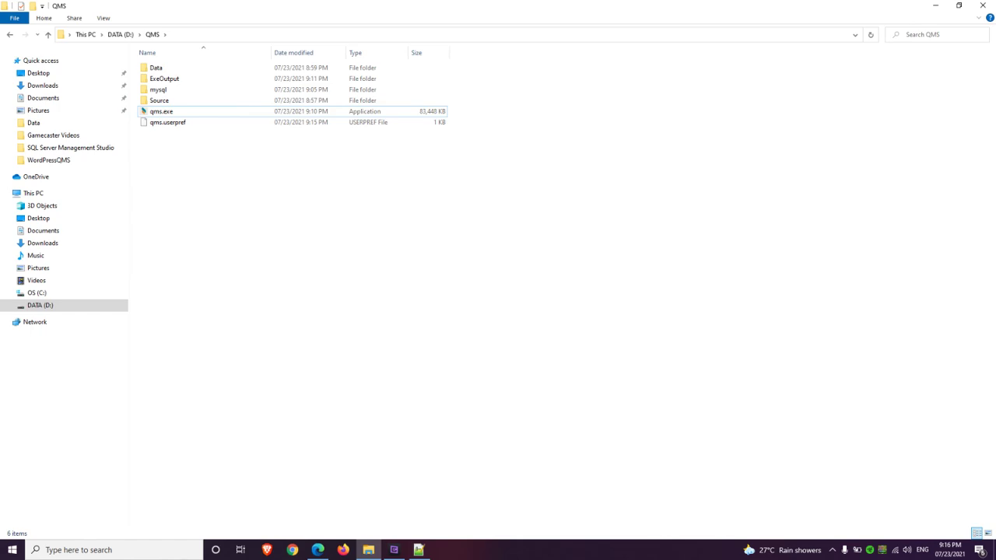
{"action": "key", "text": "ctrl+a"}
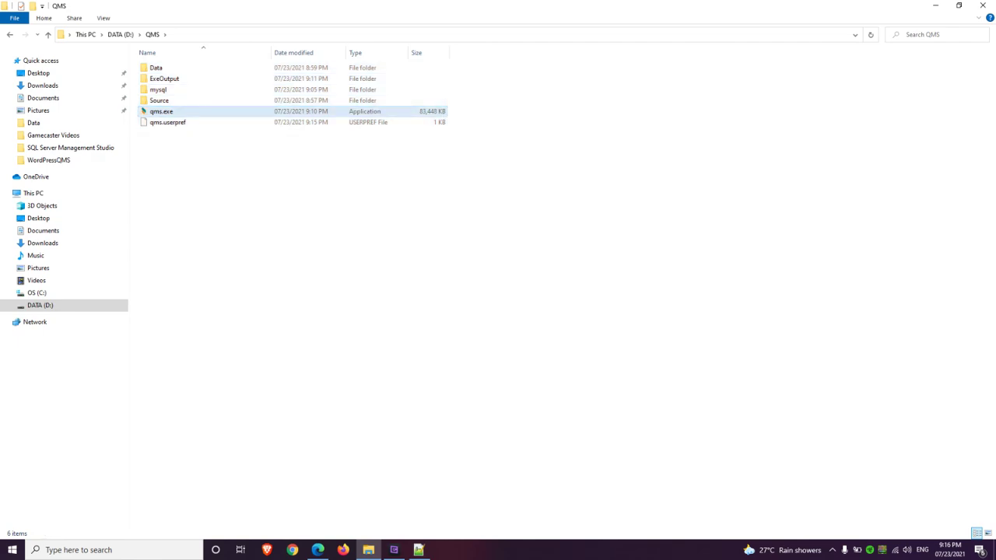
Launch qms.exe, open the Hello world! post inside it, then choose Exit Application
{"action": "double_click", "coordinate": [161, 111]}
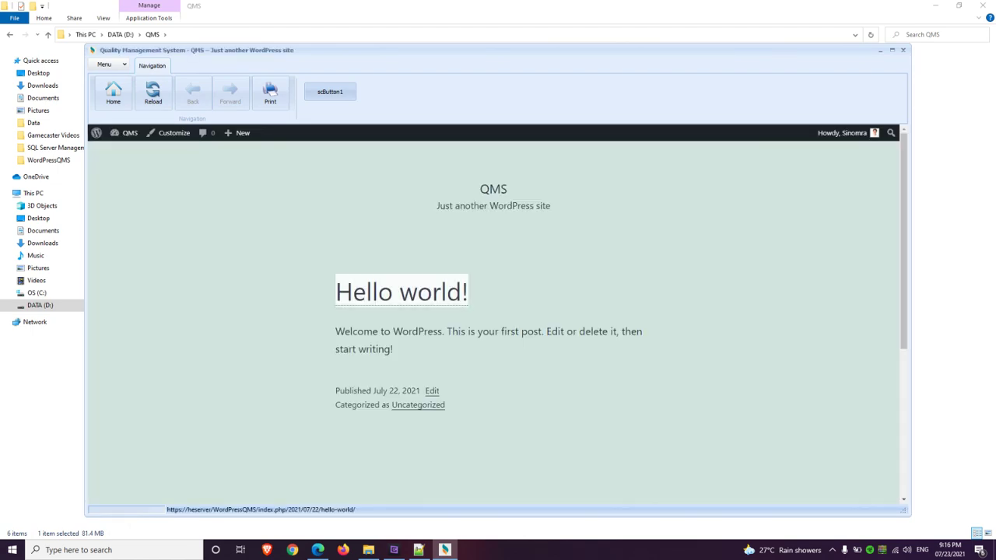
{"action": "left_click", "coordinate": [400, 291]}
{"action": "left_click", "coordinate": [104, 65]}
{"action": "left_click", "coordinate": [125, 115]}
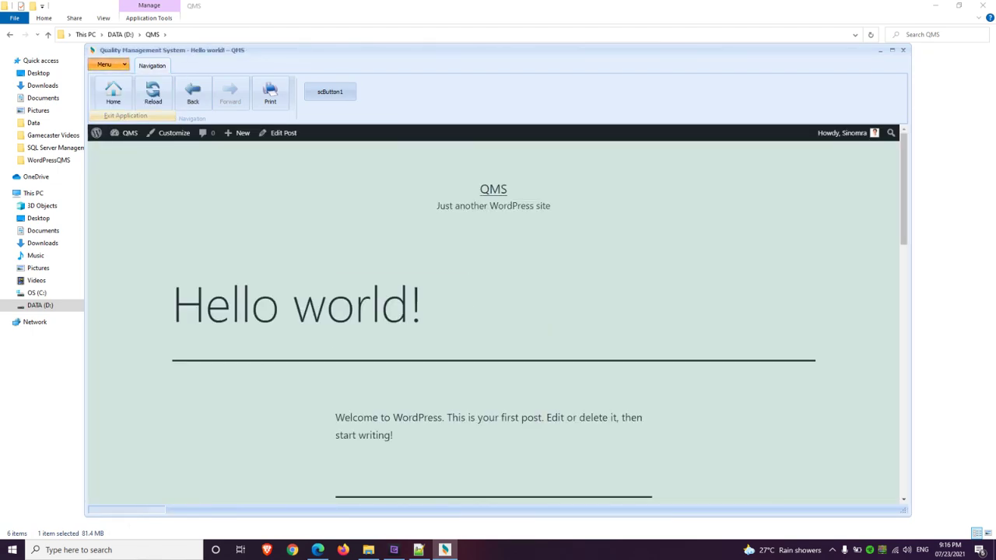